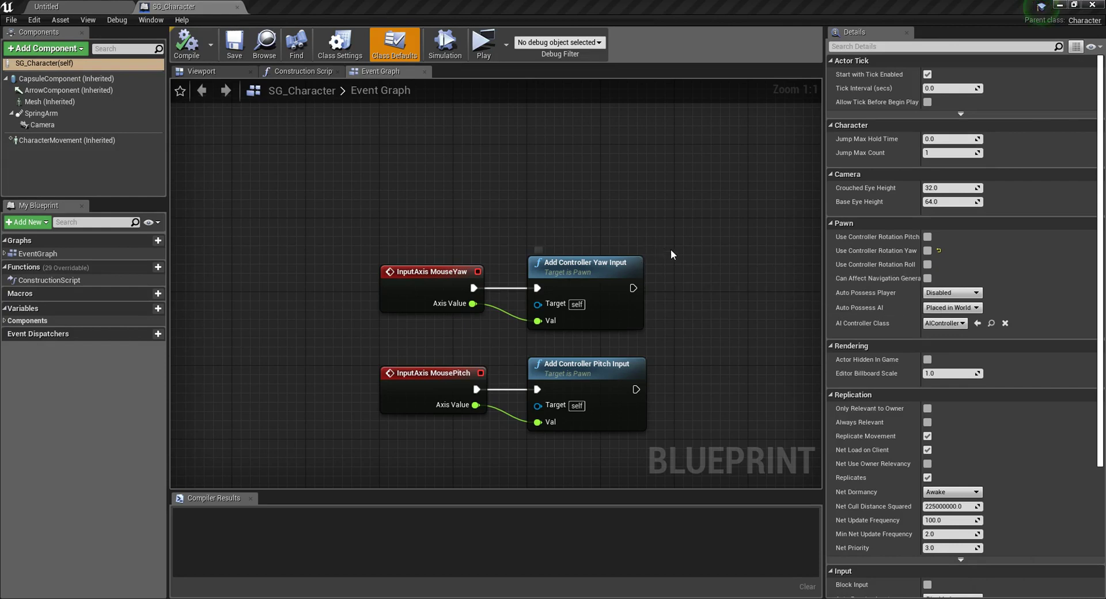
Examine the character's movement nodes and the mouse yaw and pitch input nodes in the event graph.
{"action": "right_click_drag", "start_coordinate": [689, 264], "coordinate": [668, 258]}
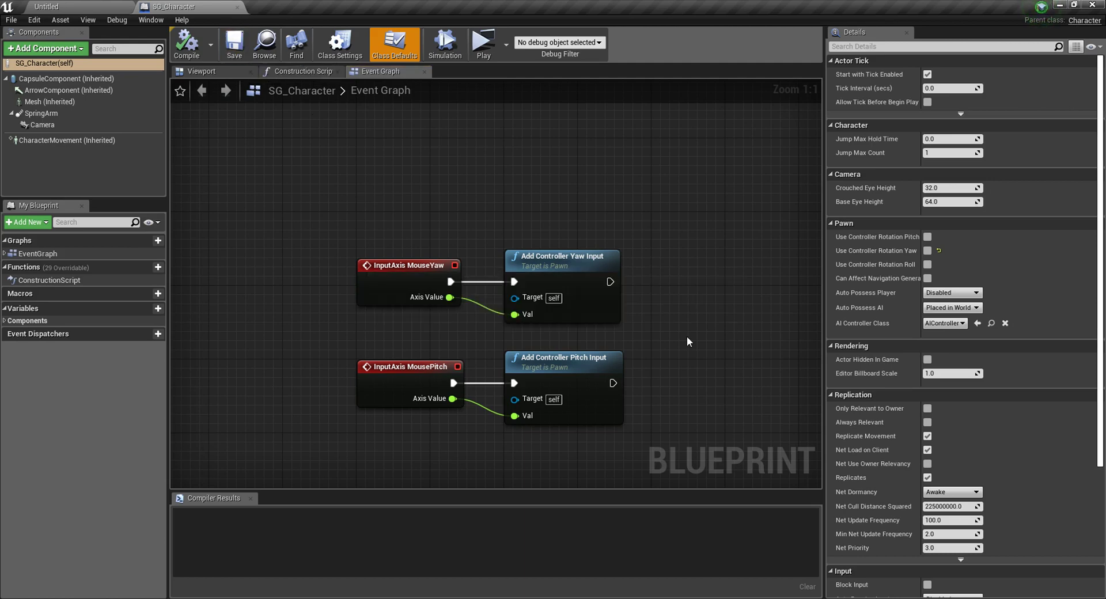
{"action": "scroll", "coordinate": [669, 325], "scroll_direction": "down", "scroll_amount": 1}
{"action": "scroll", "coordinate": [668, 325], "scroll_direction": "down", "scroll_amount": 3}
{"action": "right_click_drag", "start_coordinate": [712, 257], "coordinate": [543, 388]}
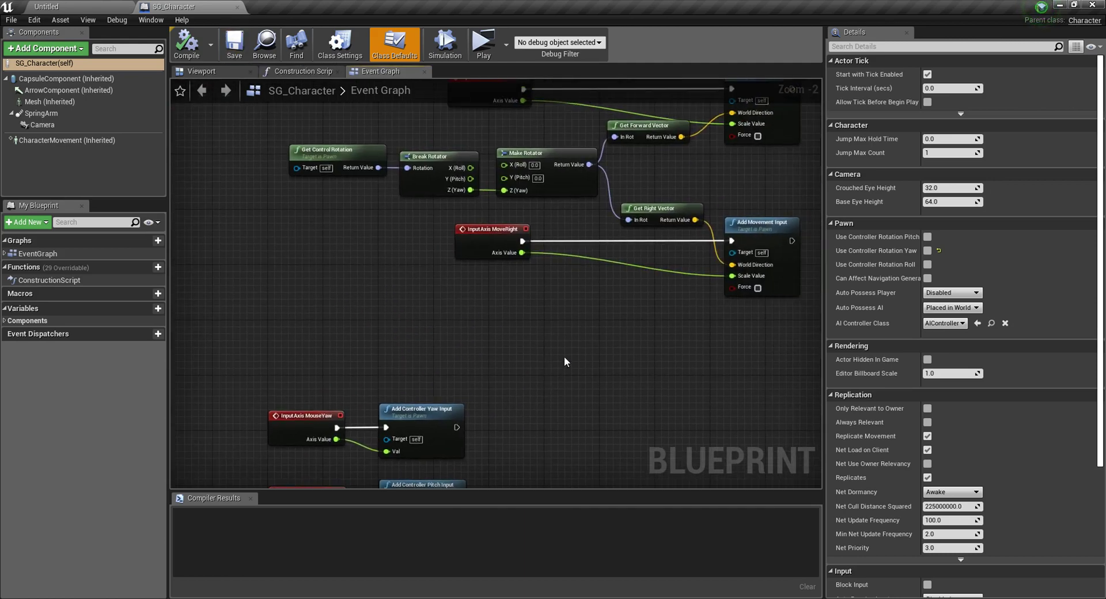
{"action": "scroll", "coordinate": [510, 190], "scroll_direction": "up", "scroll_amount": 4}
{"action": "scroll", "coordinate": [541, 345], "scroll_direction": "down", "scroll_amount": 3}
{"action": "right_click_drag", "start_coordinate": [623, 325], "coordinate": [499, 310]}
{"action": "right_click_drag", "start_coordinate": [356, 481], "coordinate": [470, 307]}
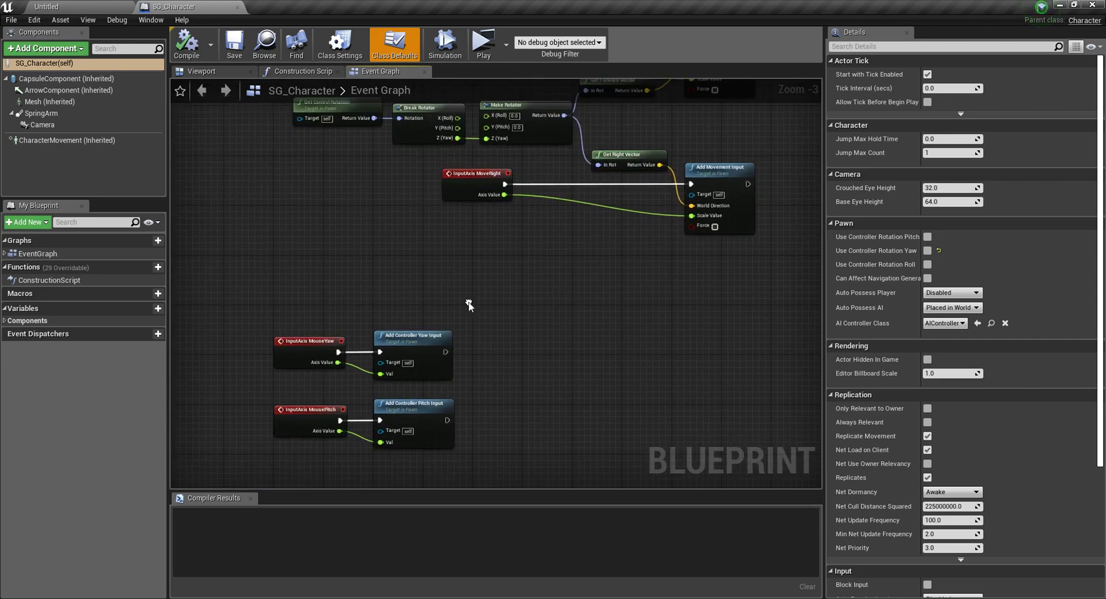
View the character in its blueprint viewport and briefly run the game as a test.
{"action": "left_click", "coordinate": [228, 72]}
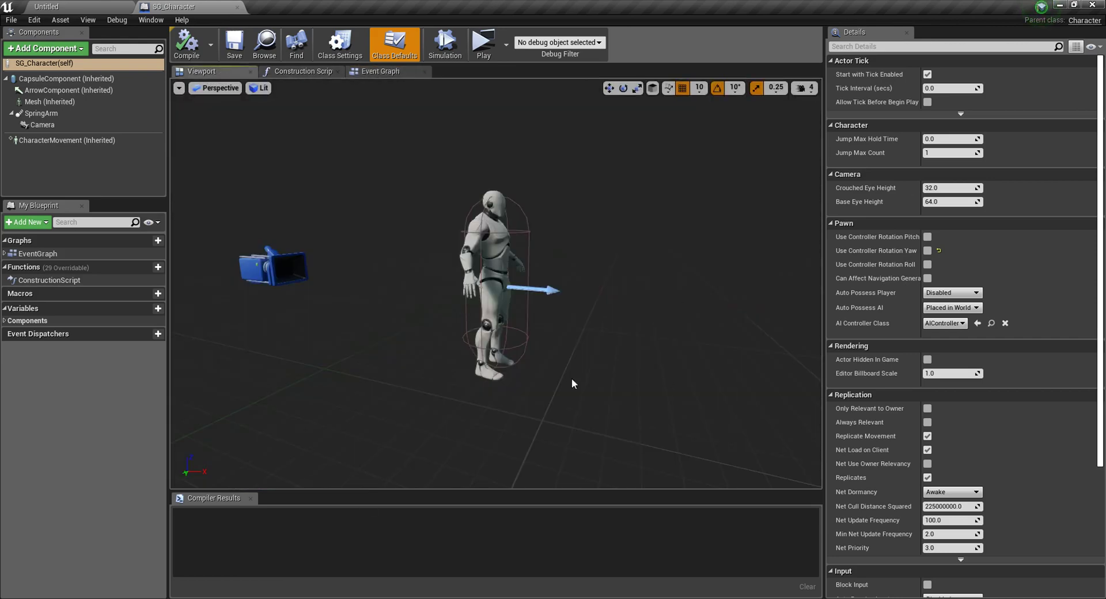
{"action": "left_click", "coordinate": [482, 45]}
{"action": "key", "text": "Escape"}
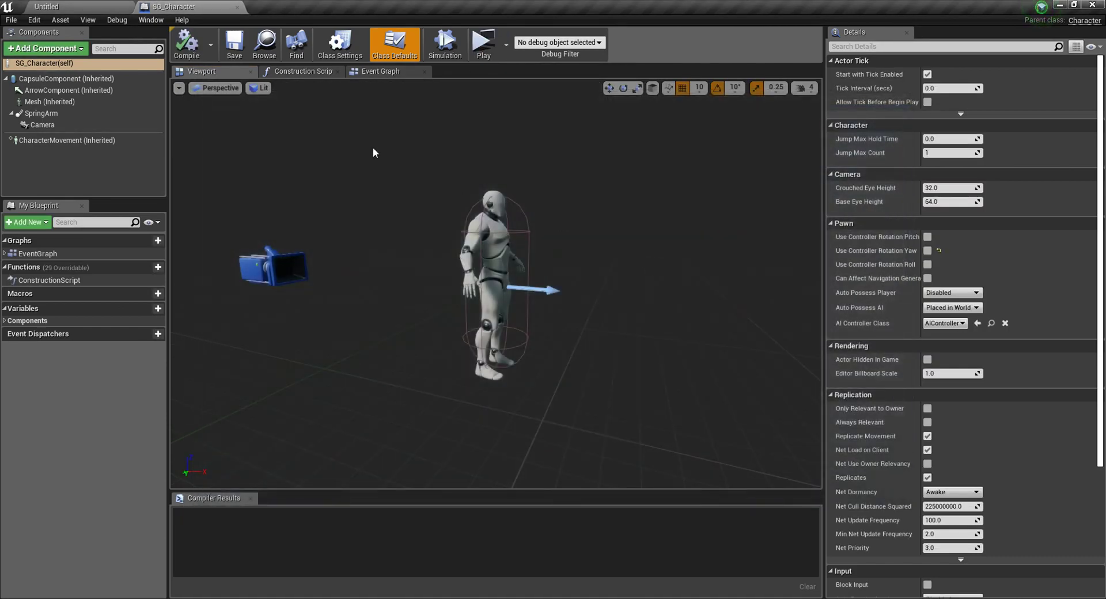
Return to the level editor, enlarge the level viewport's height, widen the World Outliner area and display the World Settings.
{"action": "left_click", "coordinate": [63, 7]}
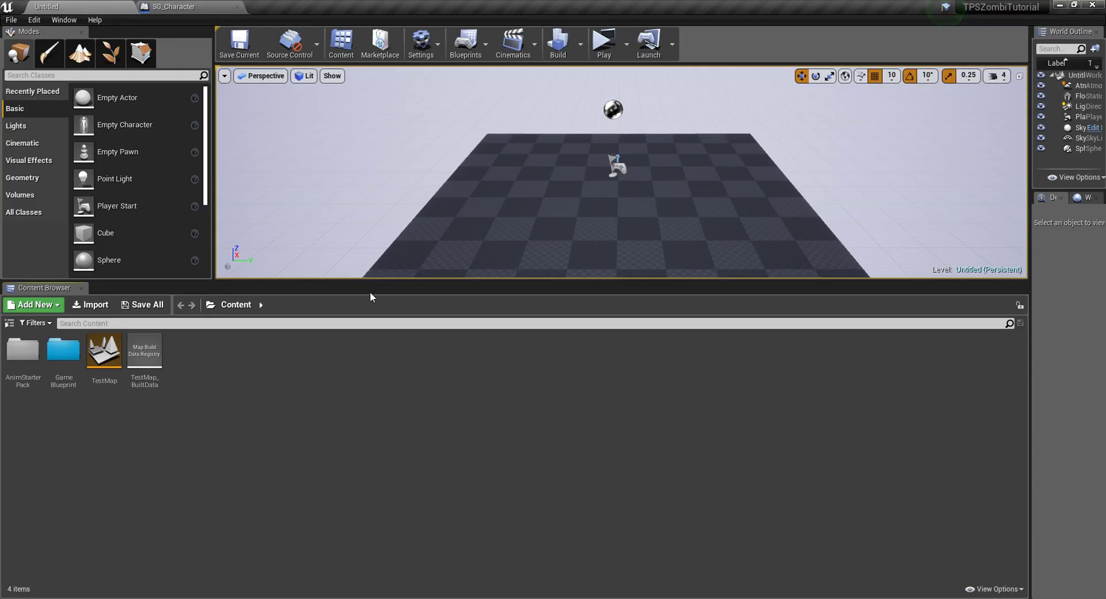
{"action": "left_click_drag", "start_coordinate": [370, 282], "coordinate": [379, 369]}
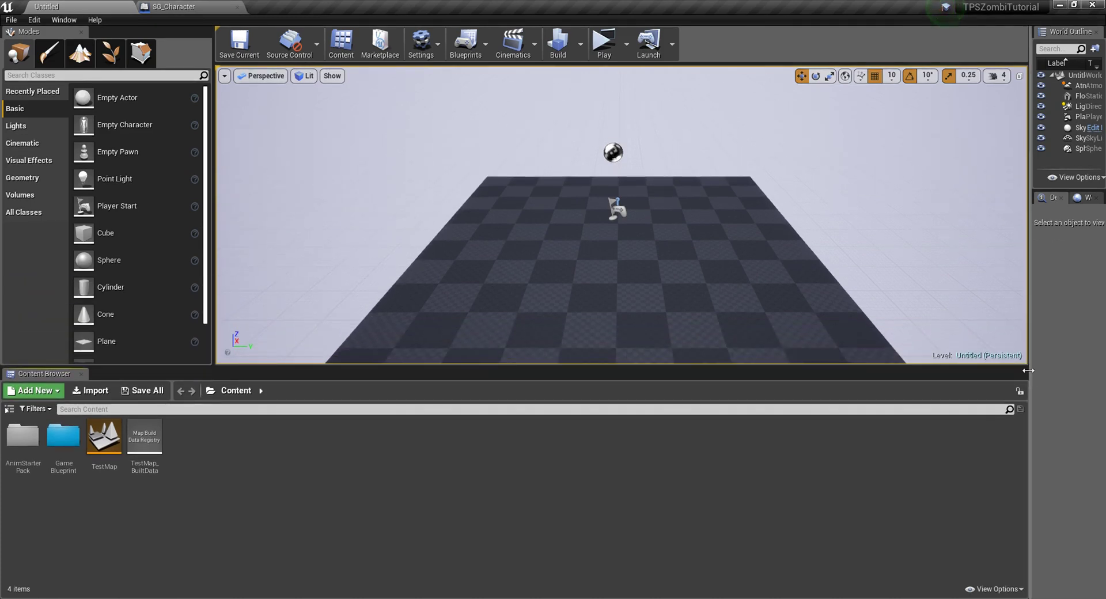
{"action": "left_click_drag", "start_coordinate": [1029, 365], "coordinate": [911, 362]}
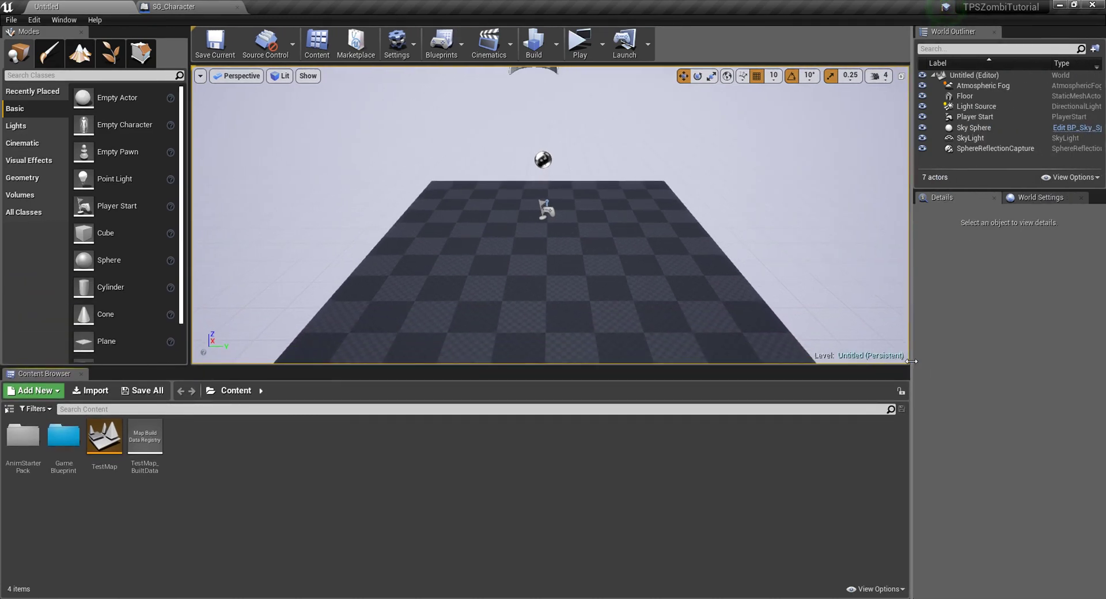
{"action": "left_click", "coordinate": [1038, 198]}
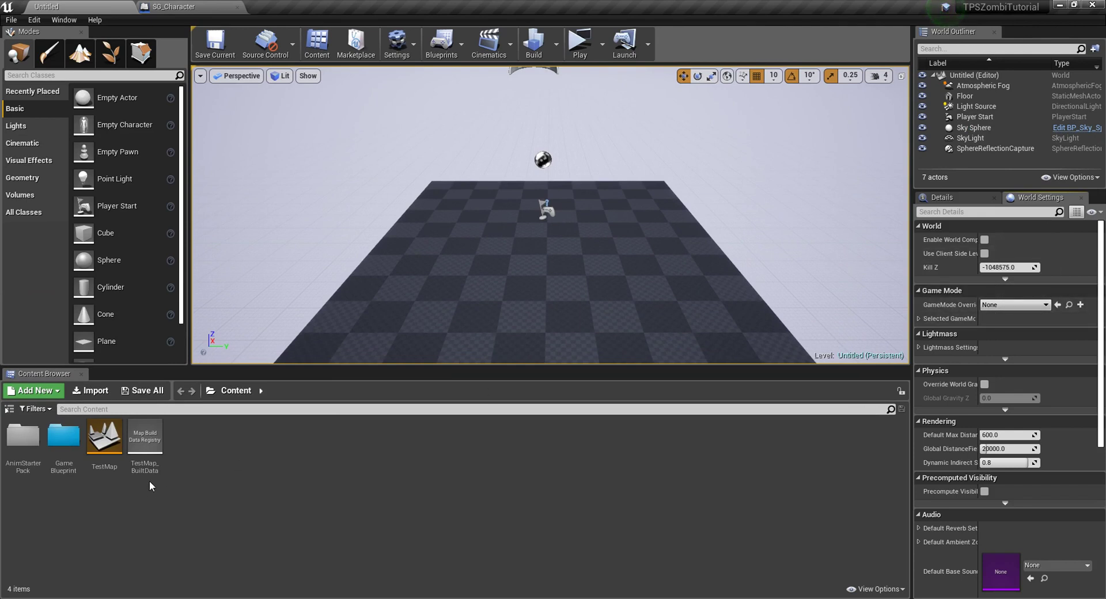
Show the content folder tree and create a folder named Map inside GameBlueprint.
{"action": "left_click", "coordinate": [9, 410]}
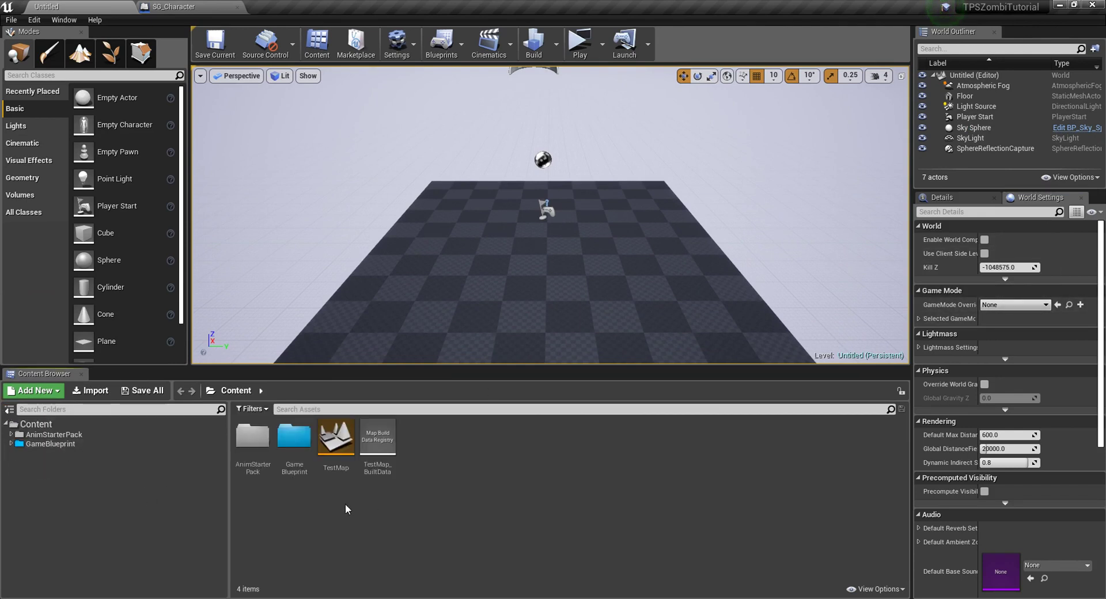
{"action": "left_click", "coordinate": [18, 444]}
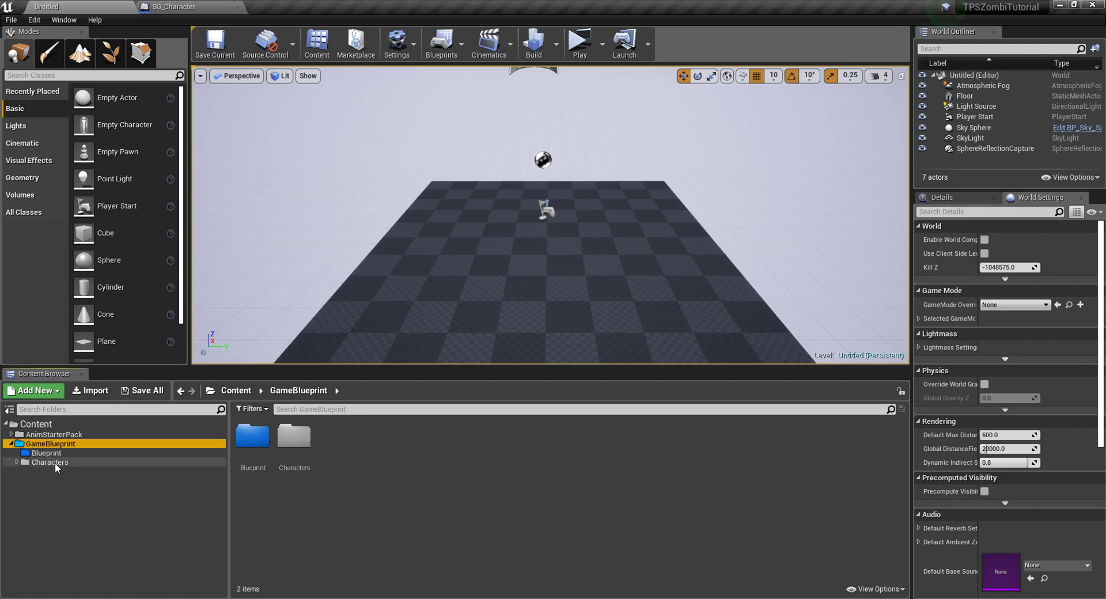
{"action": "left_click", "coordinate": [57, 462]}
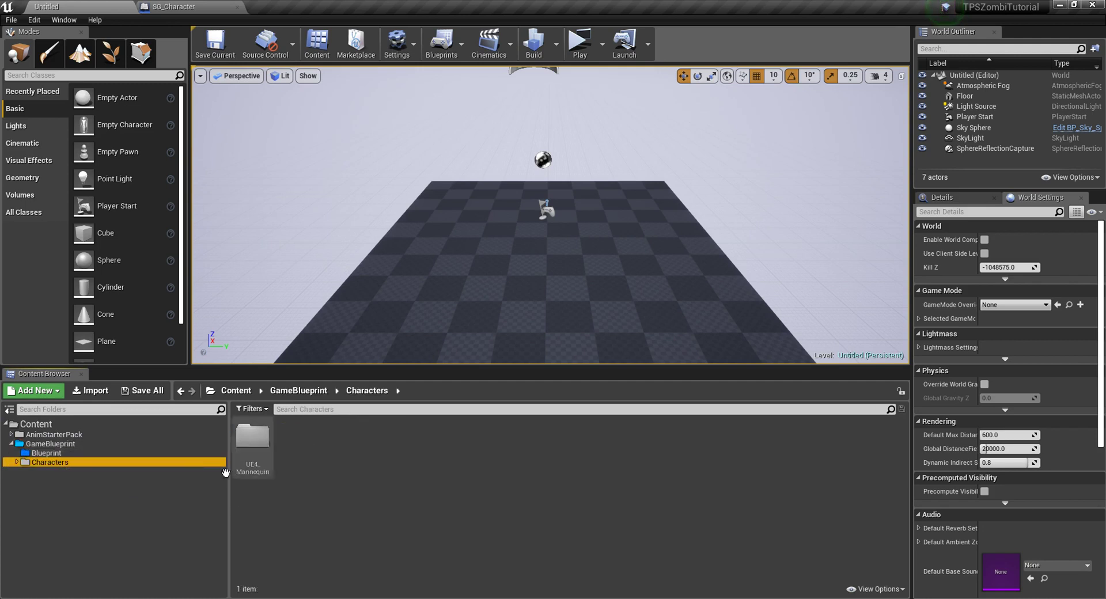
{"action": "left_click", "coordinate": [51, 444]}
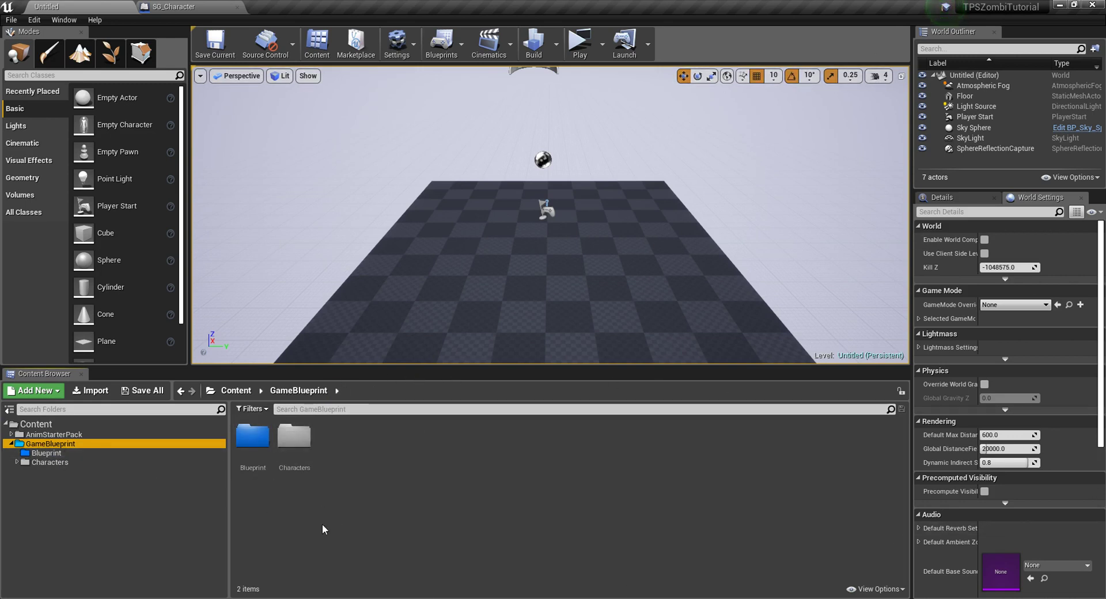
{"action": "right_click", "coordinate": [106, 503]}
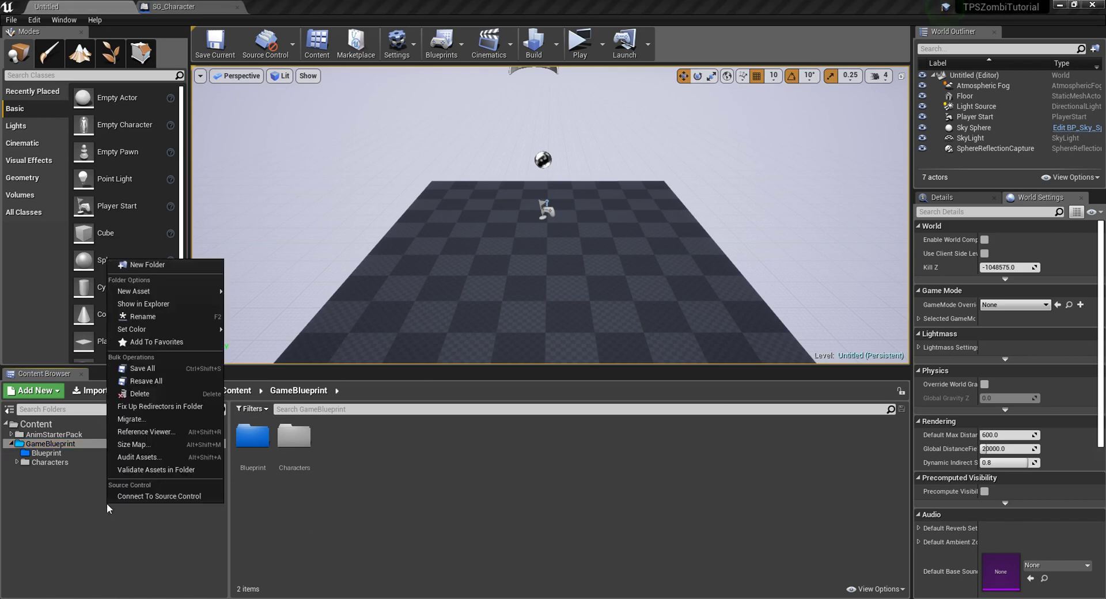
{"action": "left_click", "coordinate": [156, 268]}
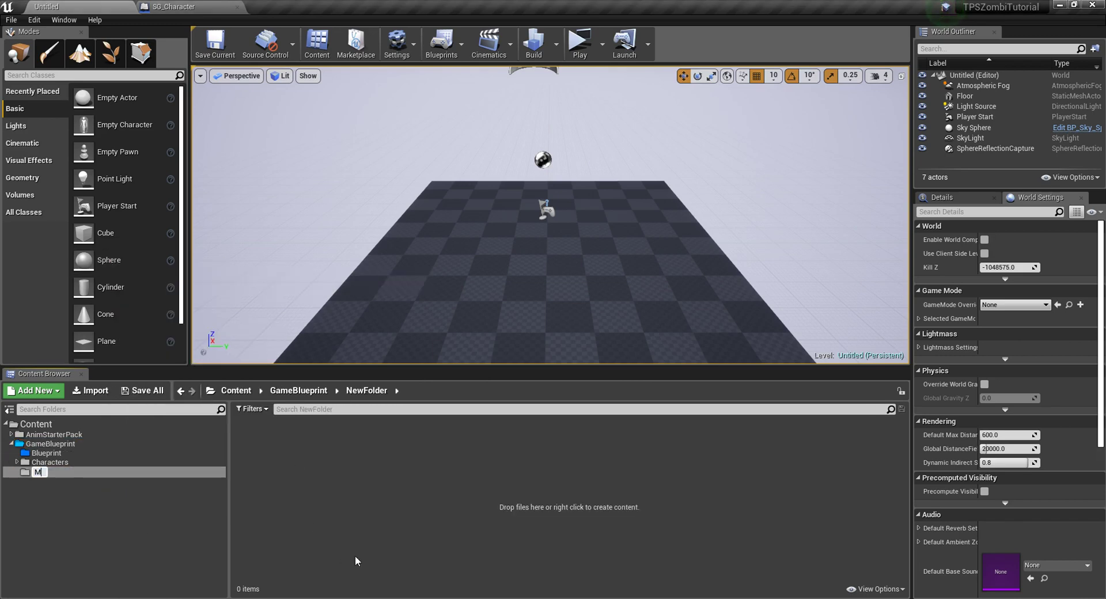
{"action": "type", "text": "Map"}
{"action": "key", "text": "Return"}
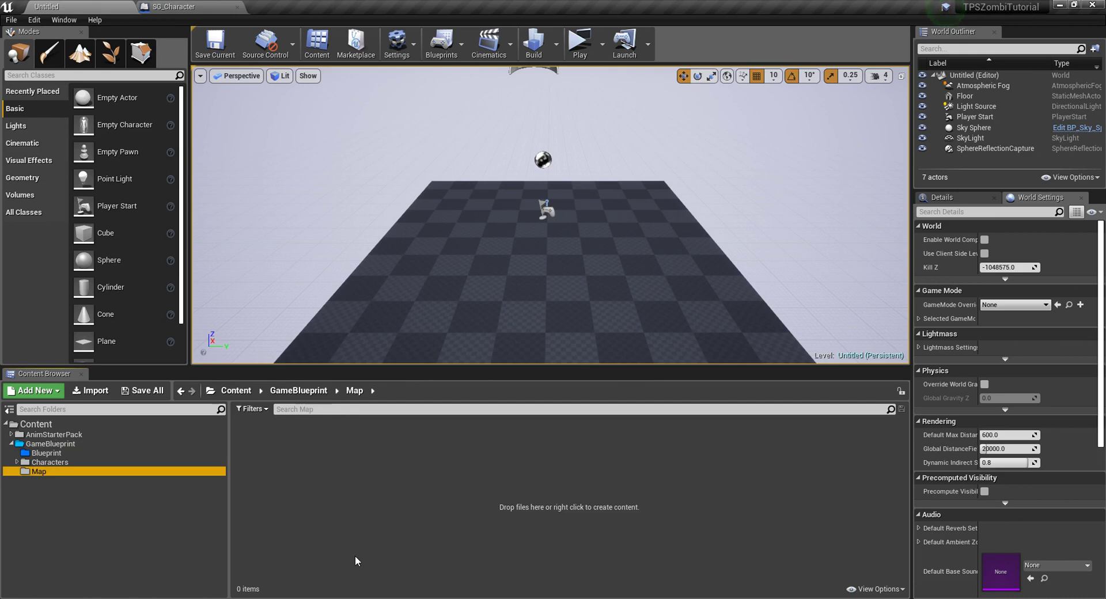
Move TestMap and TestMap_BuiltData from the root Content folder into the GameBlueprint/Map folder.
{"action": "left_click", "coordinate": [44, 444]}
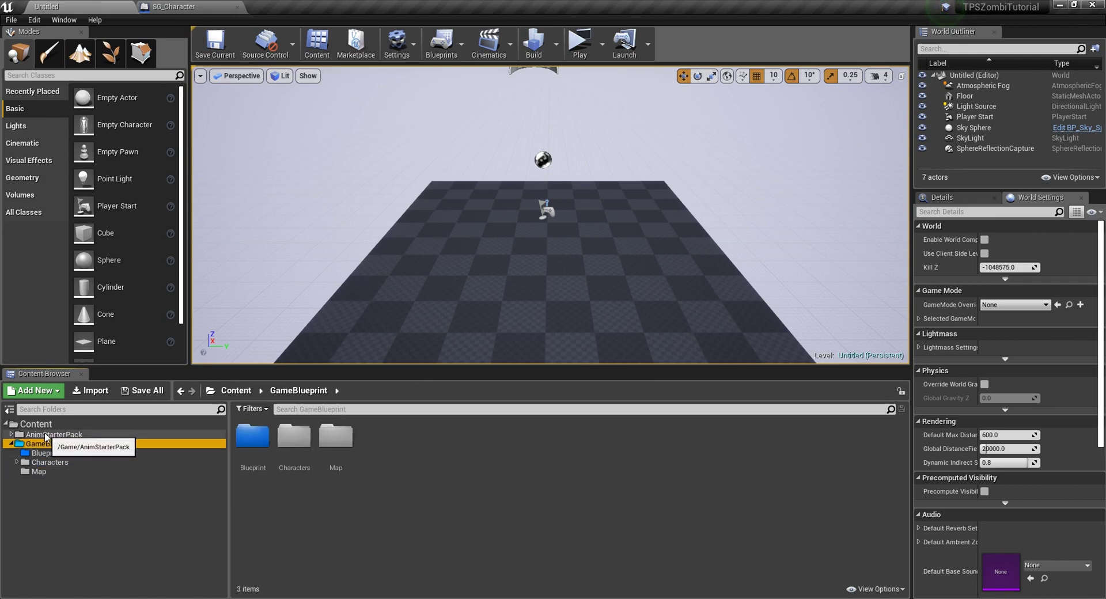
{"action": "left_click", "coordinate": [36, 425]}
{"action": "left_click", "coordinate": [337, 453]}
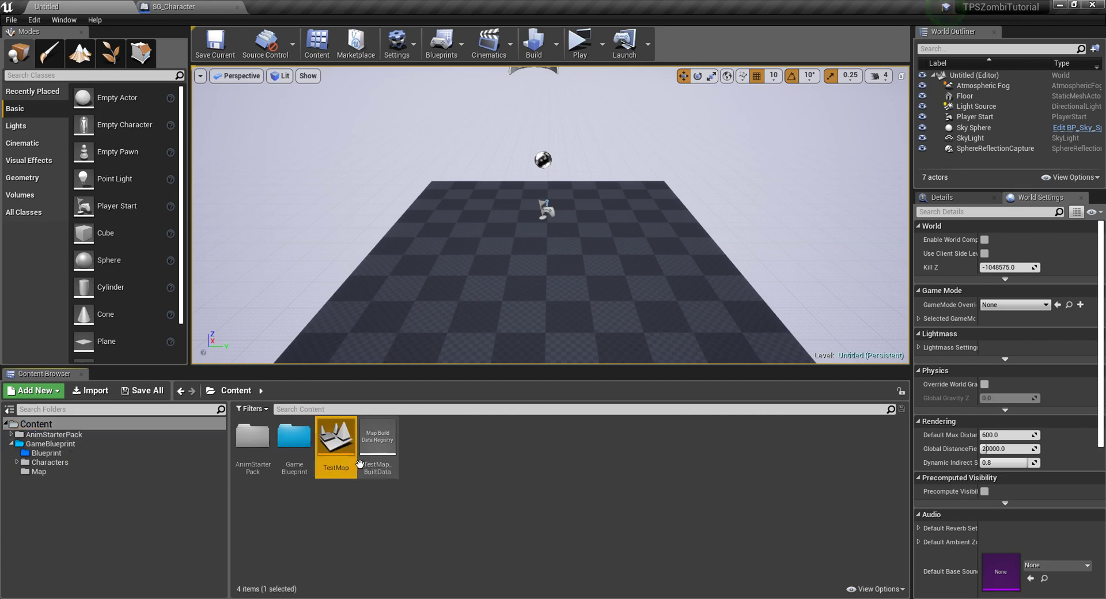
{"action": "left_click", "coordinate": [360, 455], "text": "ctrl"}
{"action": "left_click_drag", "start_coordinate": [360, 455], "coordinate": [39, 471]}
{"action": "left_click", "coordinate": [69, 497]}
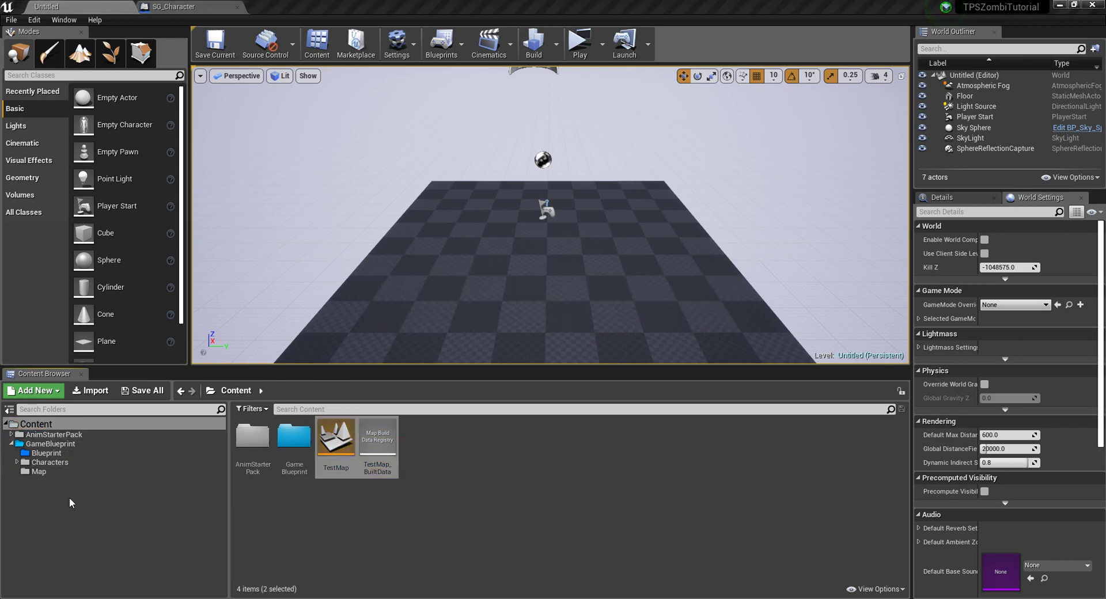
Set the color of the Map folder to yellow.
{"action": "left_click", "coordinate": [42, 471]}
{"action": "right_click", "coordinate": [44, 470]}
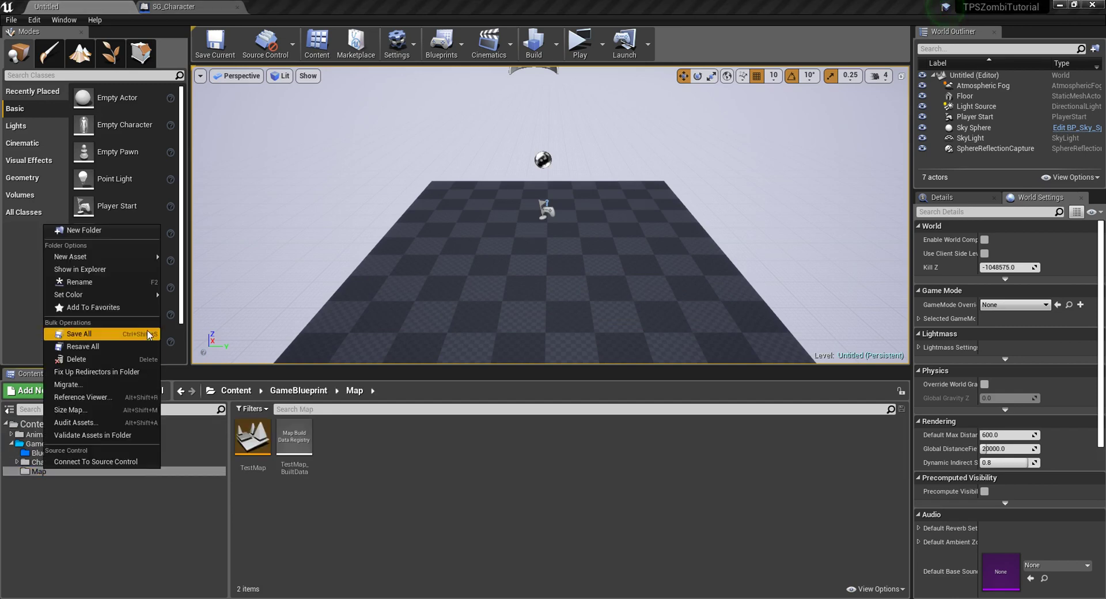
{"action": "mouse_move", "coordinate": [116, 295]}
{"action": "left_click", "coordinate": [201, 321]}
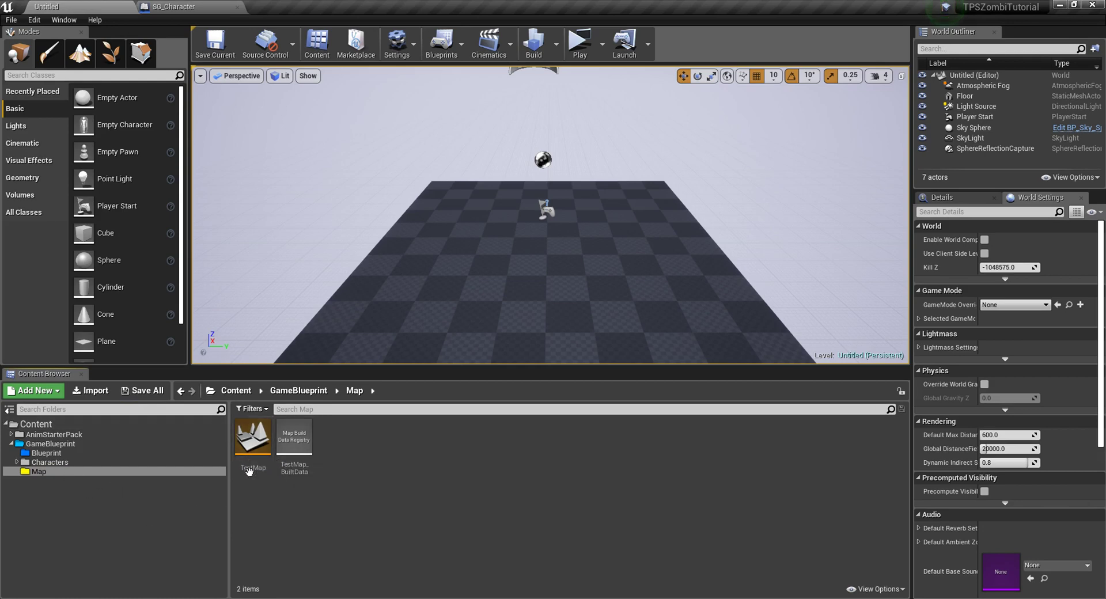
In the project's Maps & Modes settings, set the Default GameMode to SGGameMode and the Game Instance Class to SGGameInstance.
{"action": "left_click", "coordinate": [13, 20]}
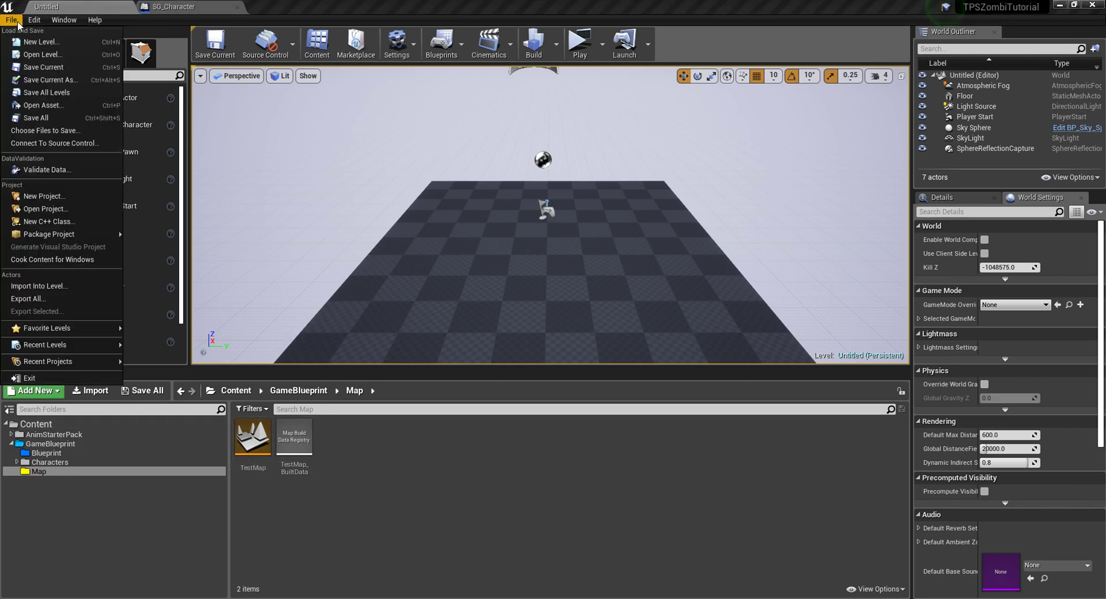
{"action": "mouse_move", "coordinate": [33, 23]}
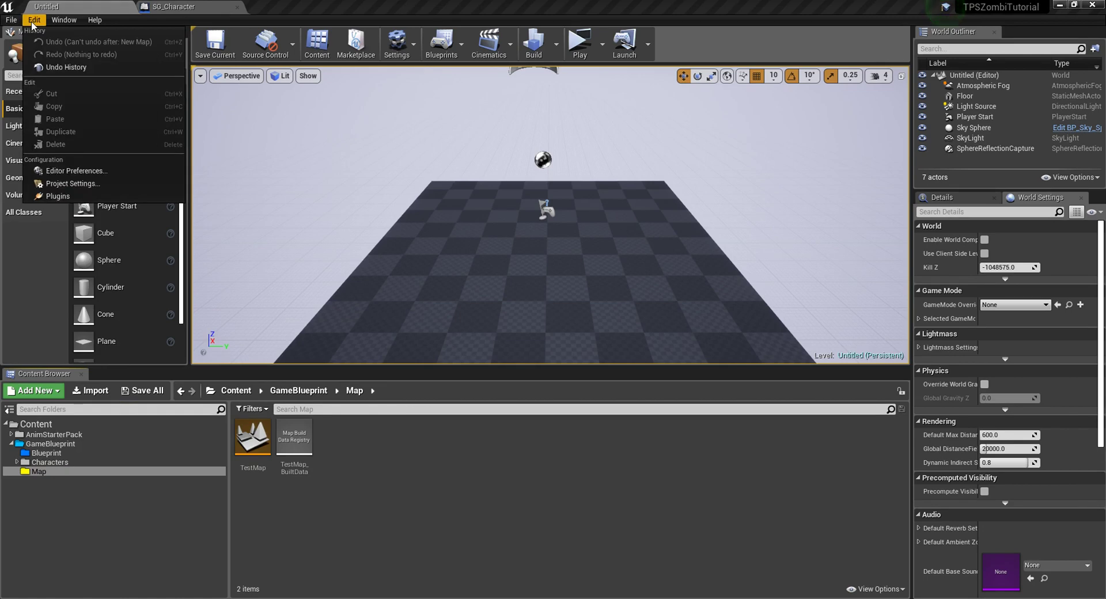
{"action": "left_click", "coordinate": [70, 185]}
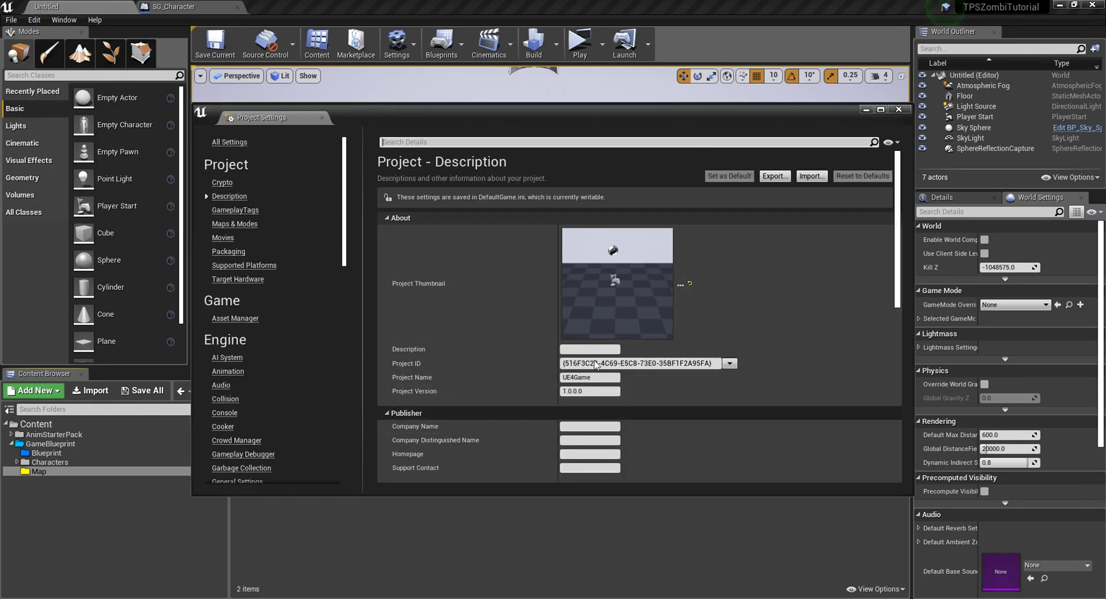
{"action": "left_click", "coordinate": [241, 224]}
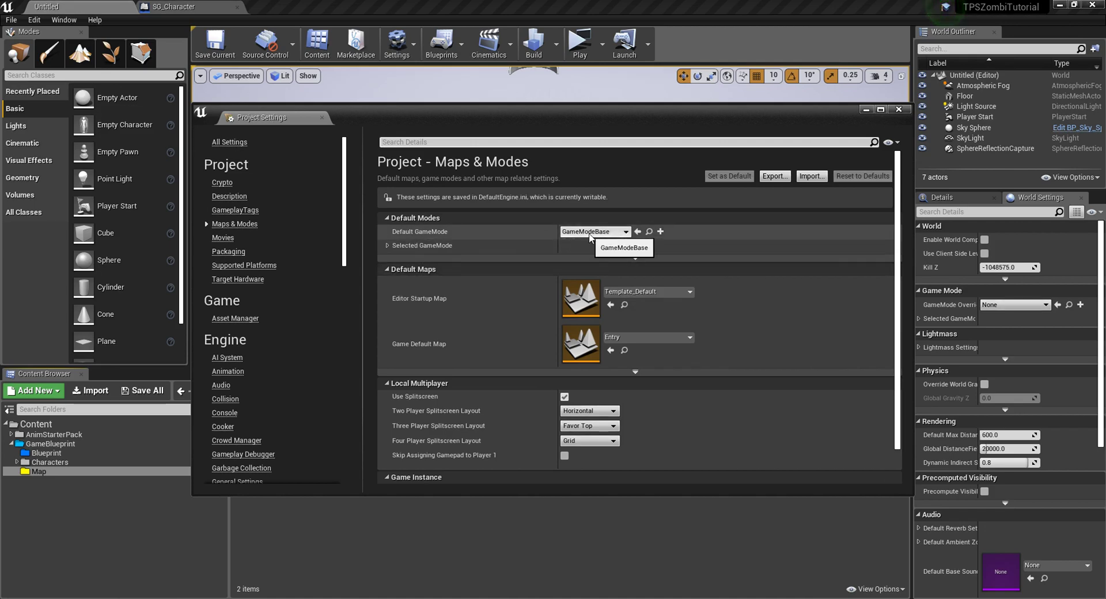
{"action": "left_click", "coordinate": [608, 233]}
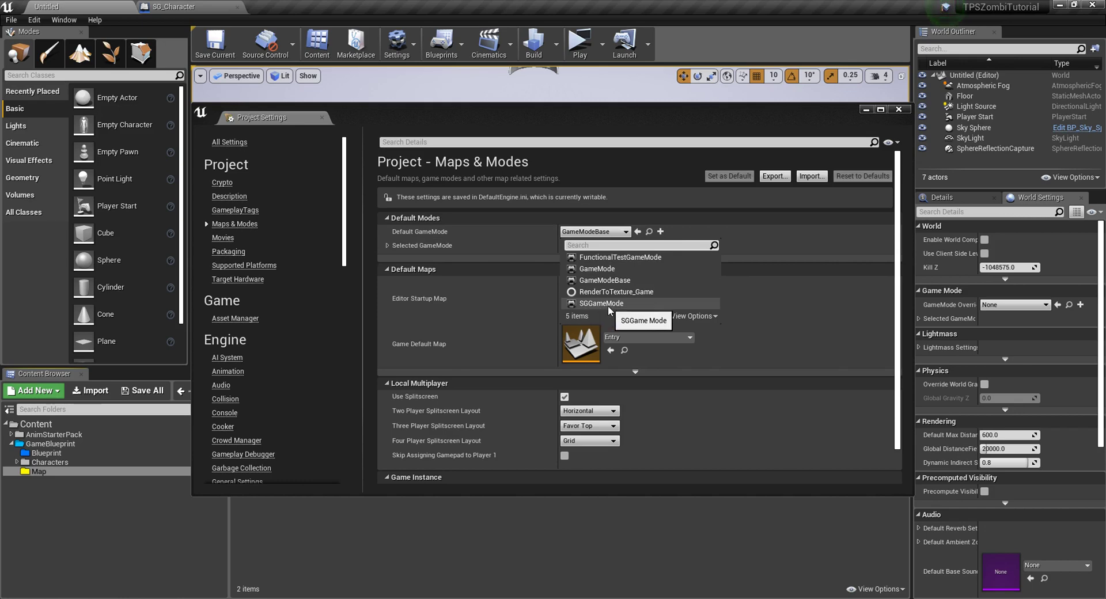
{"action": "left_click", "coordinate": [606, 304]}
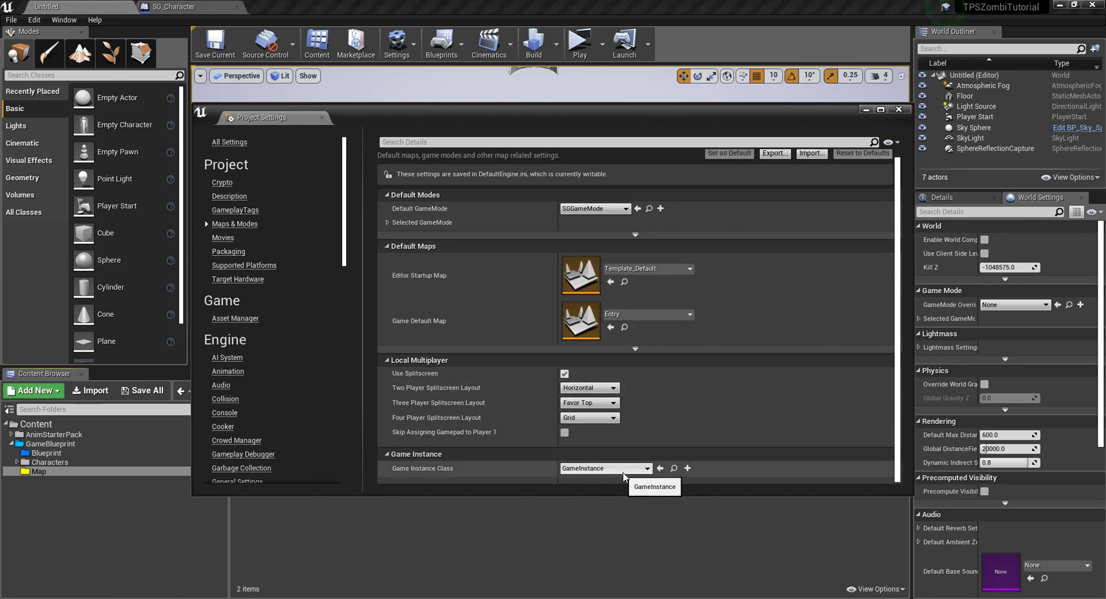
{"action": "left_click", "coordinate": [624, 471]}
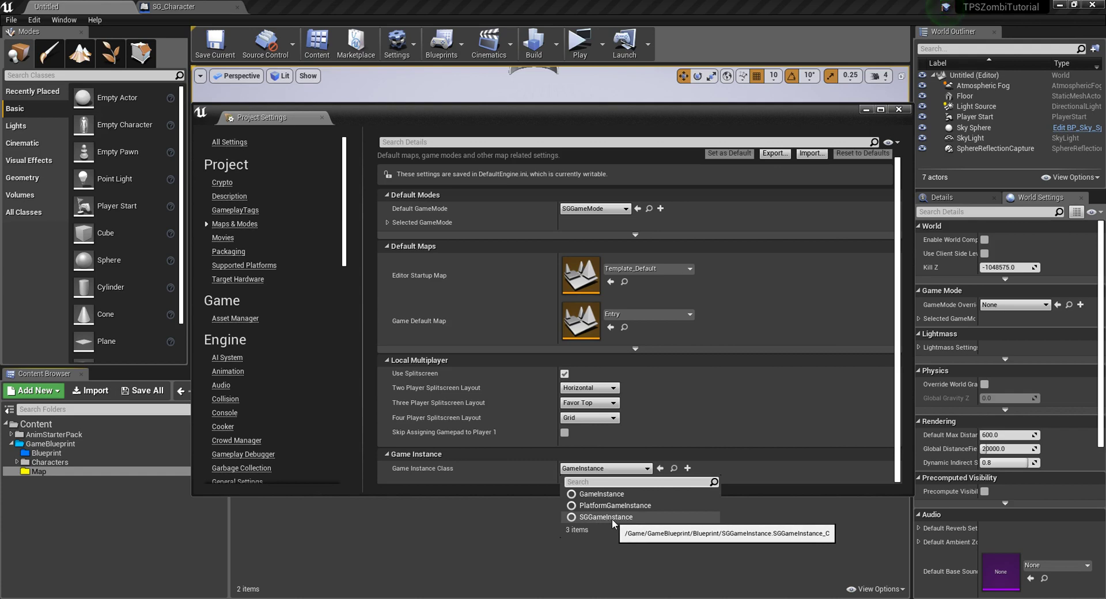
{"action": "left_click", "coordinate": [612, 519]}
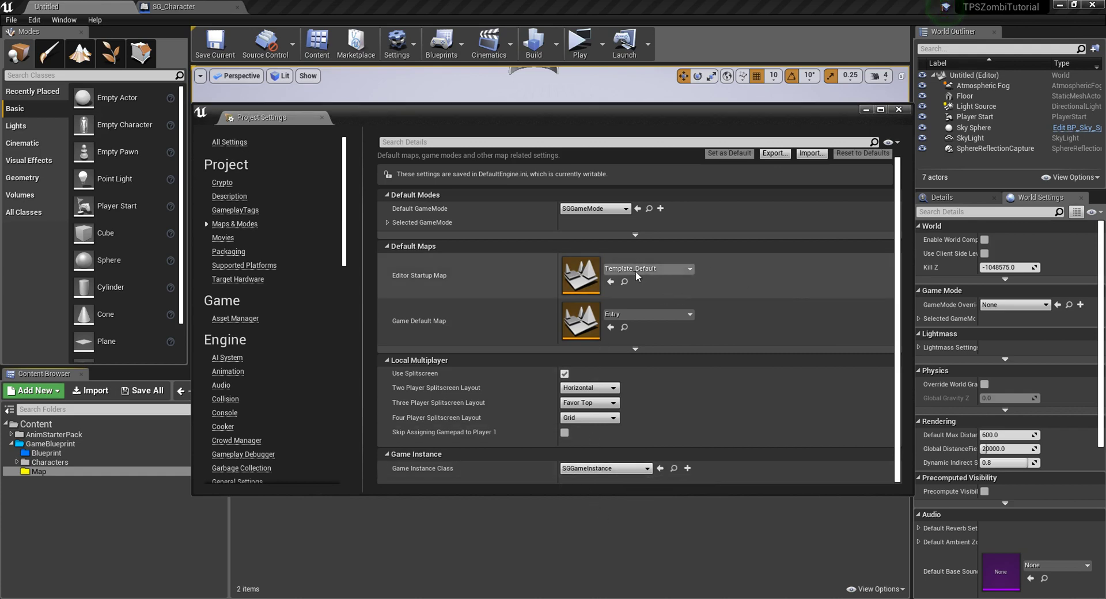
Set the Editor Startup Map and Game Default Map to TestMap, check the selected GameMode's classes and close the project settings.
{"action": "scroll", "coordinate": [635, 273], "scroll_direction": "up", "scroll_amount": 2}
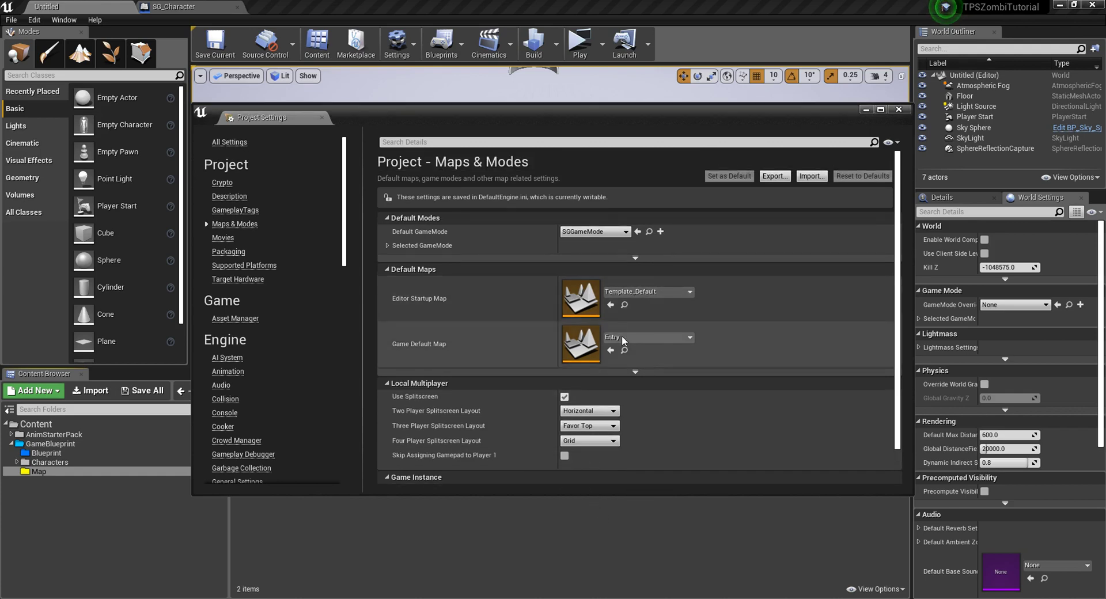
{"action": "left_click", "coordinate": [639, 292]}
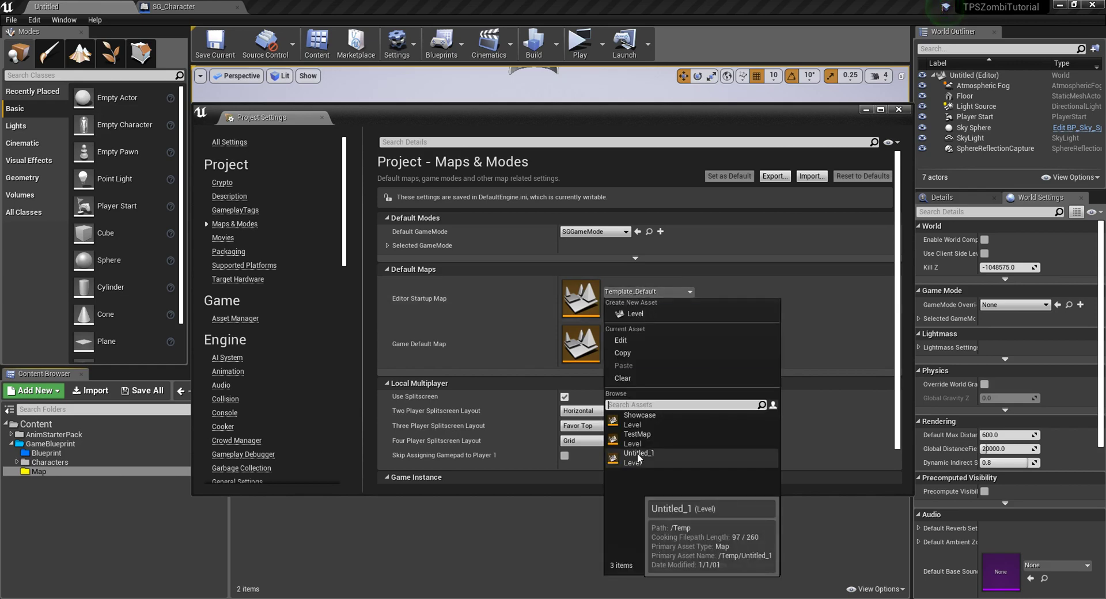
{"action": "left_click", "coordinate": [641, 435]}
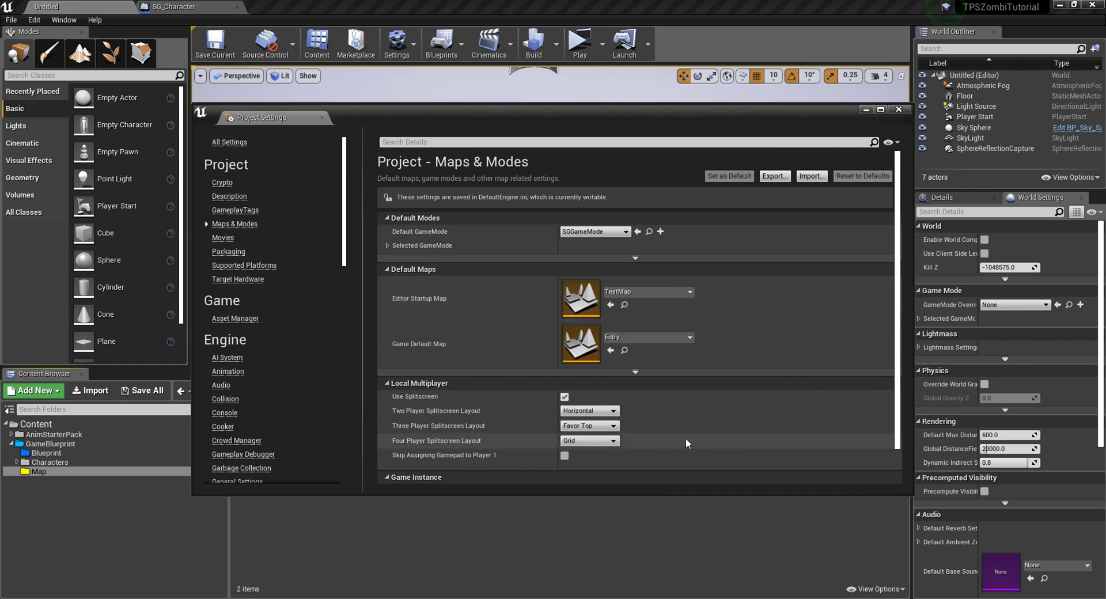
{"action": "left_click", "coordinate": [638, 337]}
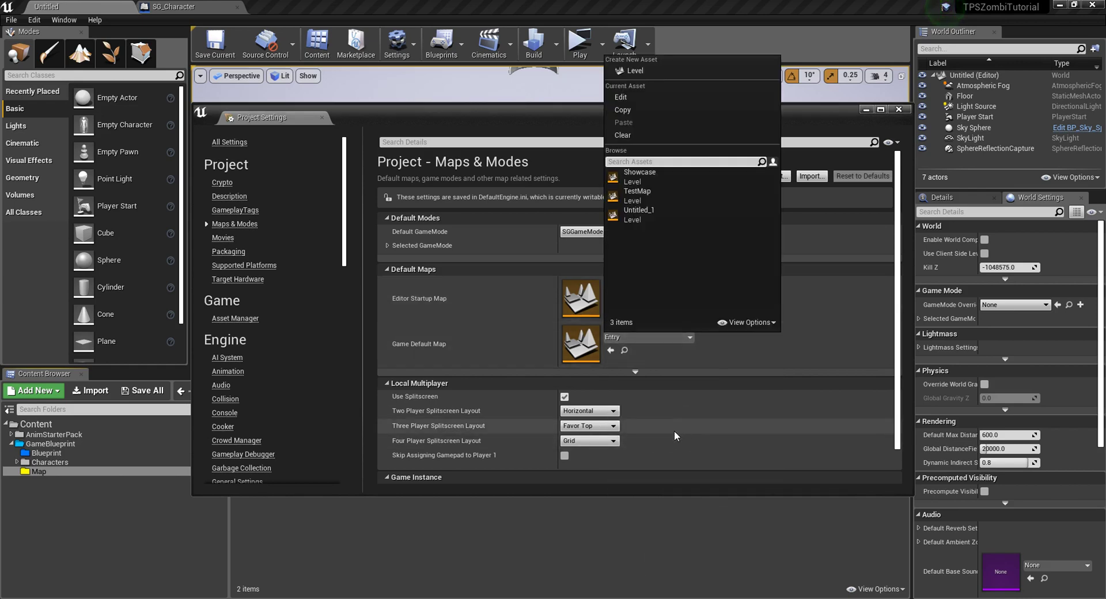
{"action": "left_click", "coordinate": [637, 195]}
{"action": "left_click", "coordinate": [387, 246]}
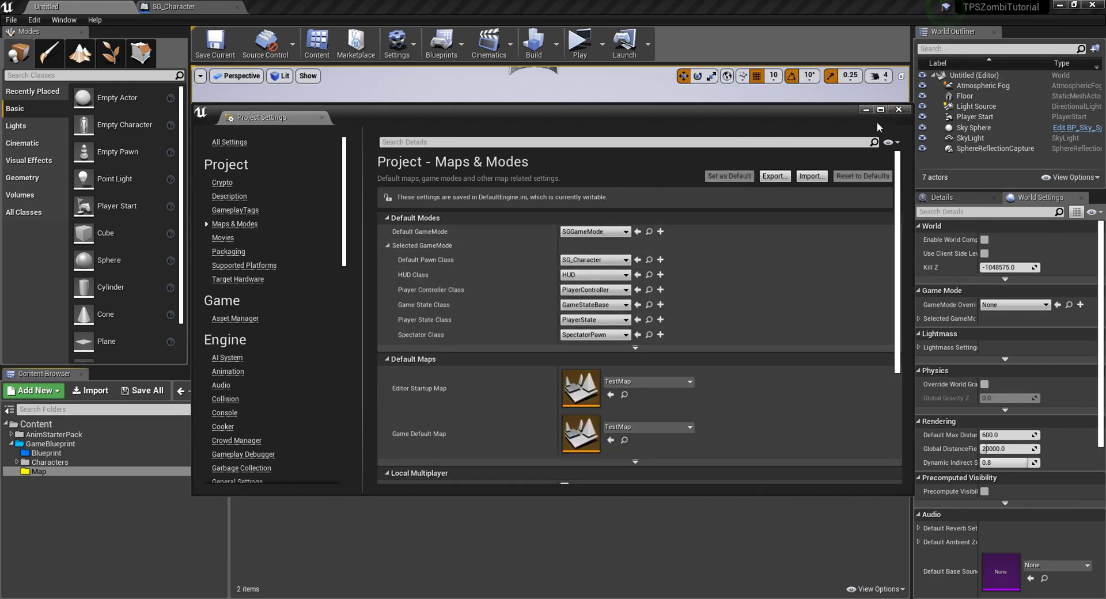
{"action": "left_click", "coordinate": [899, 108]}
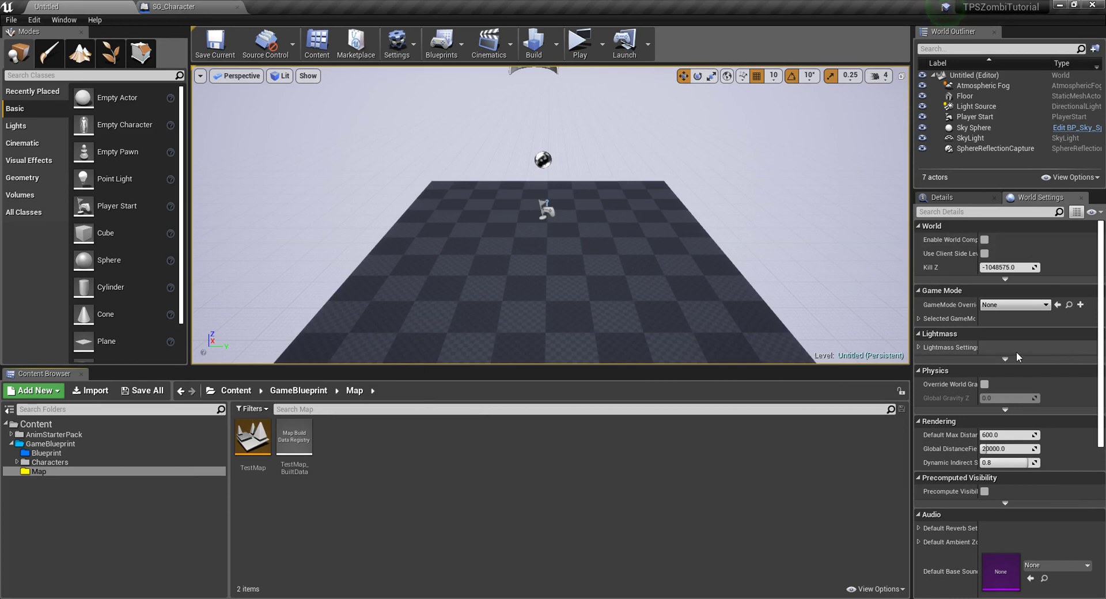
Set the untitled level's GameMode Override to SGGameMode and try to save the level as TestMap.
{"action": "left_click", "coordinate": [1023, 305]}
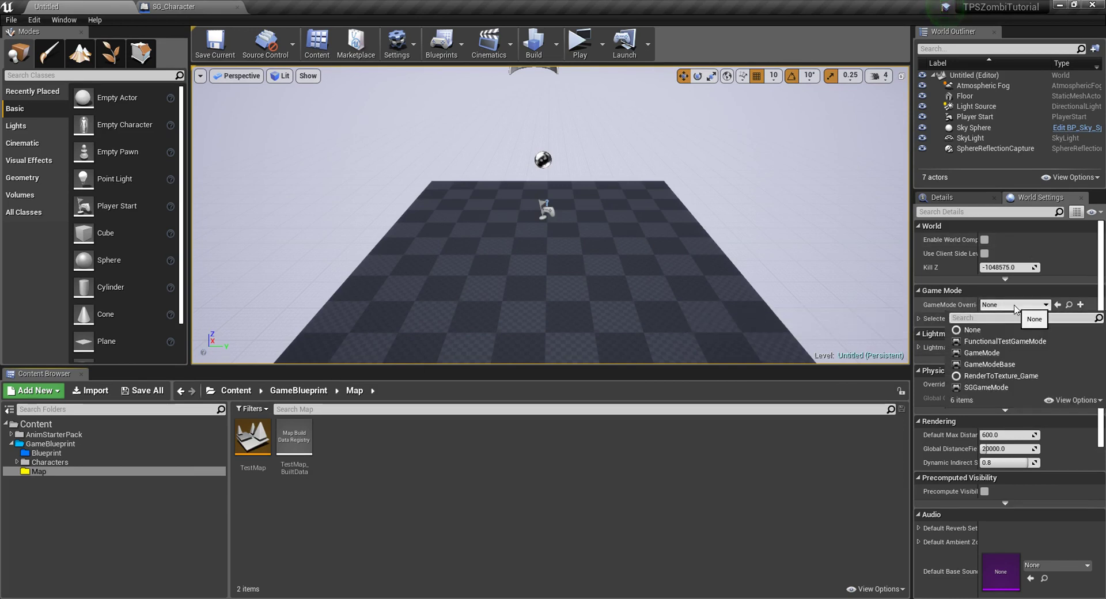
{"action": "left_click", "coordinate": [983, 388]}
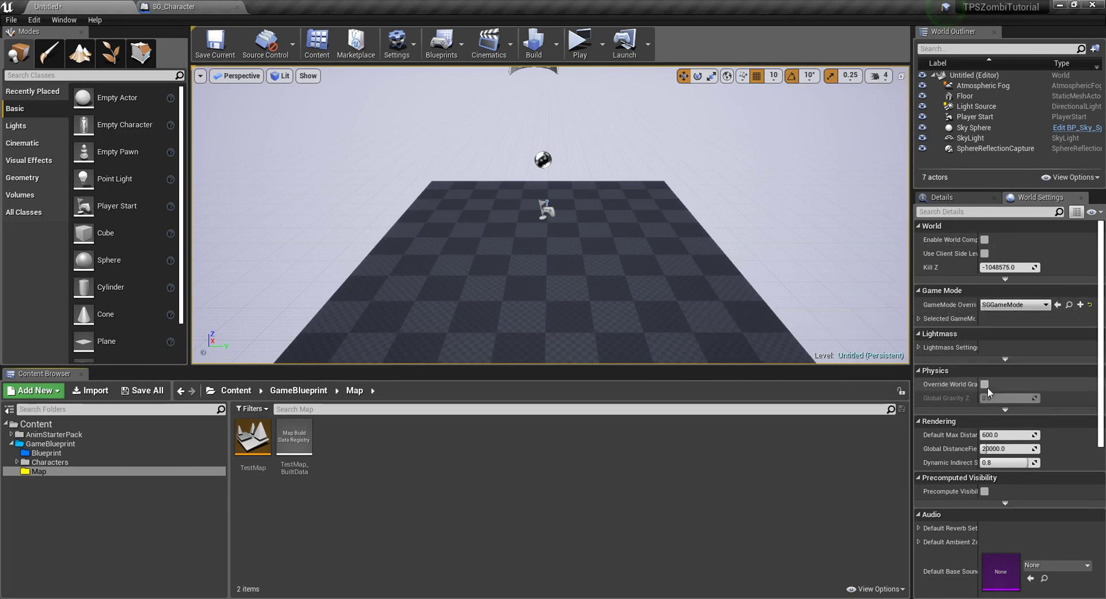
{"action": "left_click", "coordinate": [222, 58]}
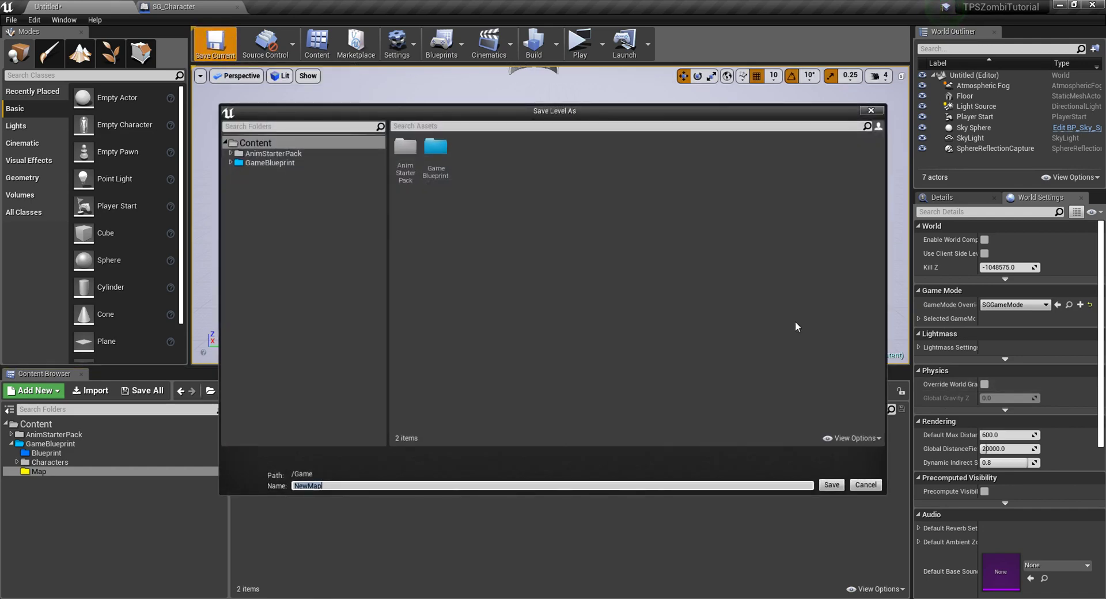
{"action": "type", "text": "TestMap"}
{"action": "key", "text": "Return"}
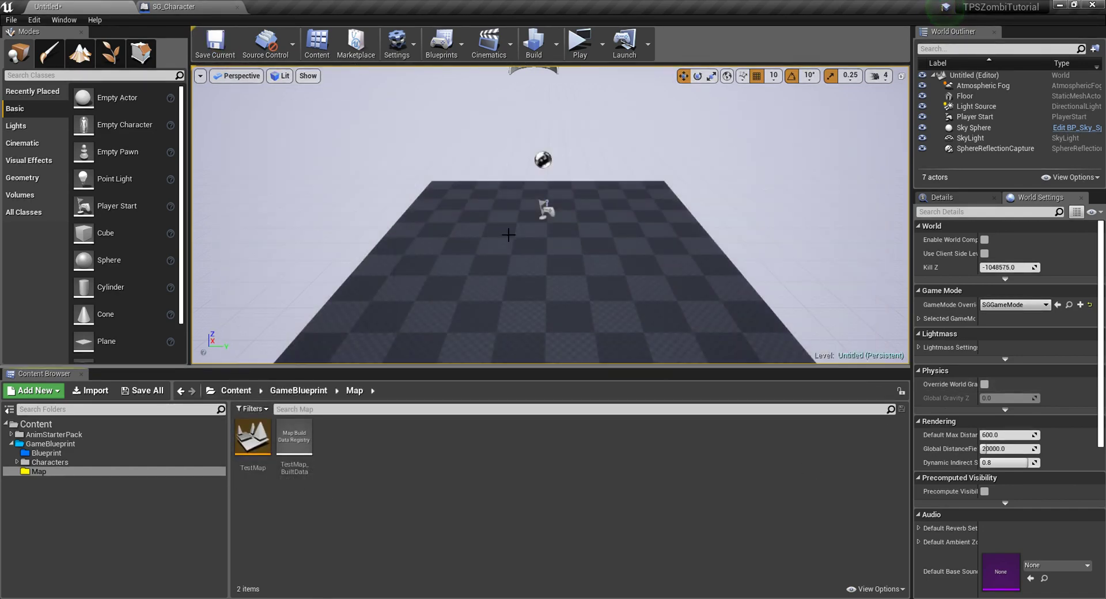
{"action": "double_click", "coordinate": [265, 452]}
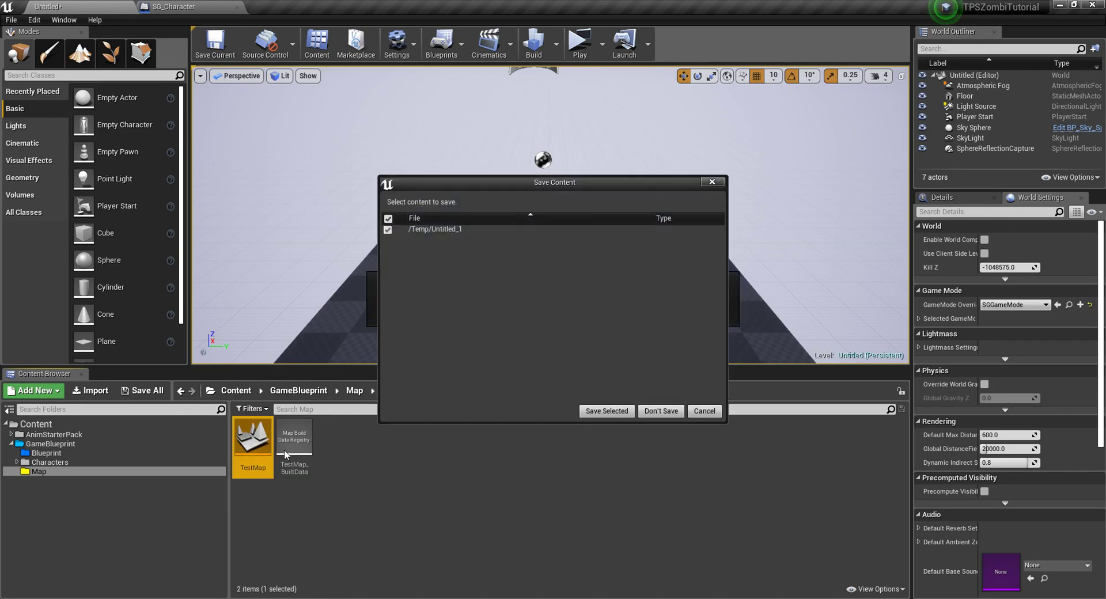
{"action": "left_click", "coordinate": [602, 412]}
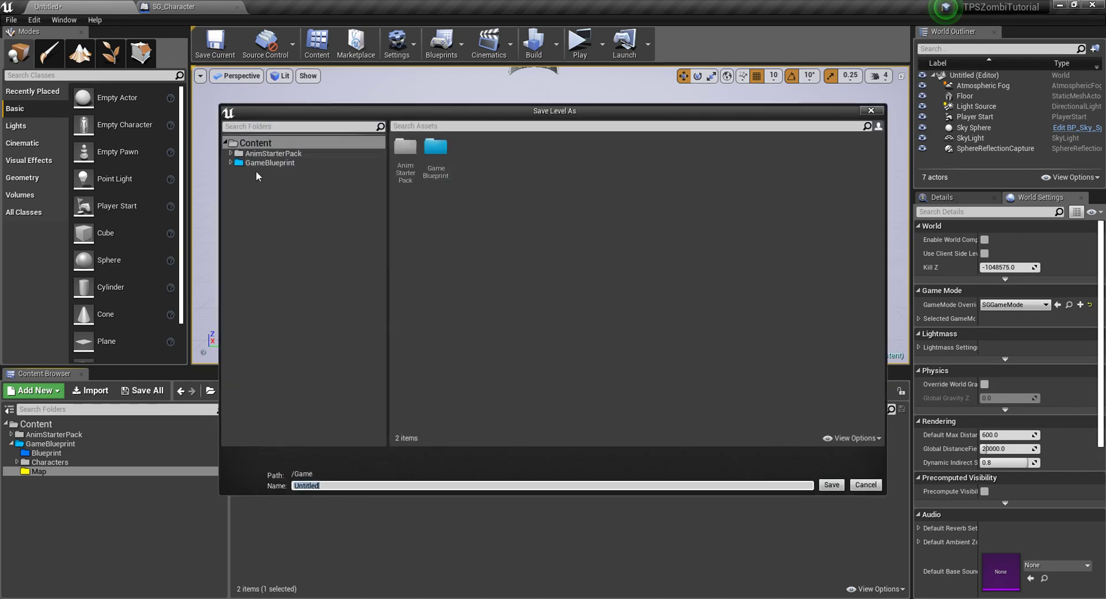
{"action": "left_click", "coordinate": [230, 163]}
{"action": "left_click", "coordinate": [260, 191]}
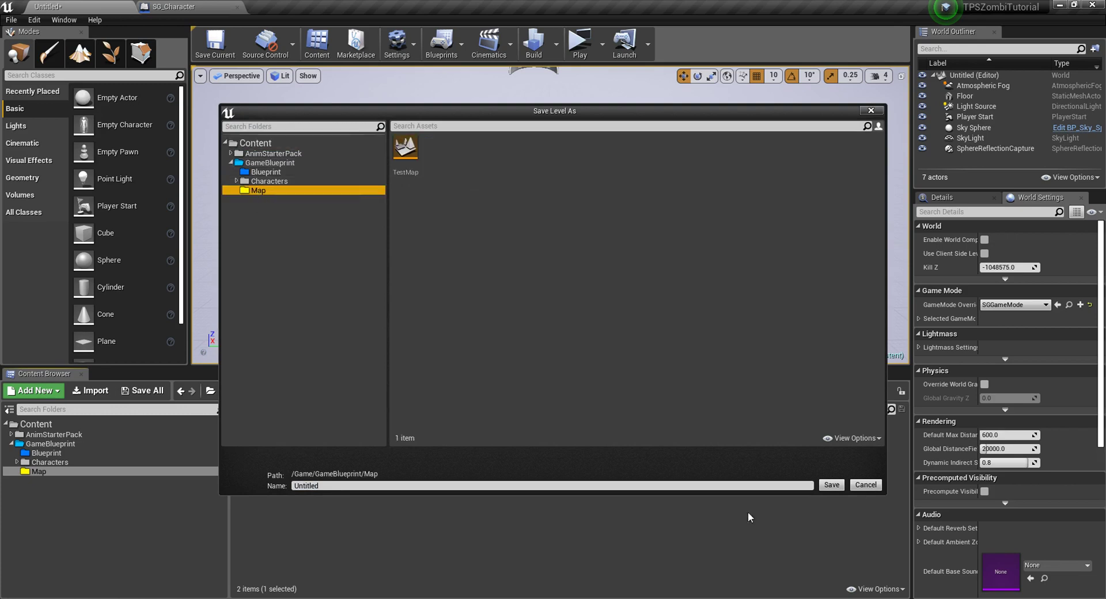
{"action": "left_click", "coordinate": [865, 485]}
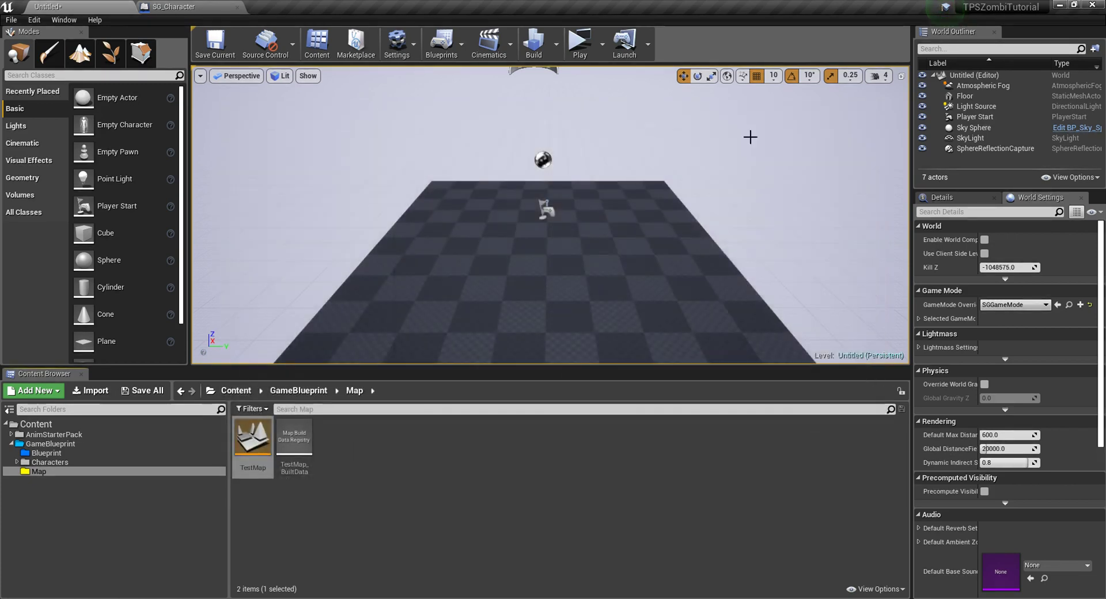
Play-test the untitled level with the SGGameMode character and stop the preview.
{"action": "left_click", "coordinate": [579, 43]}
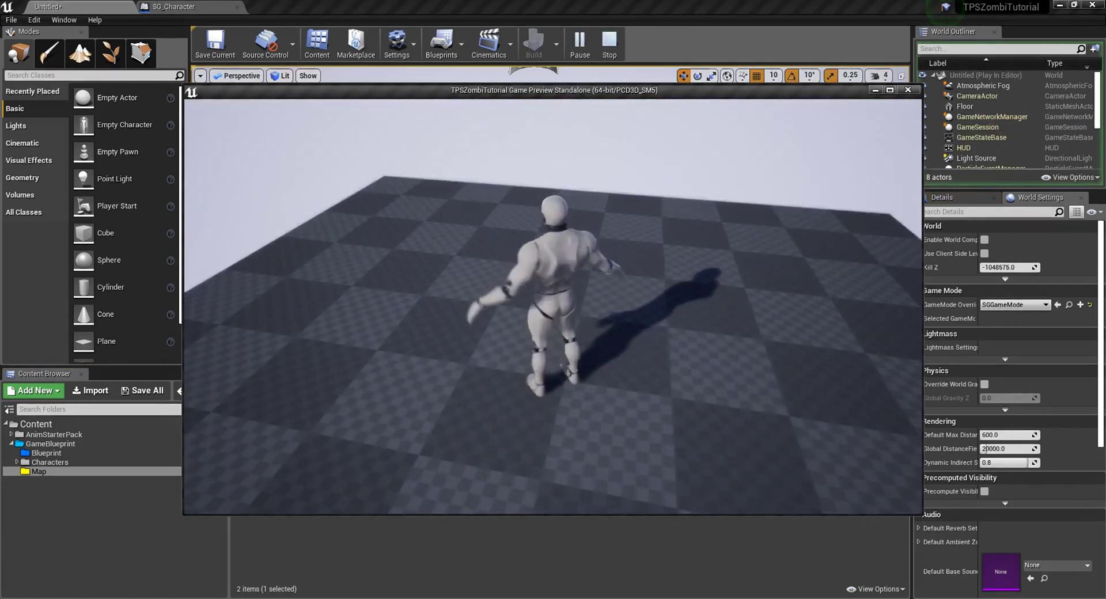
{"action": "key", "text": "Escape"}
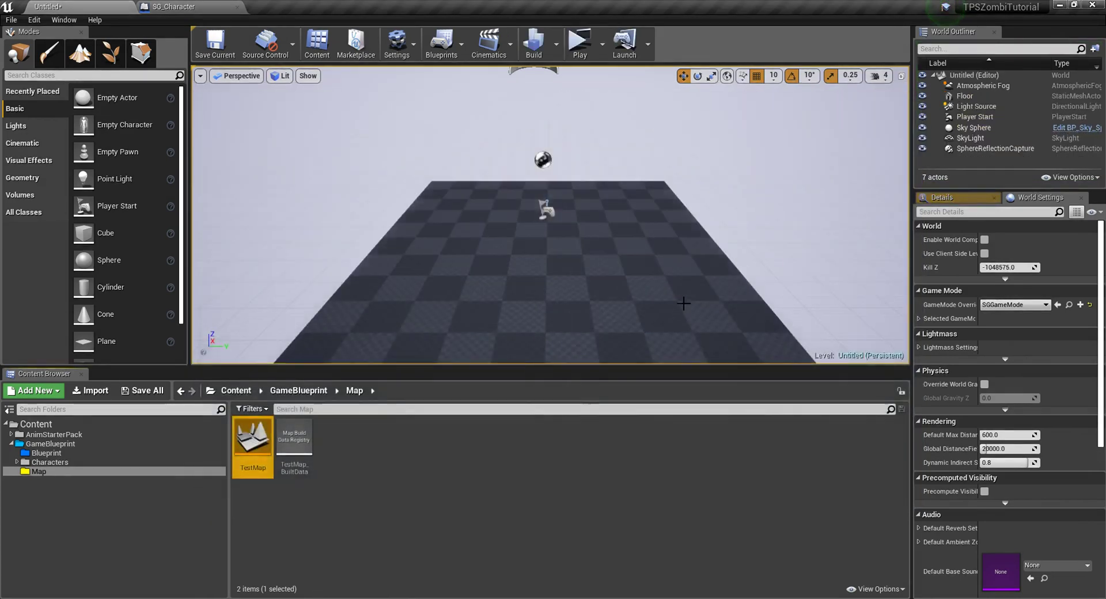
Open TestMap from the Map folder and discard the unsaved changes to the untitled level.
{"action": "left_click", "coordinate": [142, 391]}
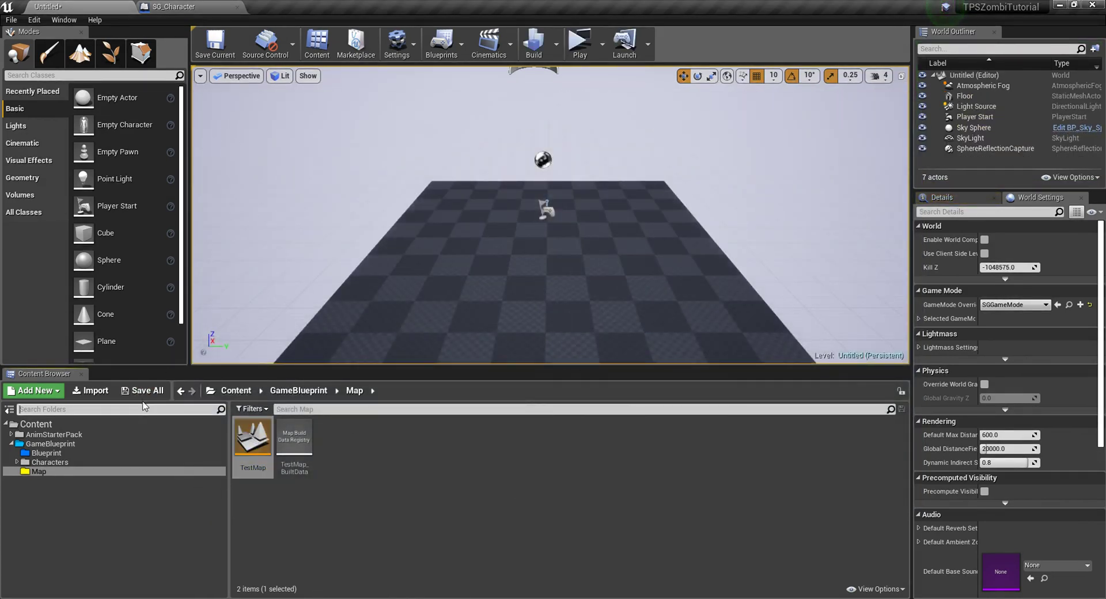
{"action": "left_click", "coordinate": [704, 410]}
{"action": "double_click", "coordinate": [258, 444]}
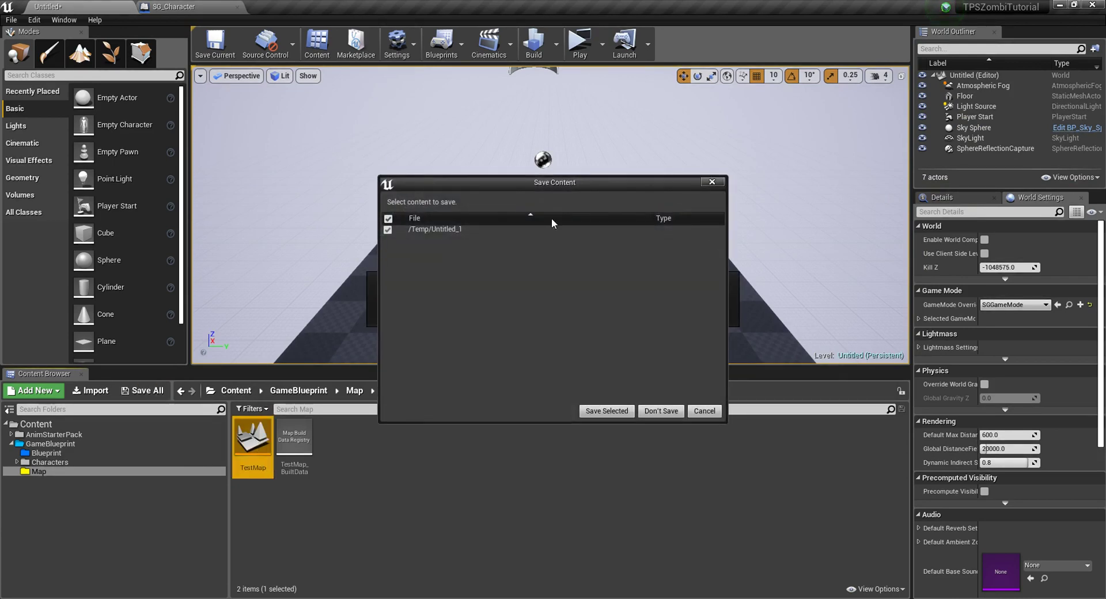
{"action": "left_click", "coordinate": [663, 413]}
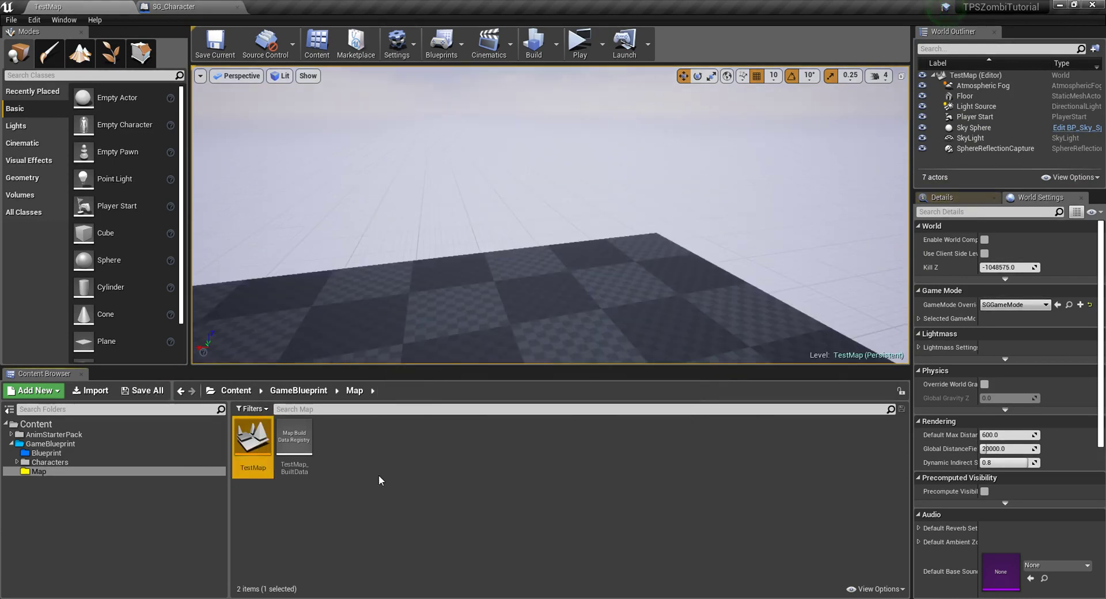
Play-test TestMap with the game mode's character, stop the preview and view the whole floor.
{"action": "right_click", "coordinate": [584, 196]}
{"action": "left_click", "coordinate": [592, 50]}
{"action": "left_click", "coordinate": [582, 43]}
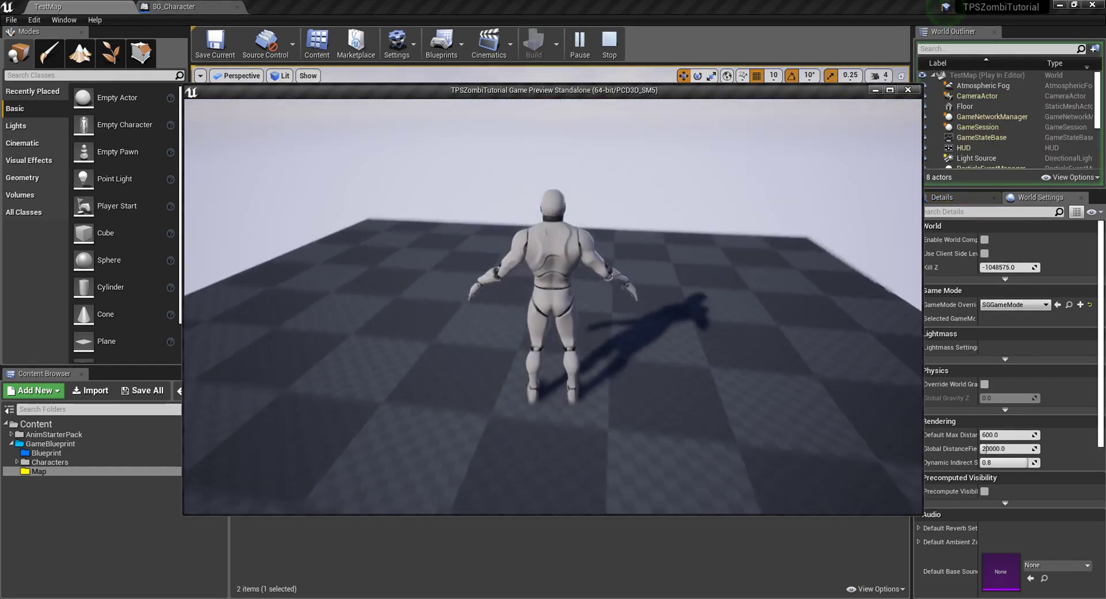
{"action": "key", "text": "Escape"}
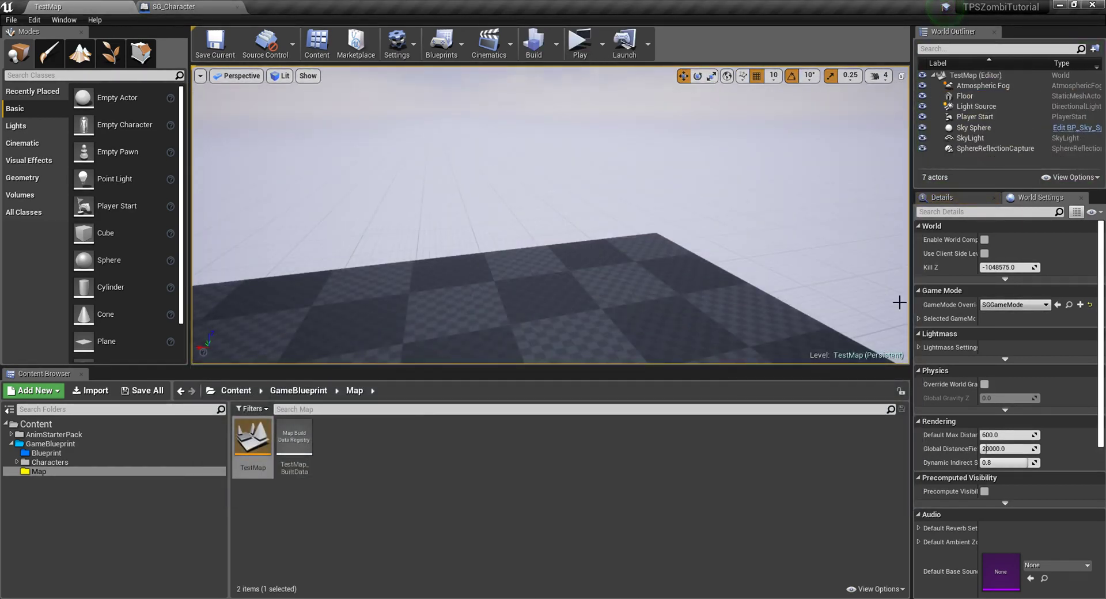
{"action": "right_click_drag", "start_coordinate": [540, 231], "coordinate": [526, 251]}
{"action": "right_click_drag", "start_coordinate": [464, 308], "coordinate": [466, 330]}
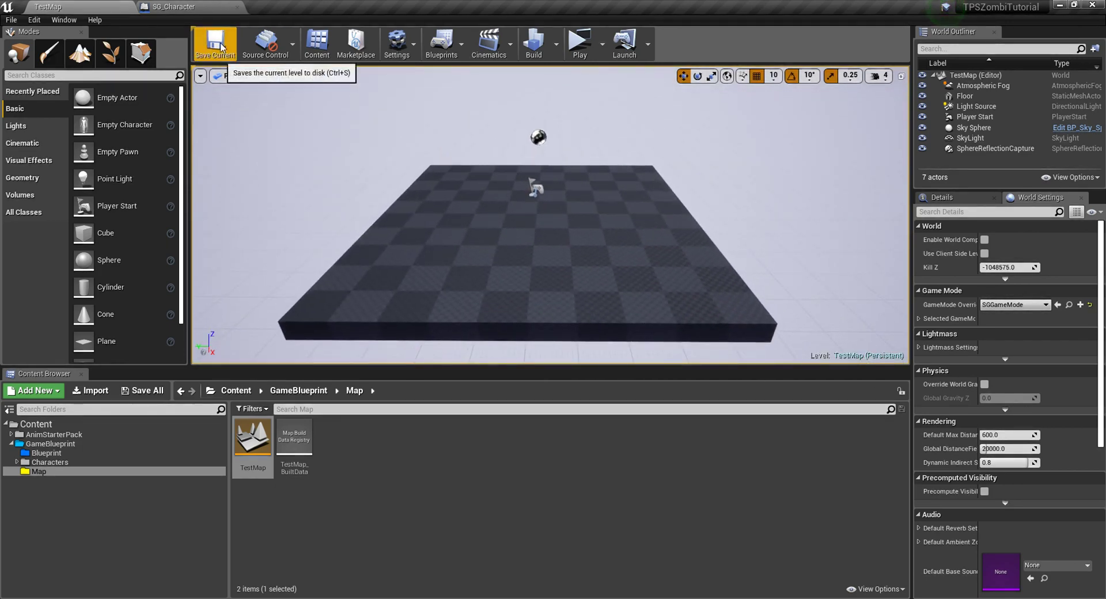
Create an Animation Blueprint in the Blueprint folder with AnimInstance as parent class and SK_Skeleton as target skeleton.
{"action": "left_click", "coordinate": [68, 453]}
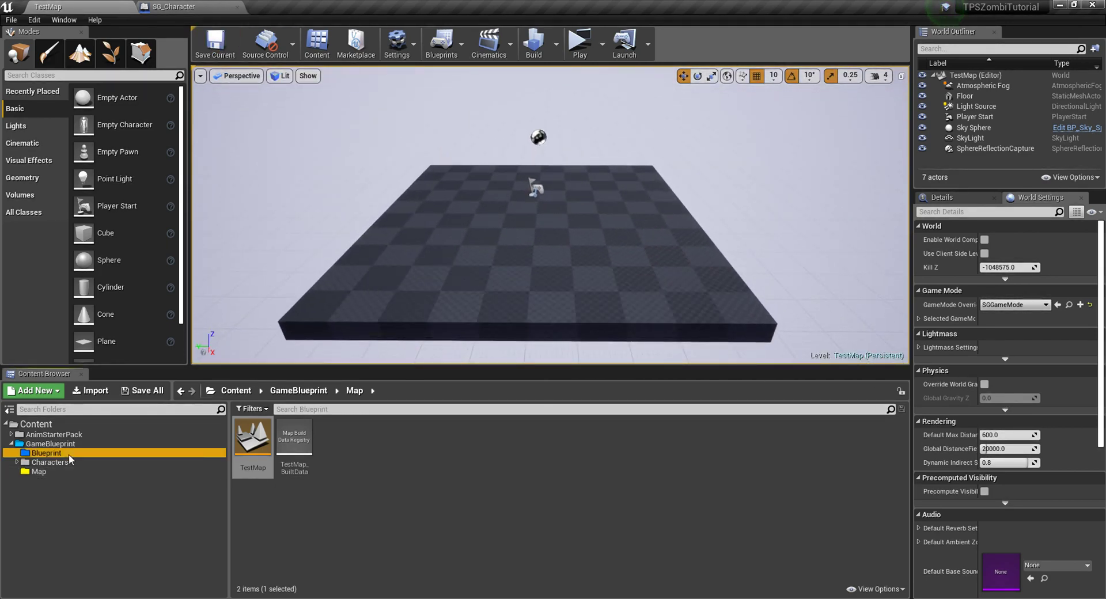
{"action": "right_click", "coordinate": [402, 479]}
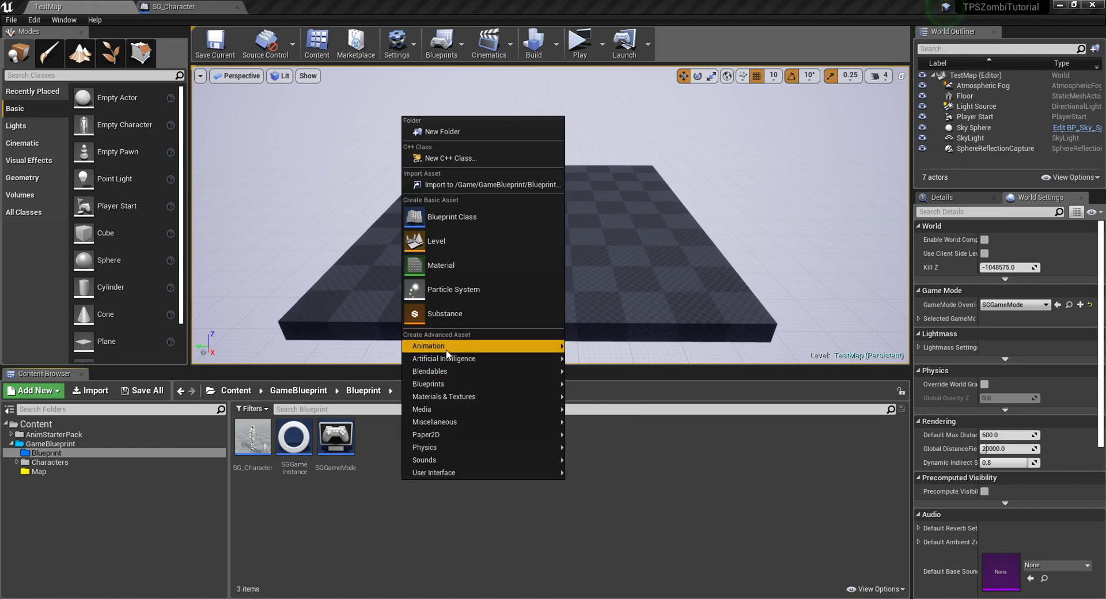
{"action": "mouse_move", "coordinate": [446, 351]}
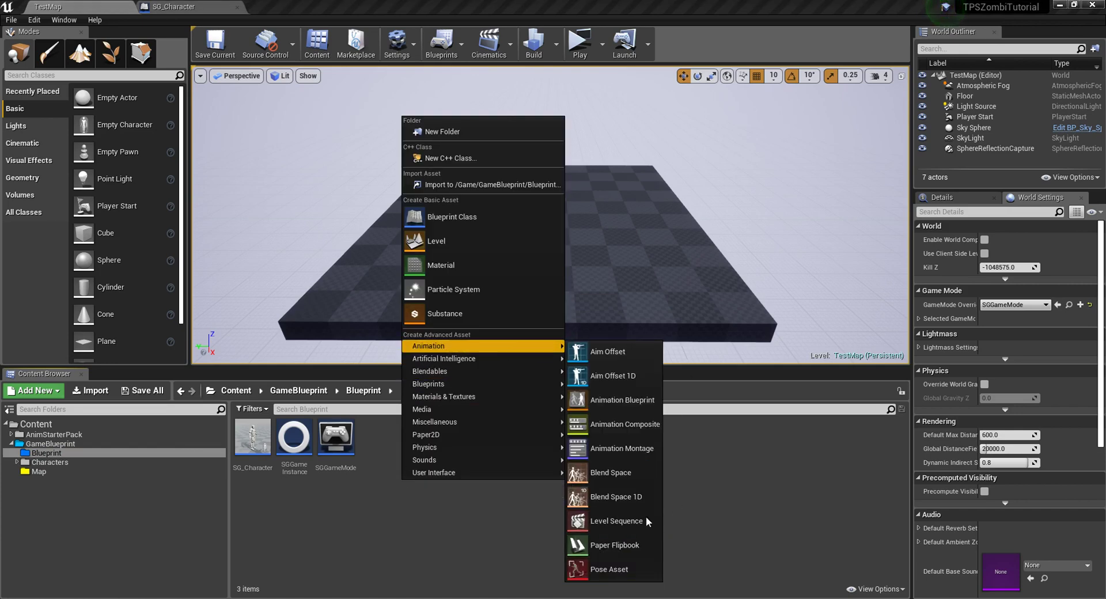
{"action": "left_click", "coordinate": [610, 406]}
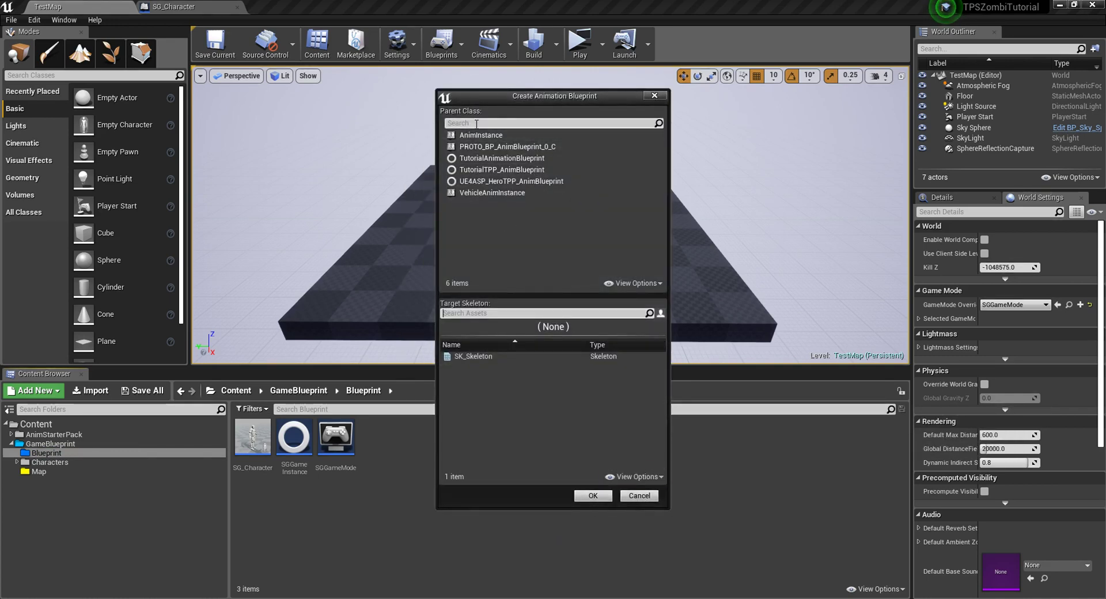
{"action": "left_click", "coordinate": [475, 137]}
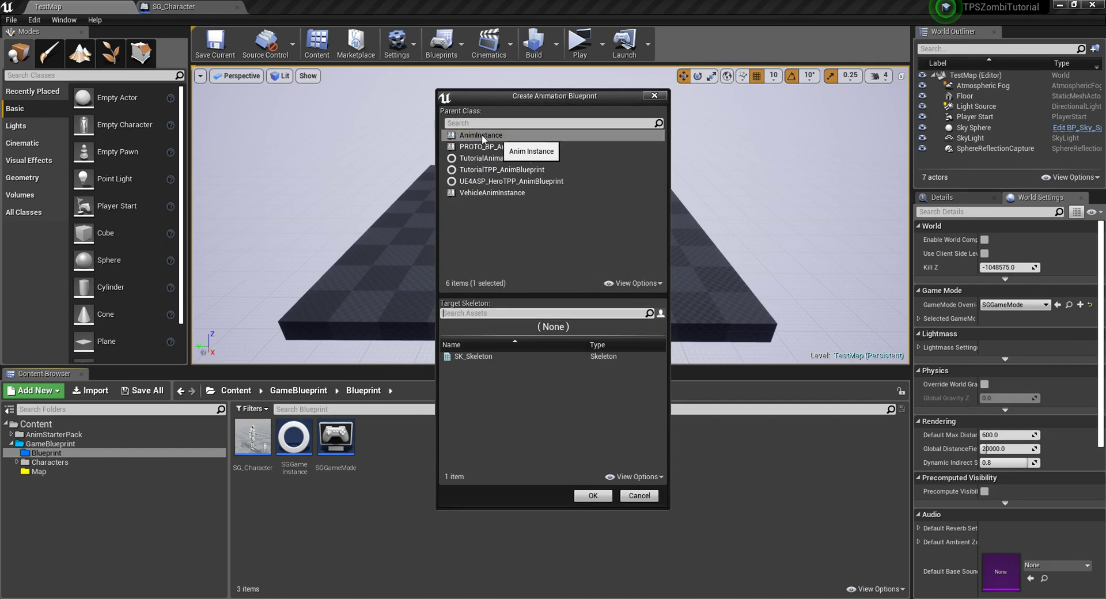
{"action": "left_click", "coordinate": [471, 358]}
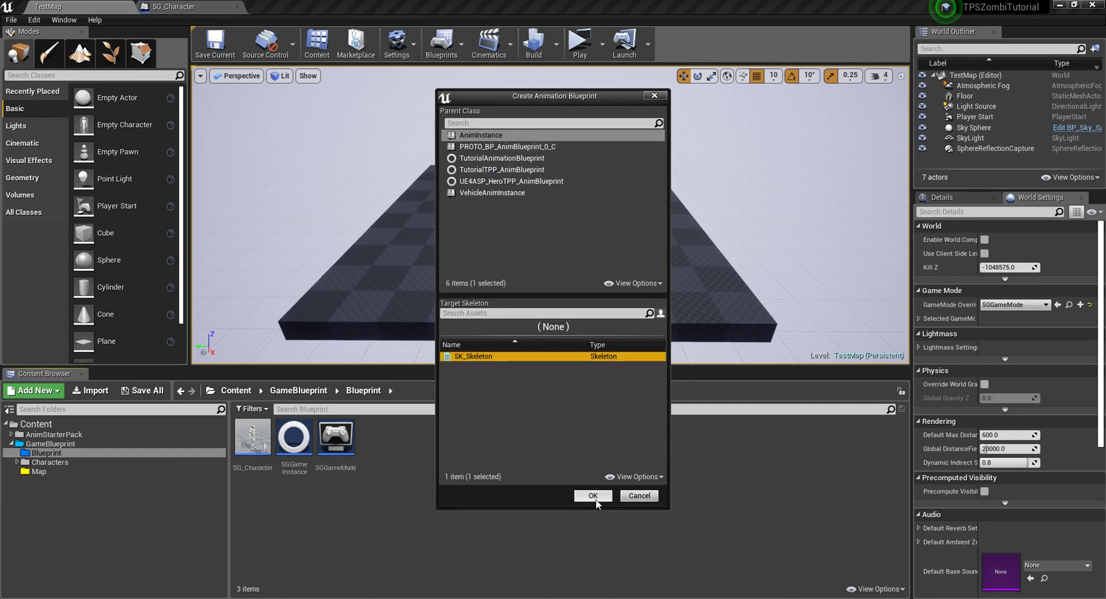
{"action": "left_click", "coordinate": [593, 496]}
Name the new Animation Blueprint SGAnimBP.
{"action": "key", "text": "BackSpace"}
{"action": "type", "text": "SG"}
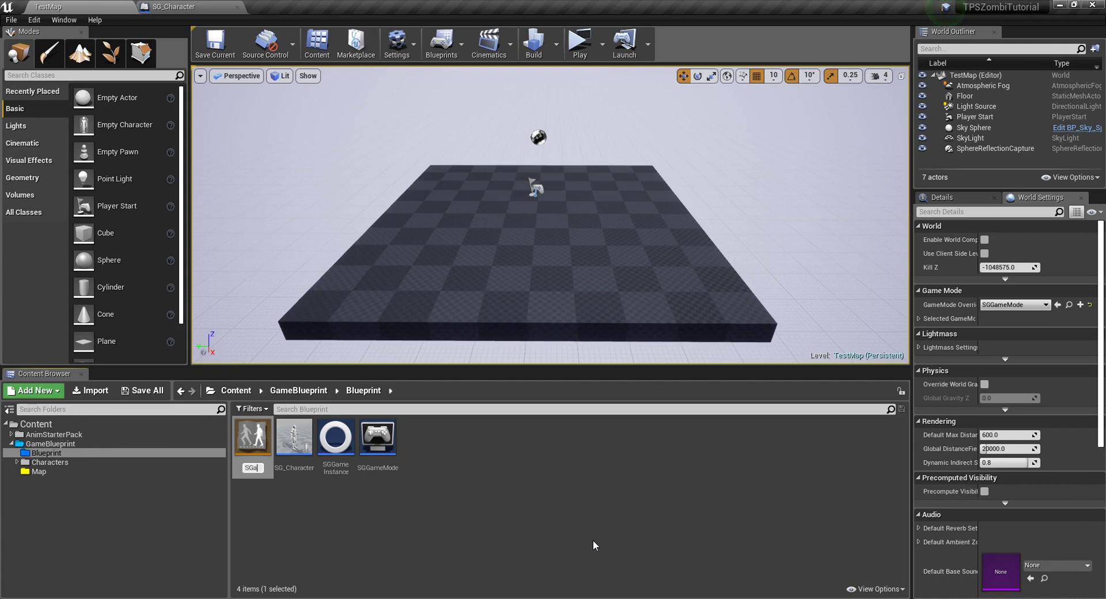
{"action": "type", "text": "ANIM"}
{"action": "key", "text": "BackSpace"}
{"action": "key", "text": "BackSpace"}
{"action": "key", "text": "BackSpace"}
{"action": "type", "text": "nimGra"}
{"action": "key", "text": "BackSpace"}
{"action": "key", "text": "BackSpace"}
{"action": "type", "text": "BP"}
{"action": "key", "text": "Return"}
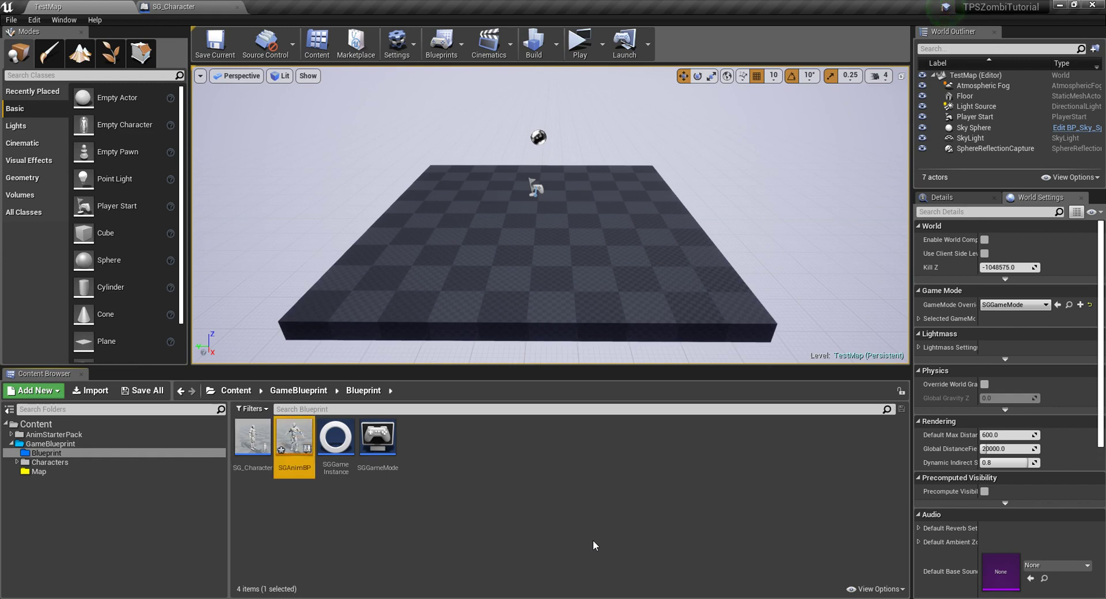
Save the unsaved SGAnimBP asset to the project.
{"action": "left_click", "coordinate": [358, 520]}
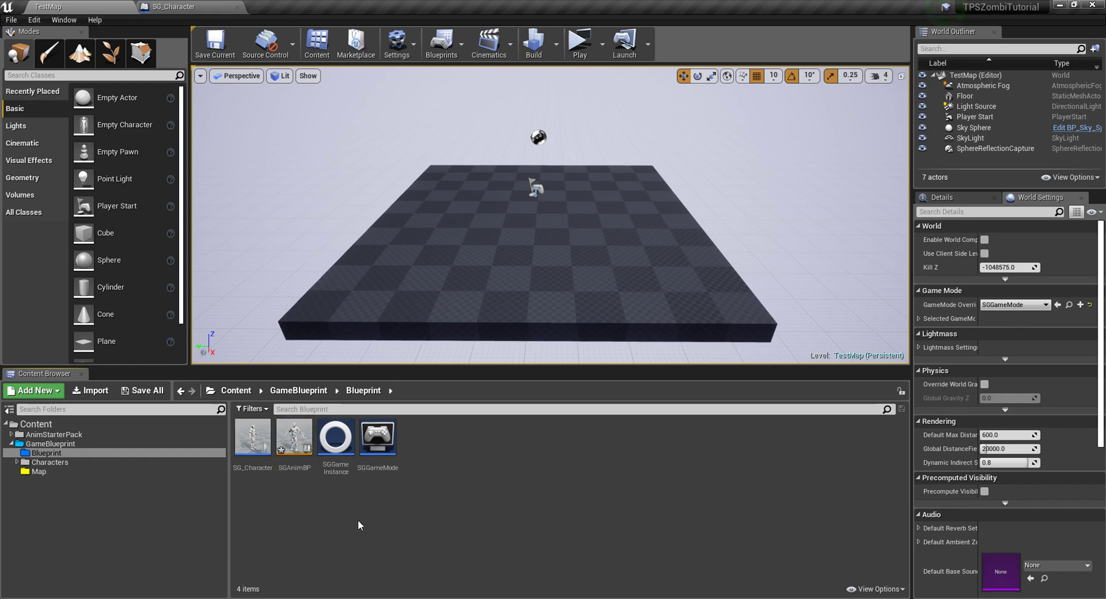
{"action": "left_click", "coordinate": [296, 437]}
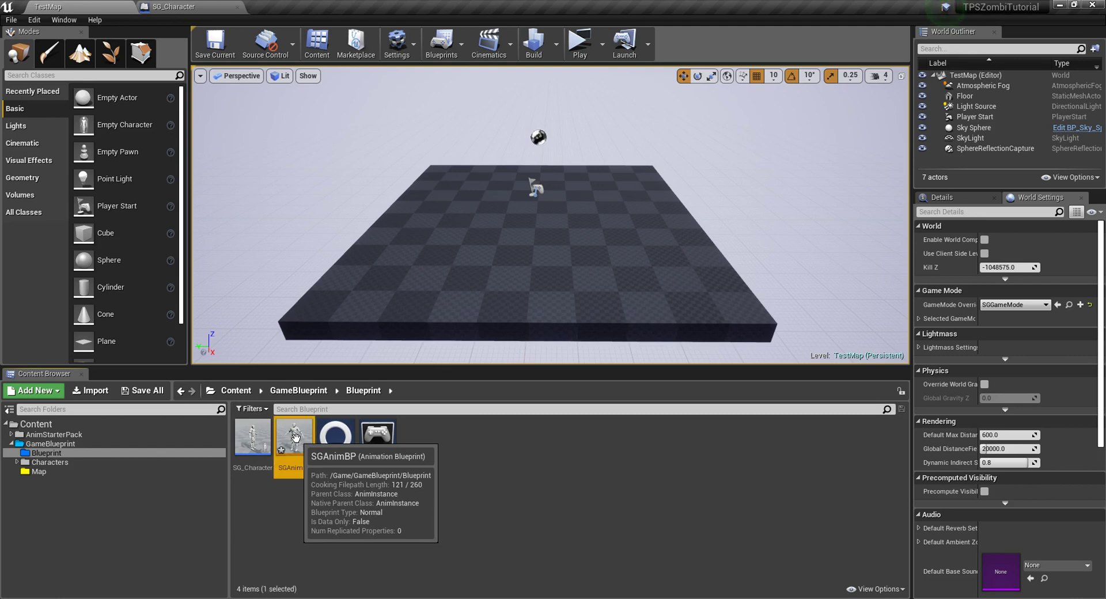
{"action": "left_click", "coordinate": [142, 390]}
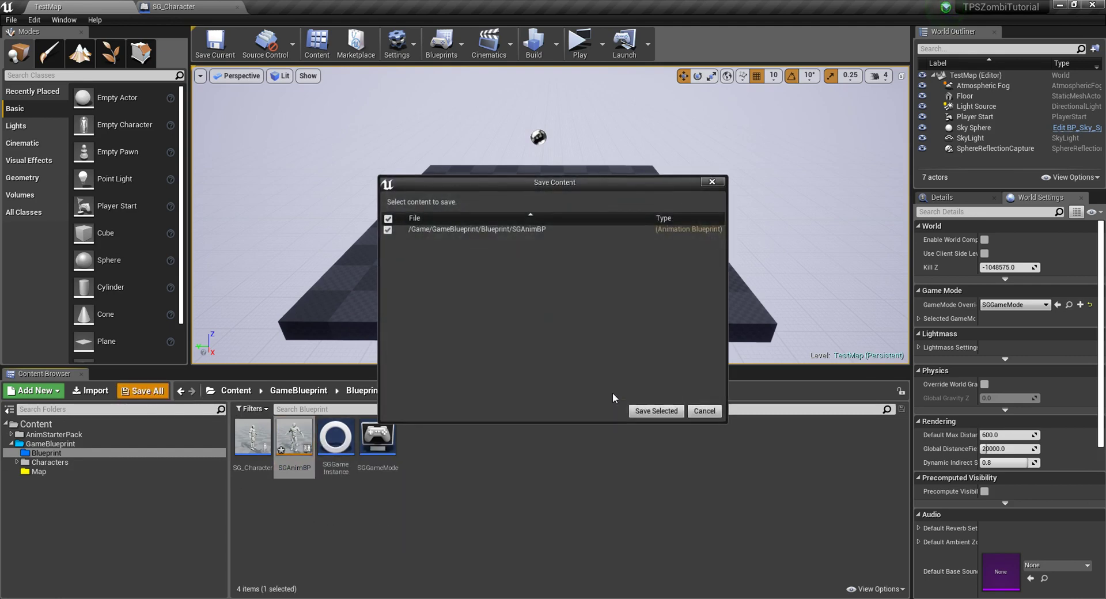
{"action": "left_click", "coordinate": [656, 411]}
Open the SGAnimBP animation blueprint and show its Event Graph.
{"action": "key", "text": "Return"}
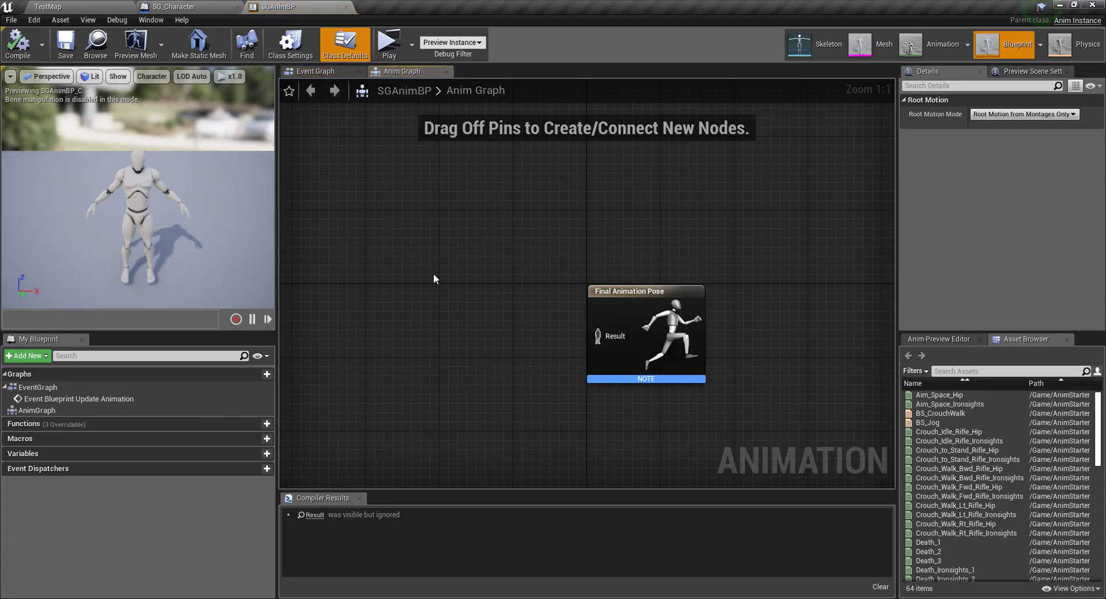
{"action": "left_click", "coordinate": [333, 73]}
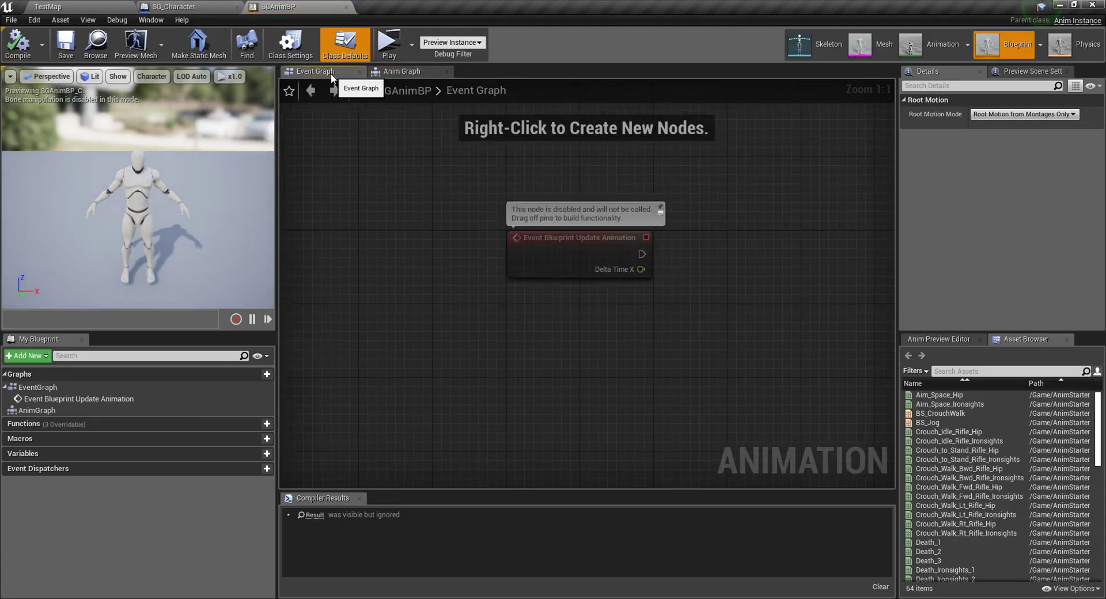
{"action": "right_click_drag", "start_coordinate": [704, 407], "coordinate": [485, 415]}
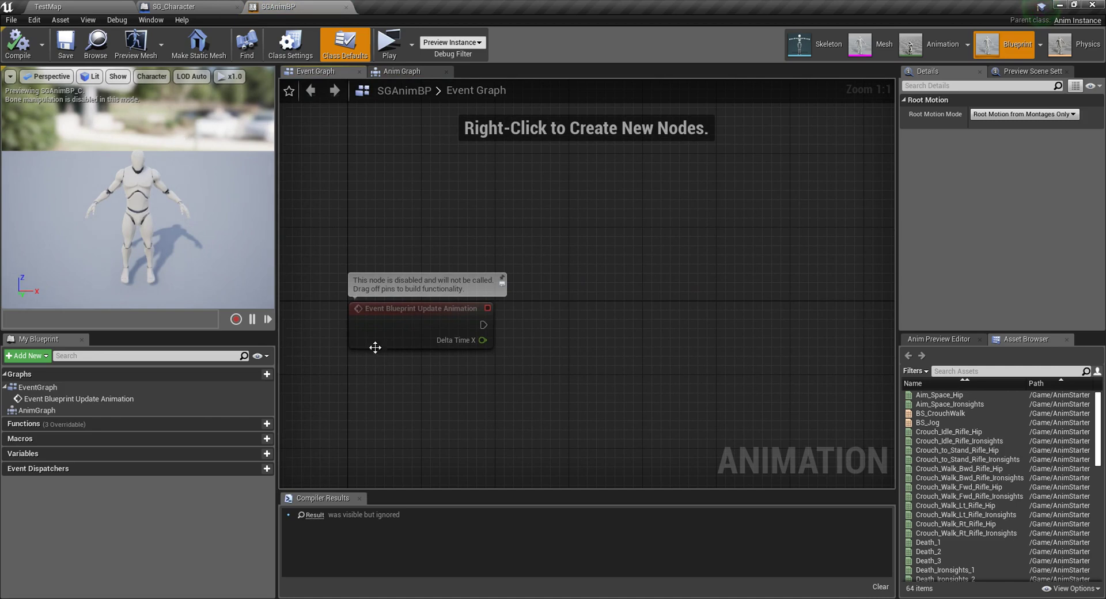
Add a Try Get Pawn Owner node to the Event Graph and place it below Event Blueprint Update Animation.
{"action": "left_click_drag", "start_coordinate": [483, 325], "coordinate": [507, 342]}
{"action": "left_click", "coordinate": [411, 433]}
{"action": "right_click", "coordinate": [412, 433]}
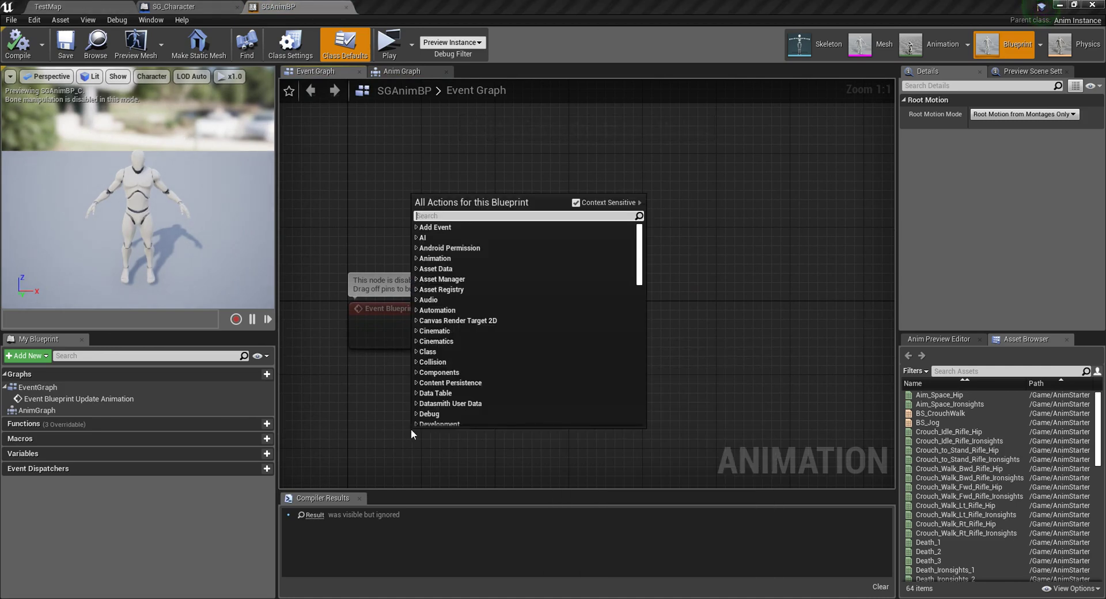
{"action": "type", "text": "tray"}
{"action": "key", "text": "BackSpace"}
{"action": "key", "text": "BackSpace"}
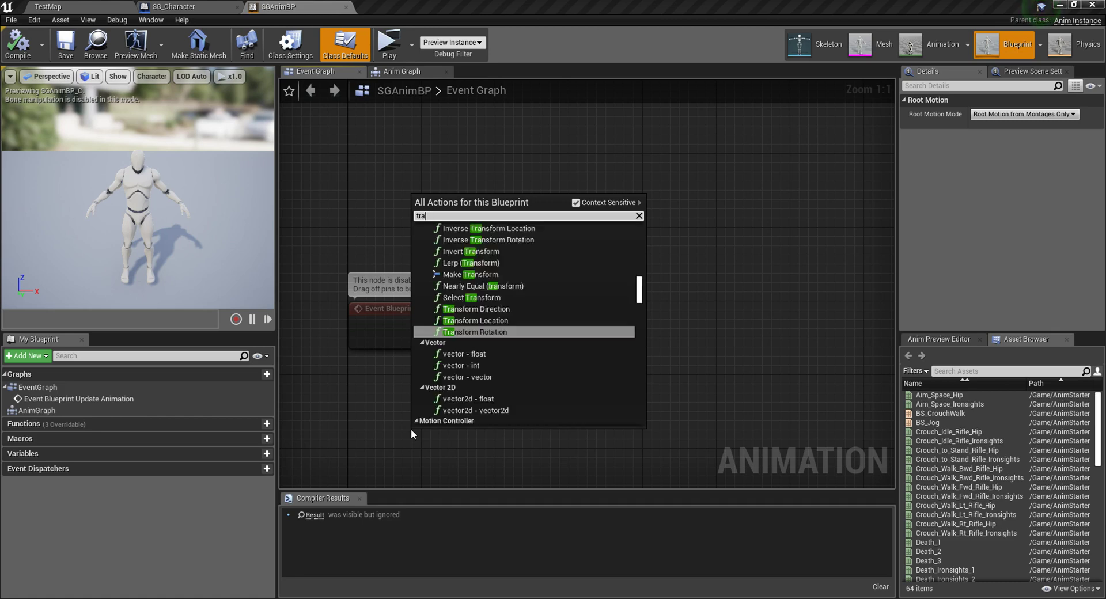
{"action": "type", "text": "y get paw"}
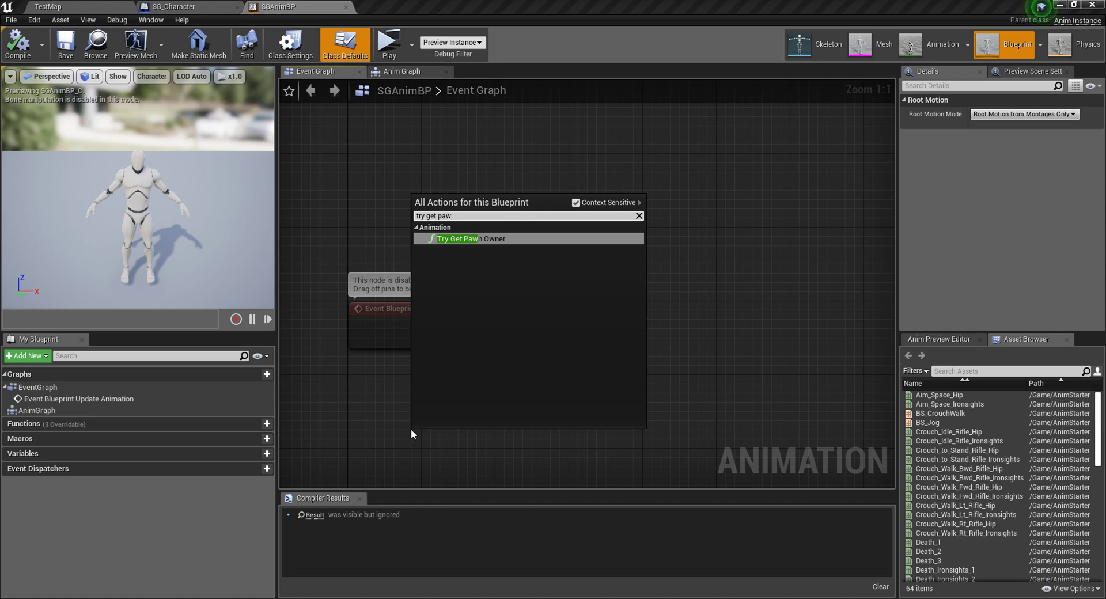
{"action": "key", "text": "Return"}
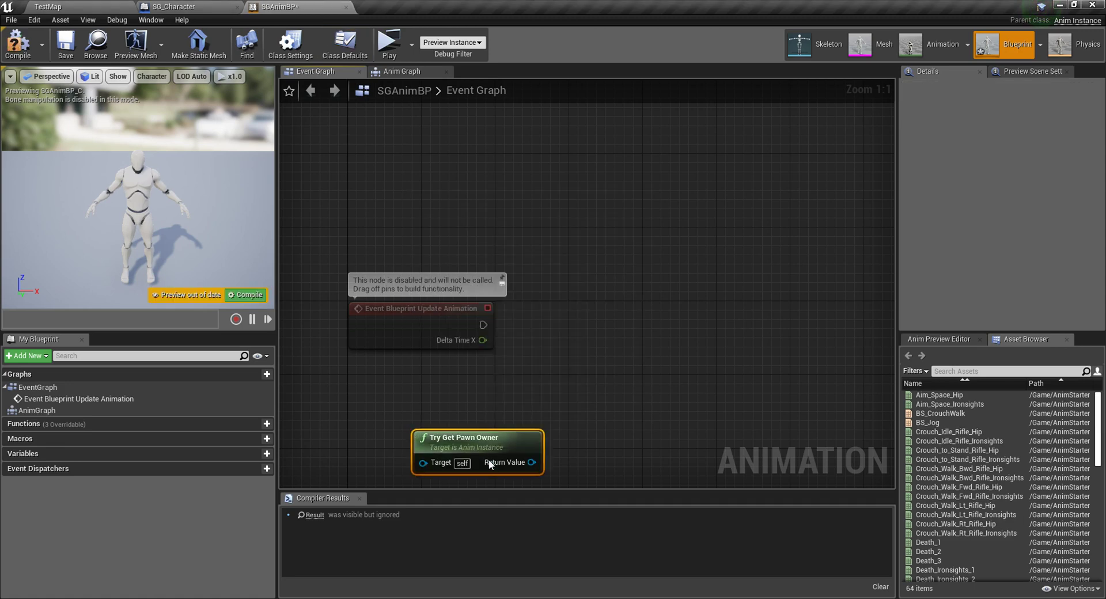
{"action": "left_click_drag", "start_coordinate": [496, 468], "coordinate": [536, 320]}
{"action": "left_click", "coordinate": [513, 416]}
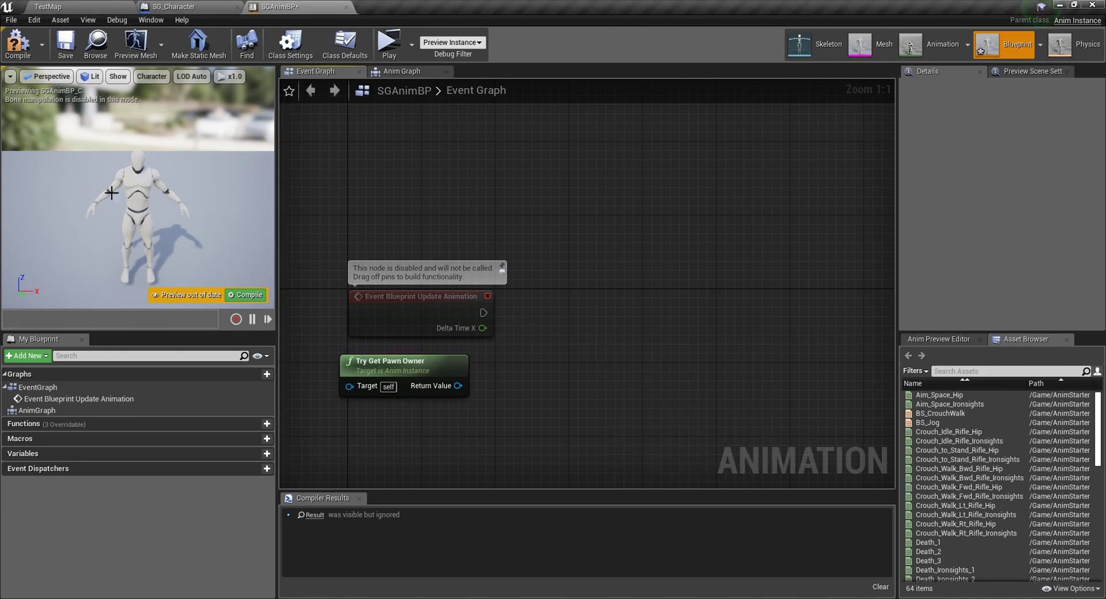
Add a Cast To SG_Character node from Try Get Pawn Owner's Return Value and connect it to the Event Blueprint Update Animation execution output.
{"action": "left_click_drag", "start_coordinate": [455, 395], "coordinate": [569, 344]}
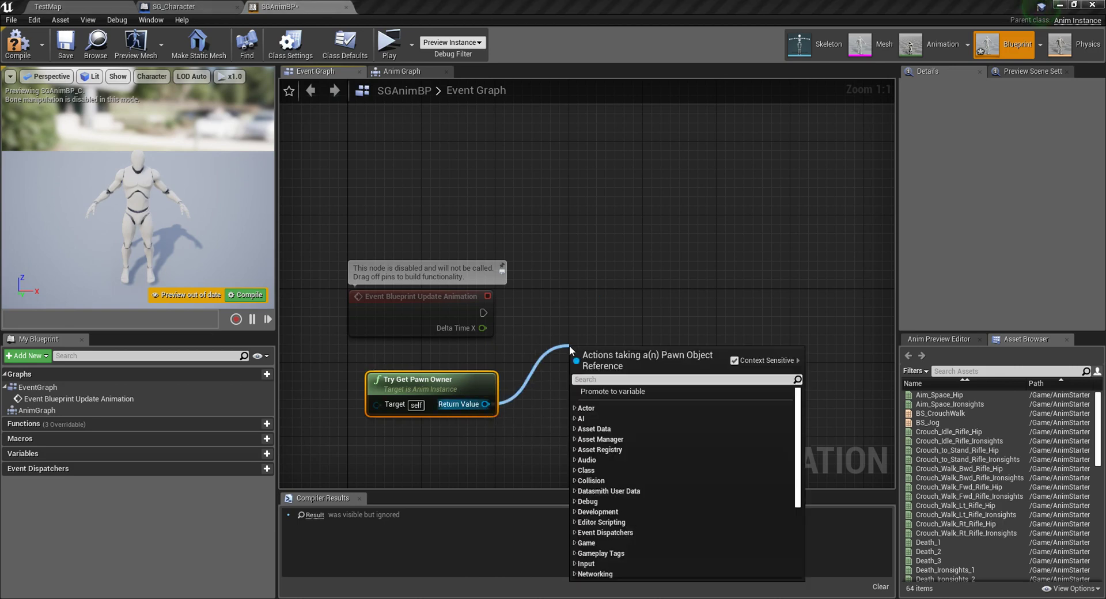
{"action": "type", "text": "cast"}
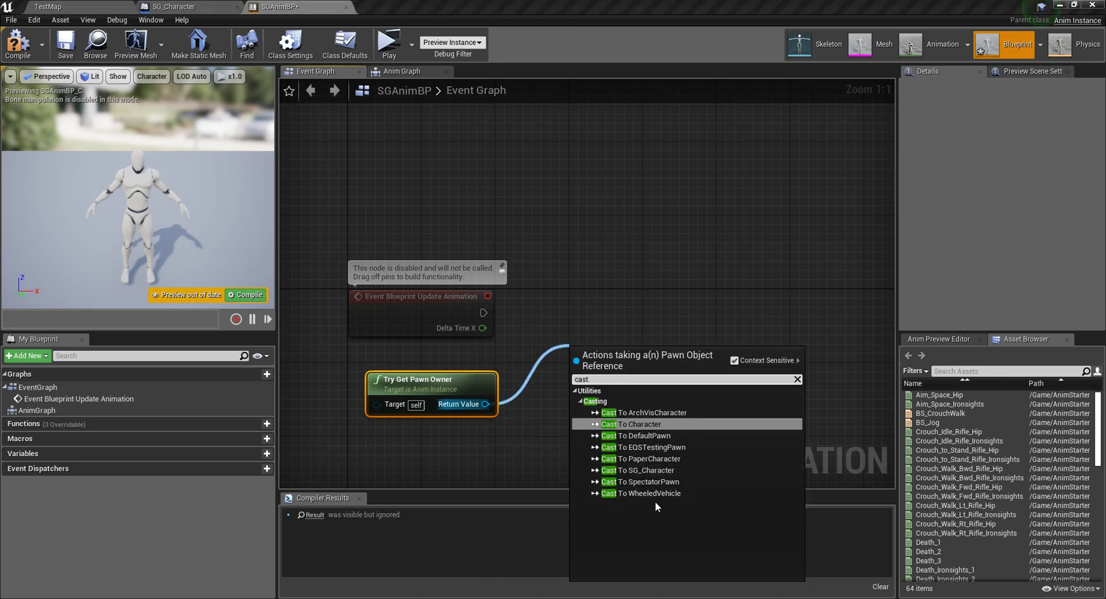
{"action": "left_click", "coordinate": [637, 471]}
{"action": "left_click_drag", "start_coordinate": [641, 369], "coordinate": [602, 299]}
{"action": "left_click_drag", "start_coordinate": [483, 313], "coordinate": [756, 323]}
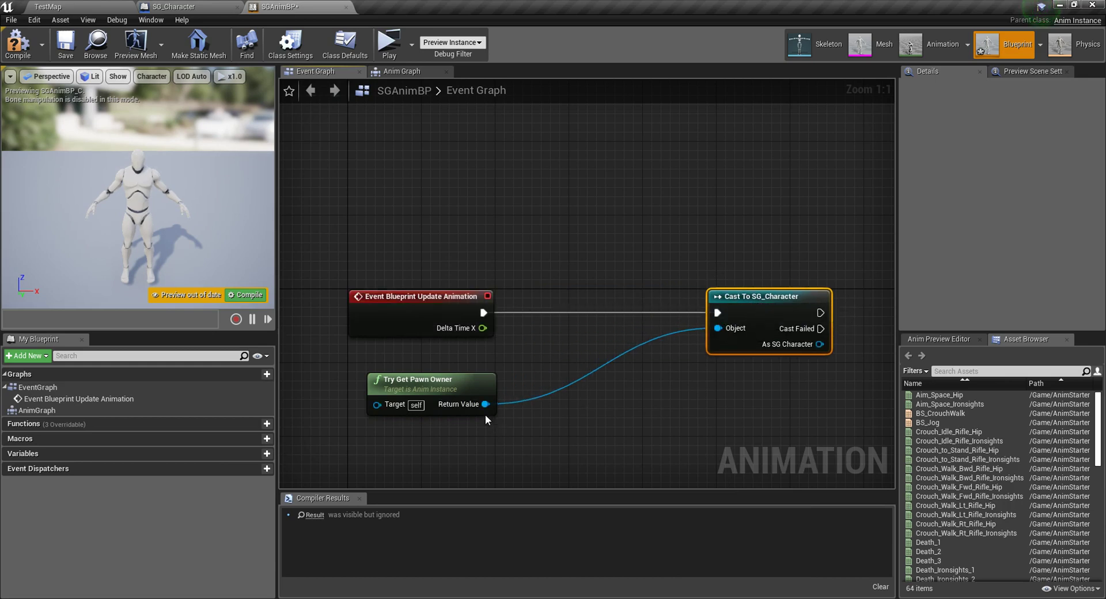
Add an IsValid check on Try Get Pawn Owner's Return Value and connect its Exec input to Event Blueprint Update Animation.
{"action": "left_click_drag", "start_coordinate": [479, 399], "coordinate": [571, 336]}
{"action": "type", "text": "isa"}
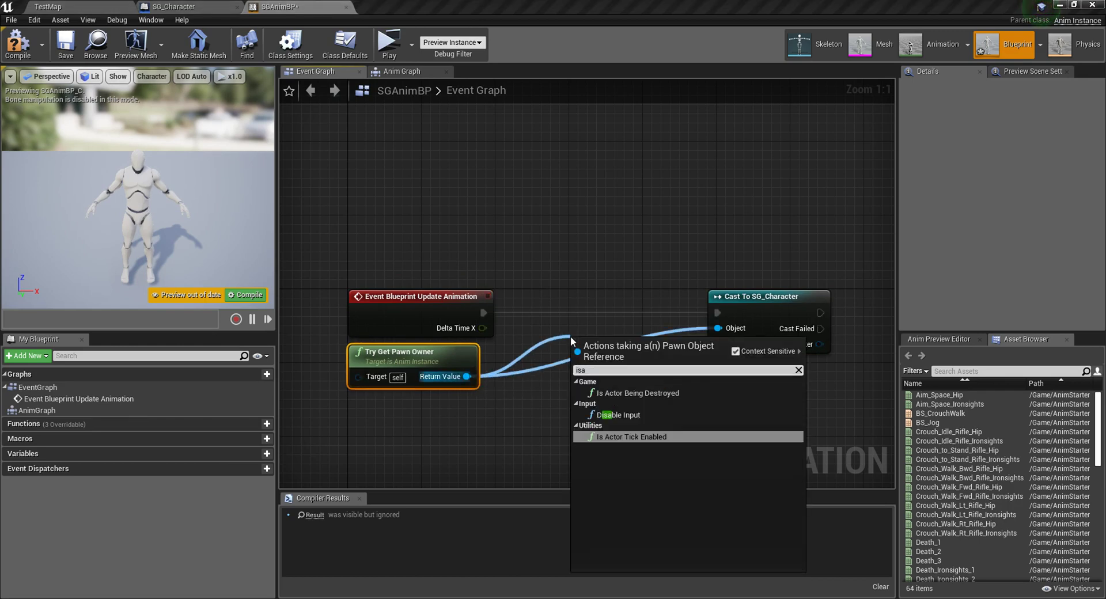
{"action": "key", "text": "BackSpace"}
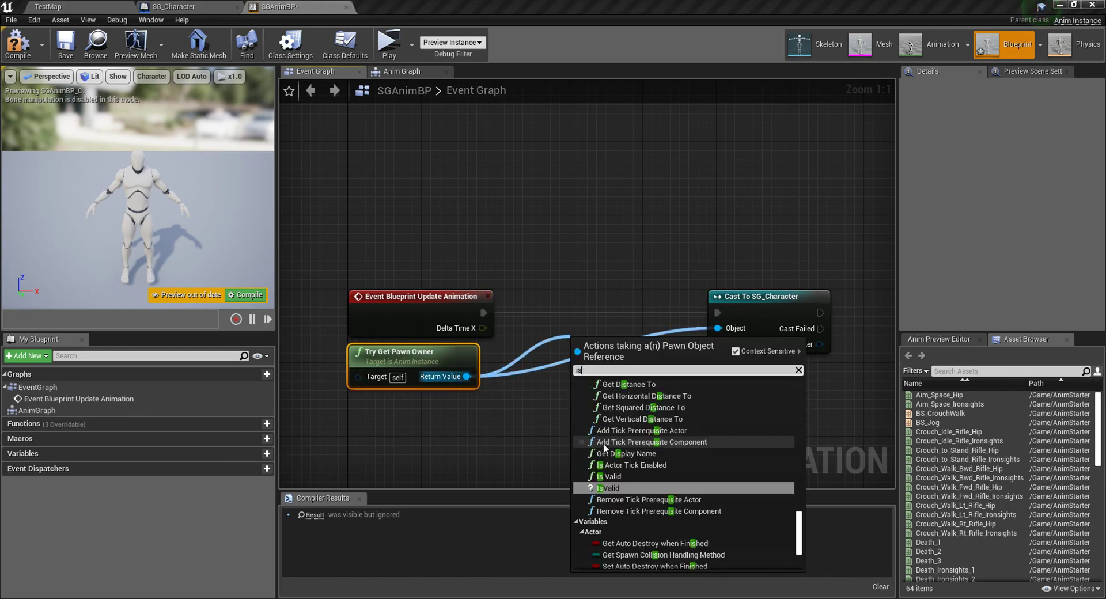
{"action": "type", "text": "valid"}
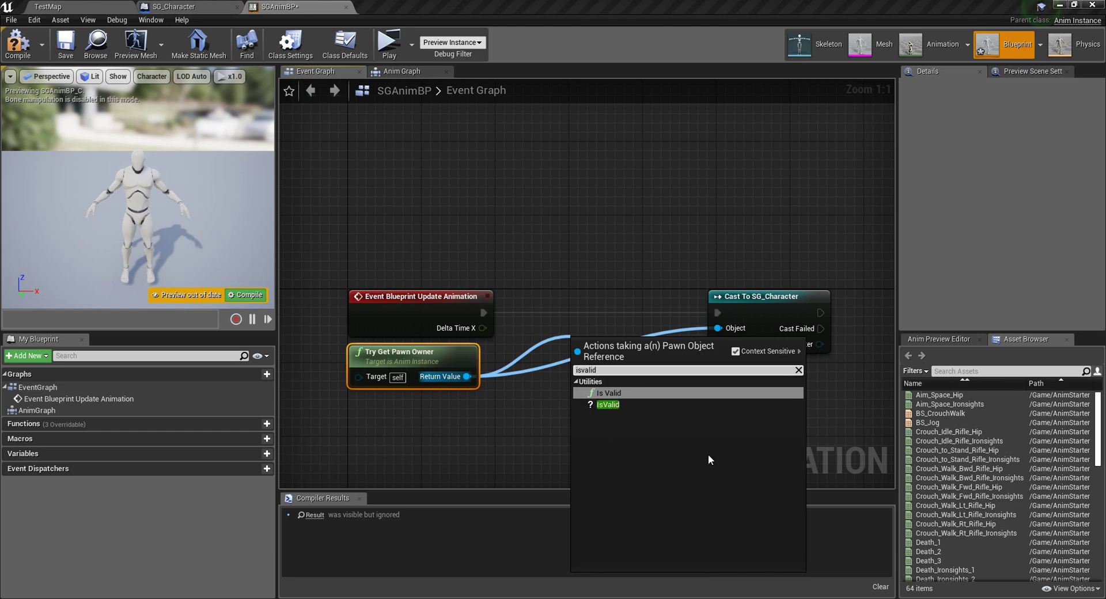
{"action": "left_click", "coordinate": [605, 404]}
{"action": "left_click_drag", "start_coordinate": [578, 316], "coordinate": [572, 303]}
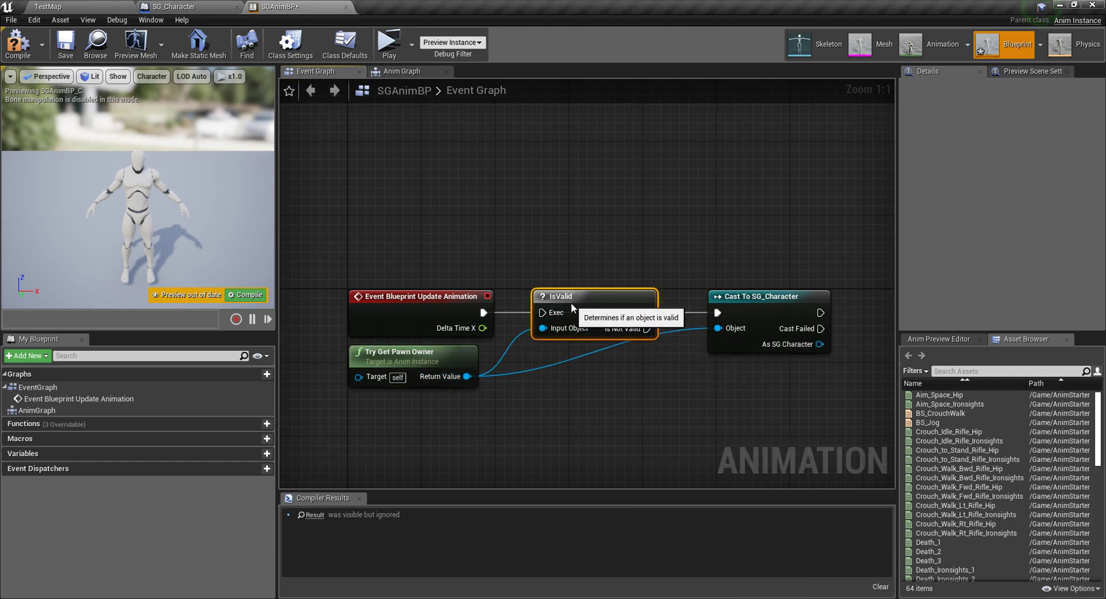
{"action": "left_click_drag", "start_coordinate": [483, 313], "coordinate": [544, 313]}
{"action": "mouse_move", "coordinate": [388, 319]}
{"action": "left_mouse_down"}
{"action": "mouse_move", "coordinate": [369, 277]}
{"action": "mouse_move", "coordinate": [378, 323]}
{"action": "left_mouse_up"}
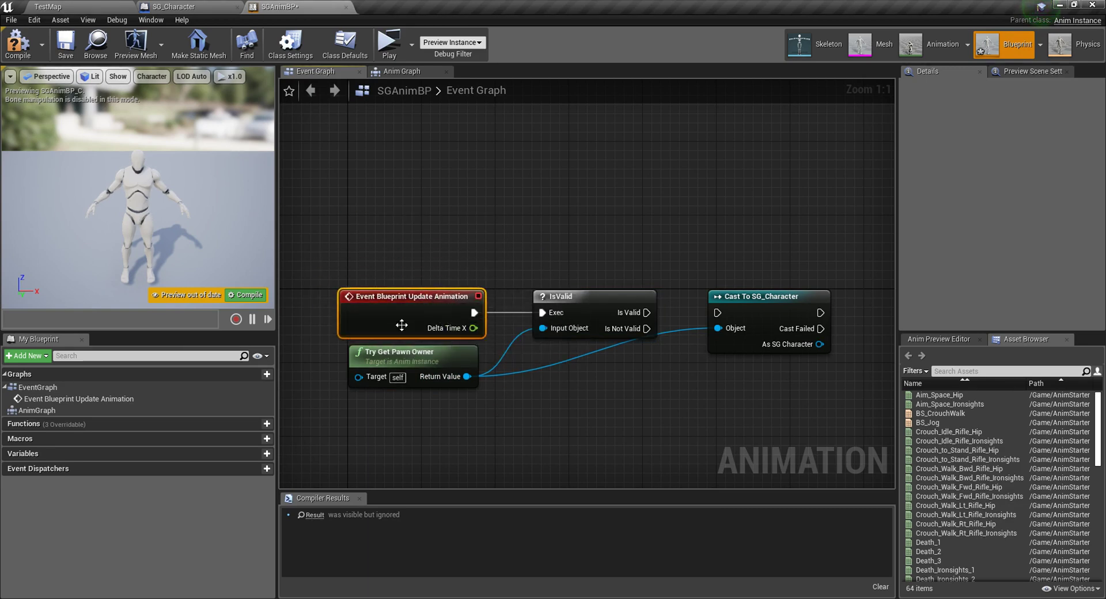
Compile and save SGAnimBP, and connect IsValid's Is Valid output to the Cast To SG_Character execution input.
{"action": "left_click_drag", "start_coordinate": [347, 261], "coordinate": [697, 373]}
{"action": "left_click", "coordinate": [18, 43]}
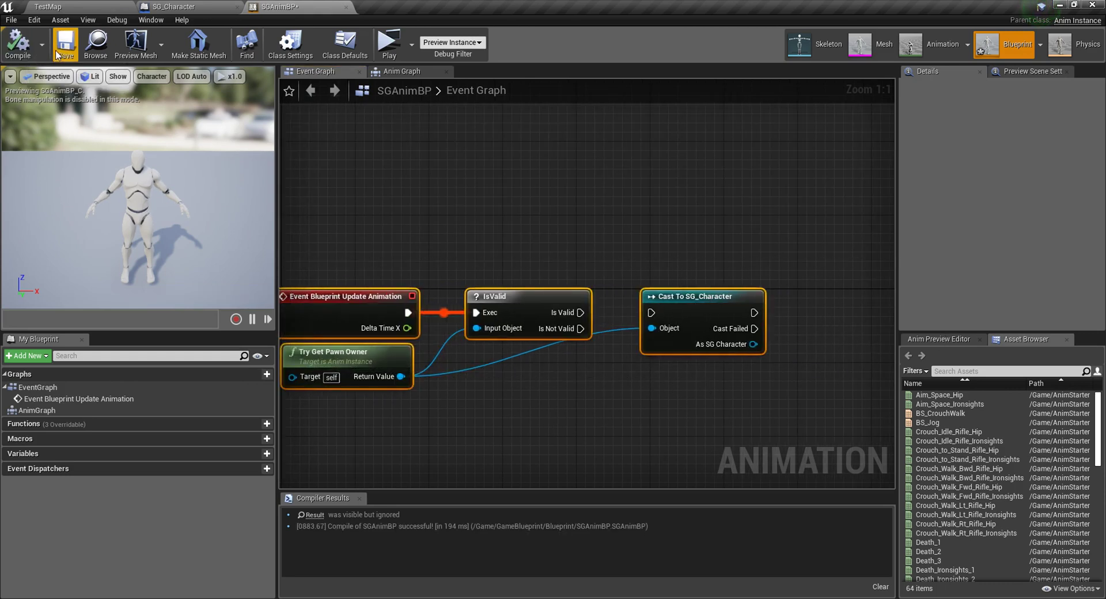
{"action": "left_click", "coordinate": [65, 43]}
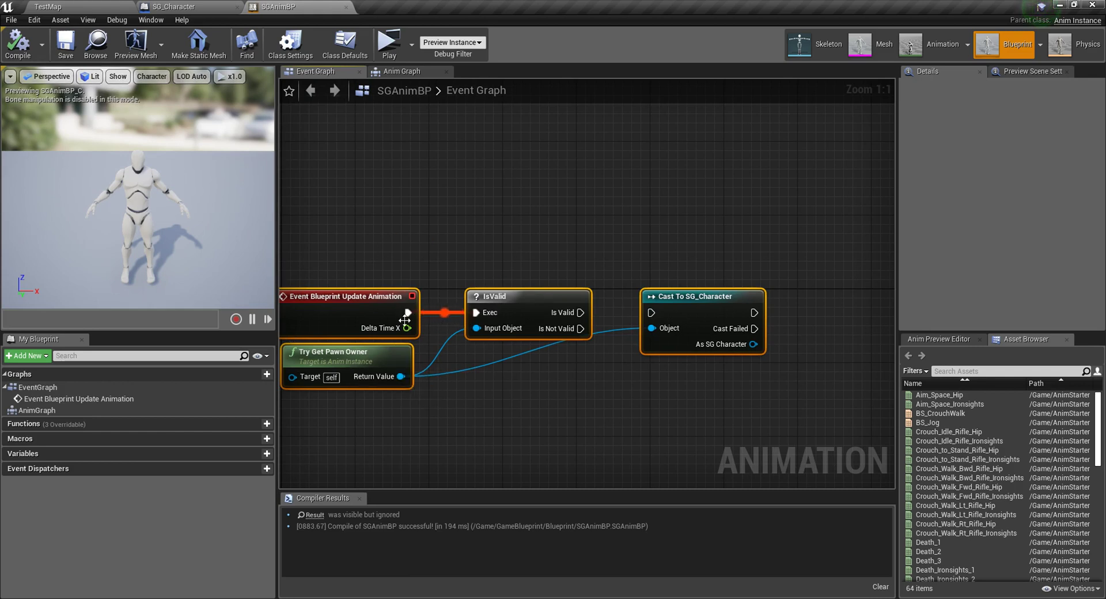
{"action": "left_click", "coordinate": [521, 200]}
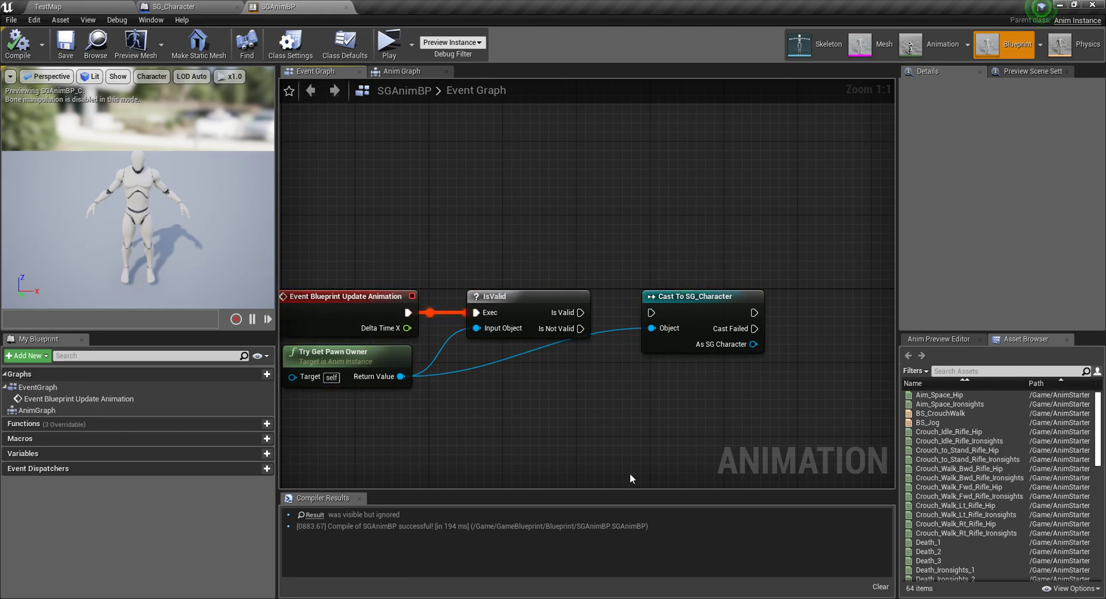
{"action": "left_click", "coordinate": [366, 361]}
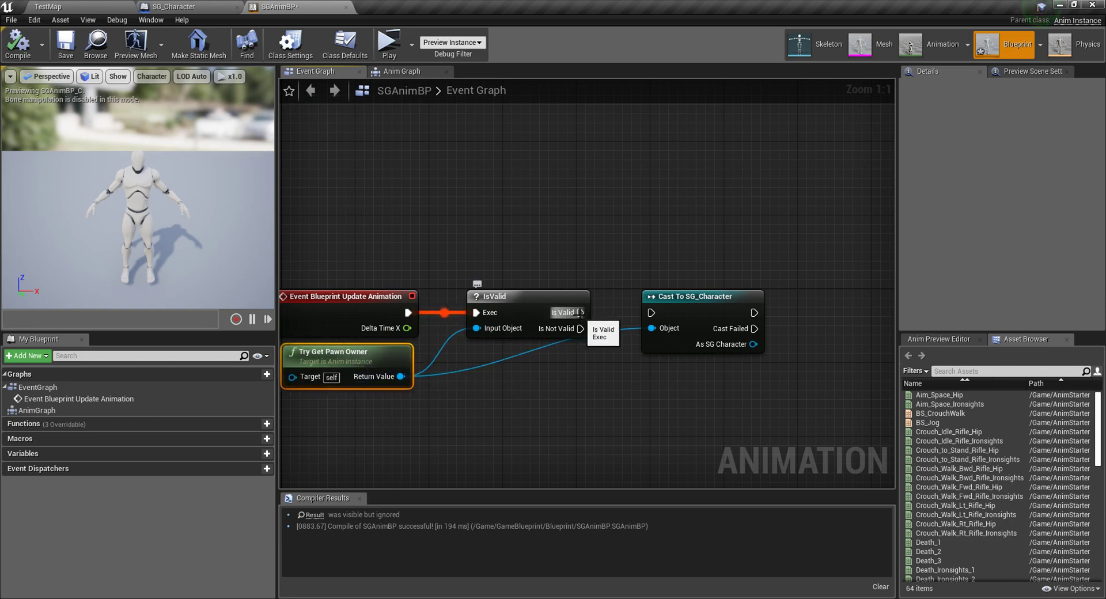
{"action": "left_click_drag", "start_coordinate": [580, 312], "coordinate": [657, 312]}
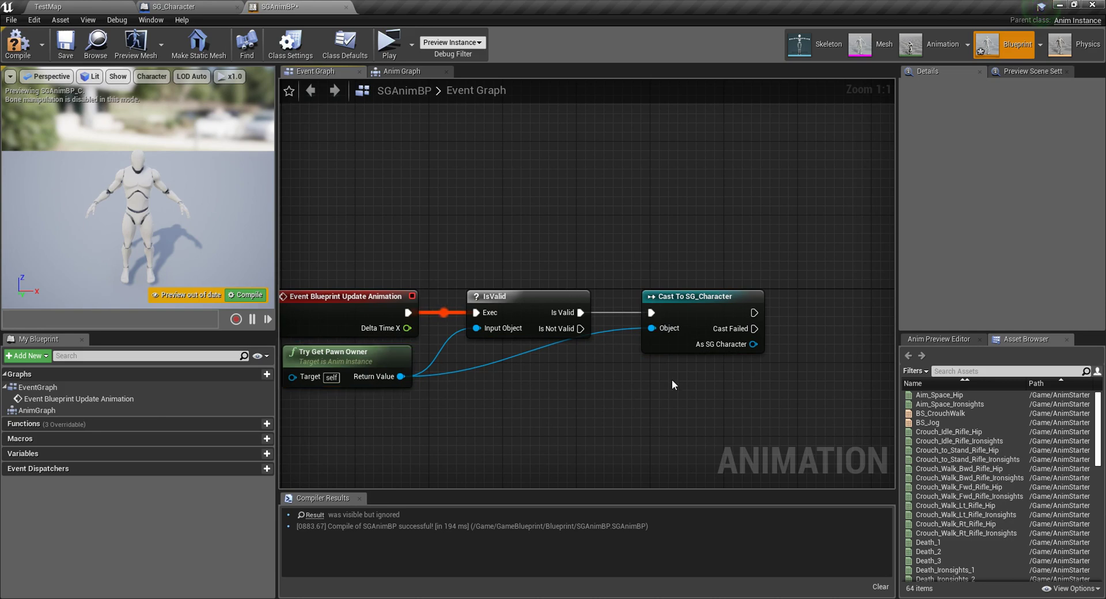
Promote the cast's As SG Character output to a variable named SGRef and place its SET node beside the cast.
{"action": "right_click_drag", "start_coordinate": [749, 393], "coordinate": [541, 442]}
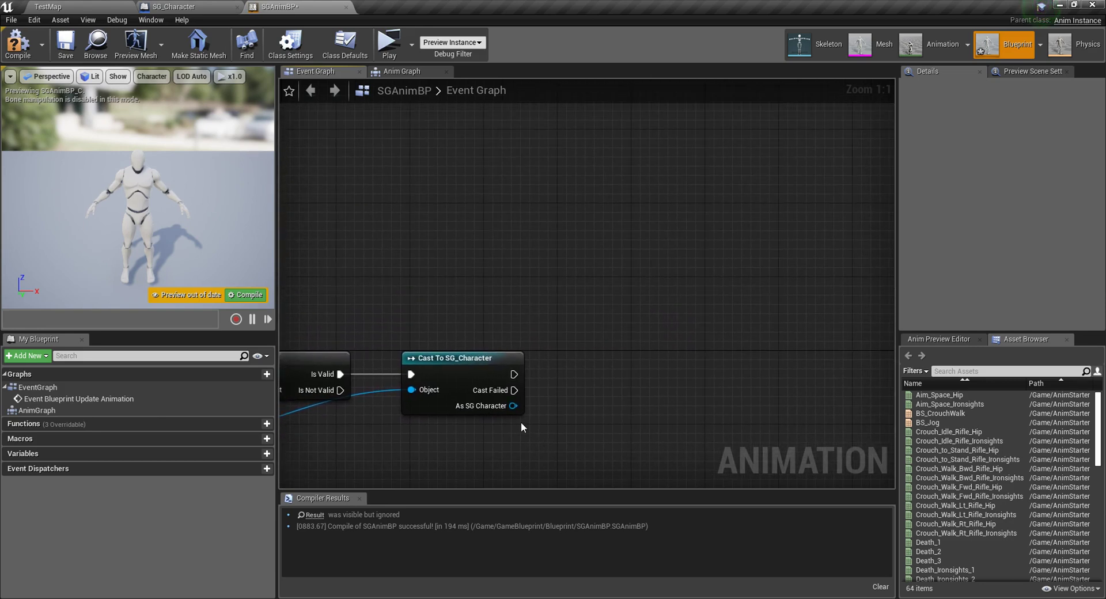
{"action": "left_click_drag", "start_coordinate": [513, 406], "coordinate": [577, 374]}
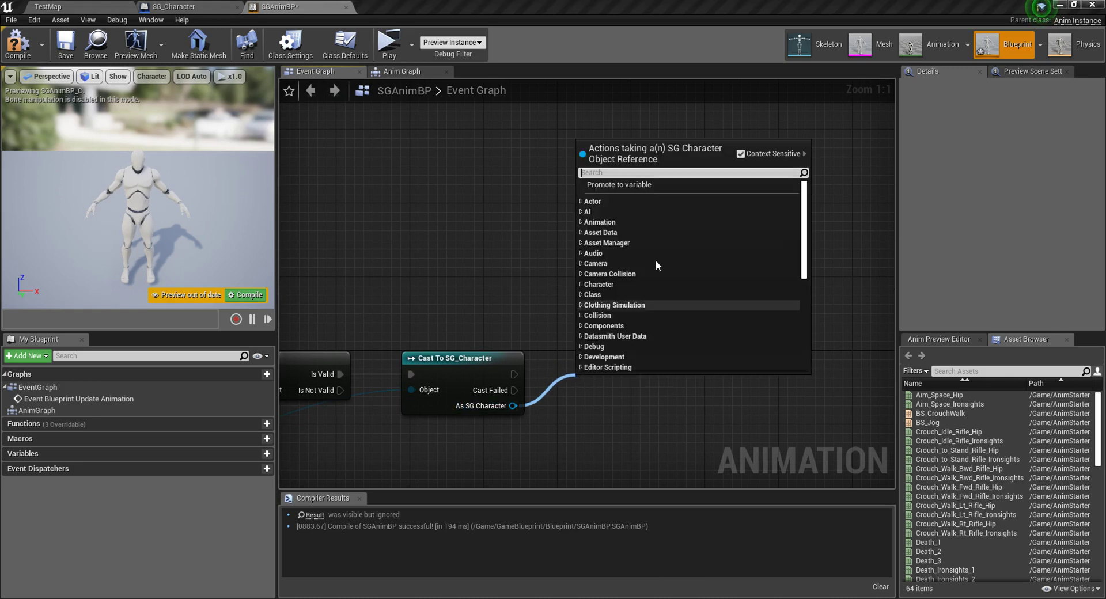
{"action": "left_click", "coordinate": [611, 187]}
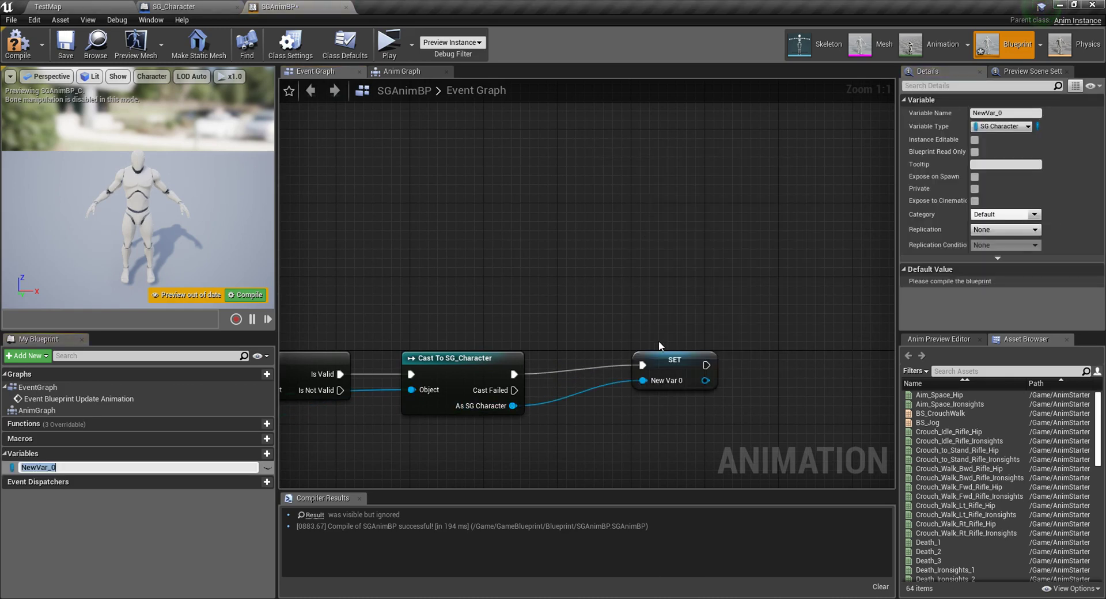
{"action": "type", "text": "S"}
{"action": "key", "text": "BackSpace"}
{"action": "type", "text": "GRef"}
{"action": "key", "text": "Return"}
{"action": "left_click_drag", "start_coordinate": [674, 375], "coordinate": [580, 383]}
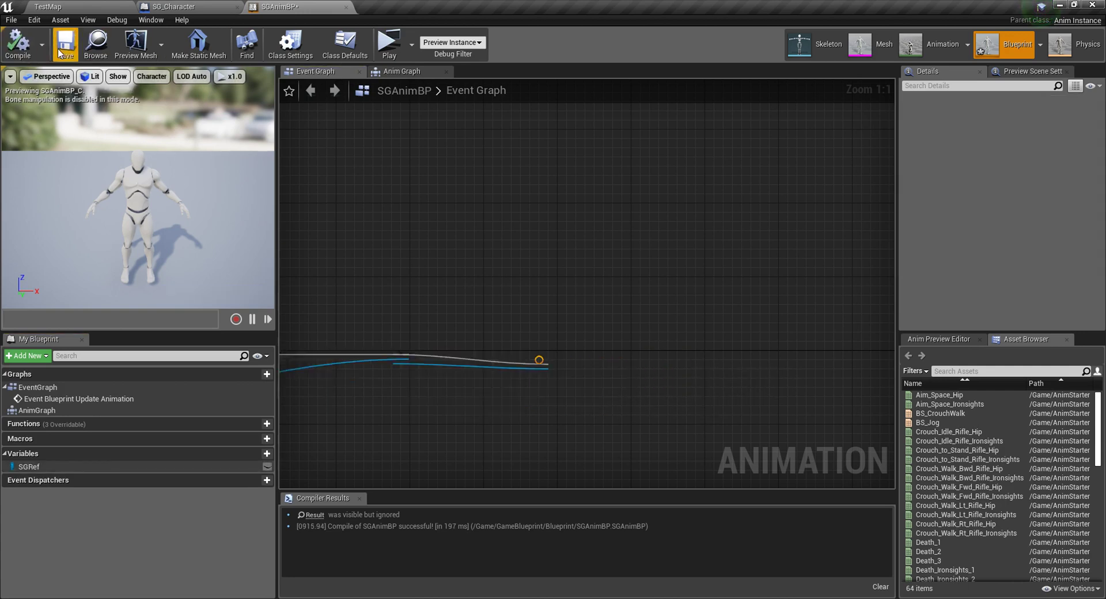
Compile SGAnimBP and line up the SET SGRef node close beside the Cast To SG_Character node.
{"action": "left_click", "coordinate": [26, 53]}
{"action": "left_click_drag", "start_coordinate": [603, 374], "coordinate": [579, 353]}
{"action": "left_click", "coordinate": [578, 296]}
{"action": "scroll", "coordinate": [551, 327], "scroll_direction": "down", "scroll_amount": 4}
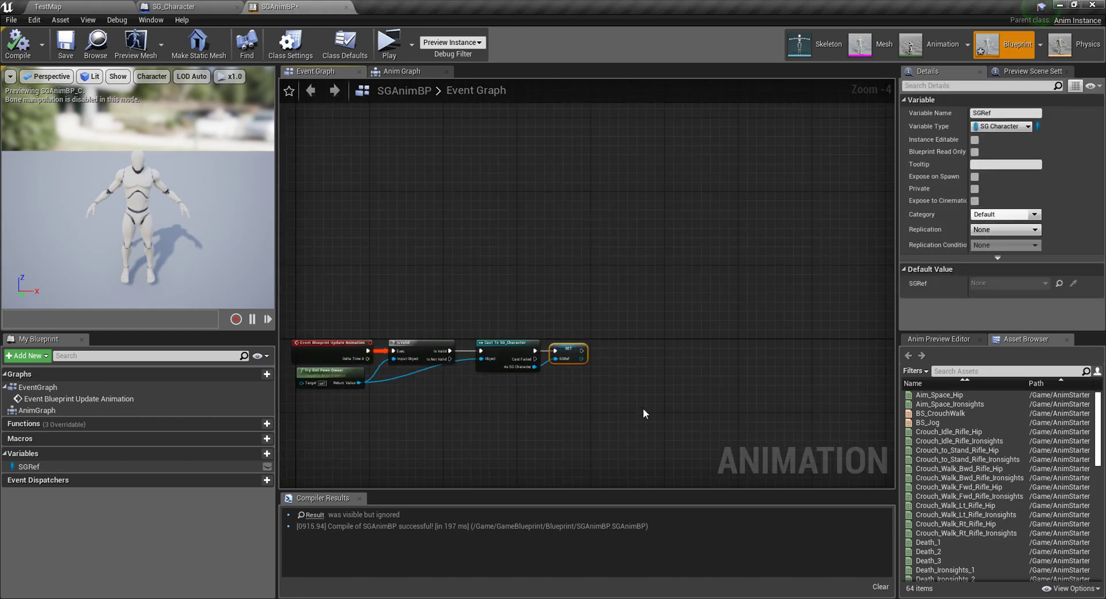
Open the Anim Graph and widen the graph area around the Final Animation Pose node.
{"action": "left_click", "coordinate": [402, 71]}
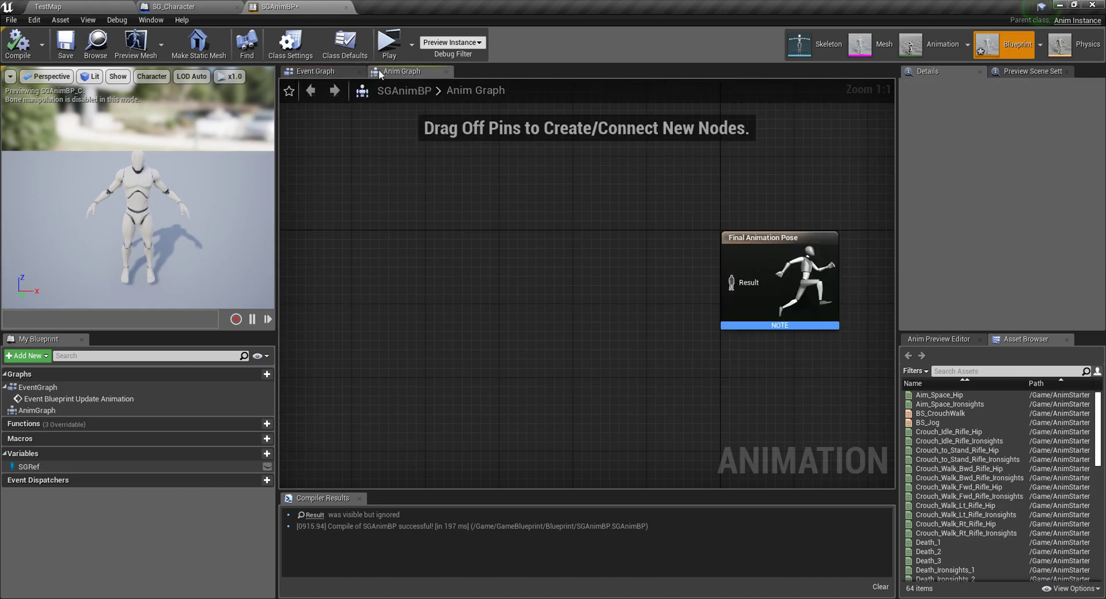
{"action": "left_click_drag", "start_coordinate": [897, 401], "coordinate": [971, 404]}
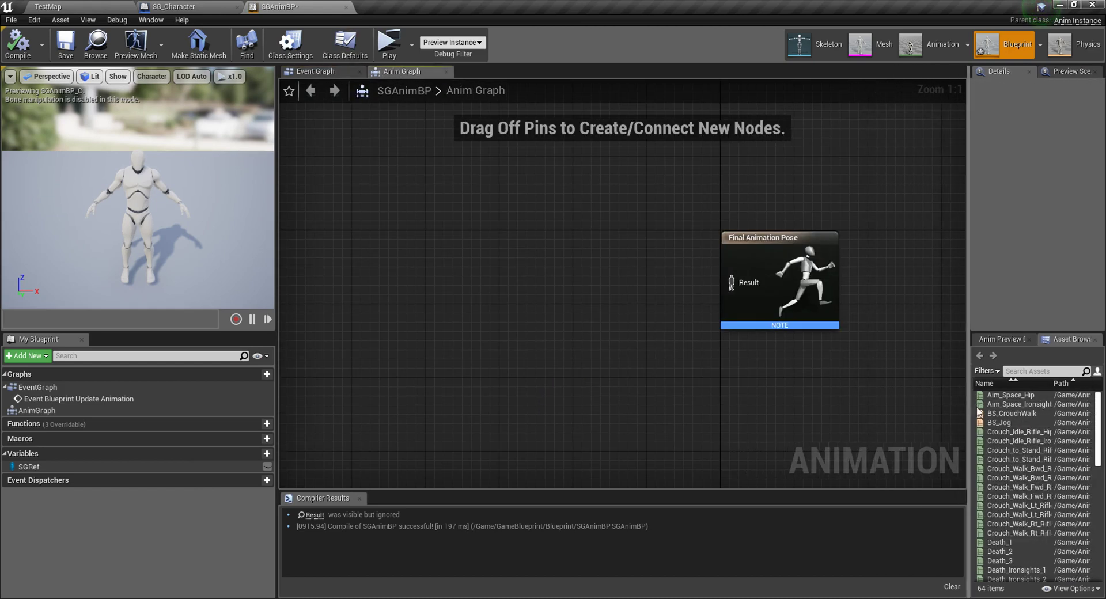
{"action": "mouse_move", "coordinate": [730, 282]}
{"action": "left_mouse_down"}
{"action": "mouse_move", "coordinate": [664, 279]}
{"action": "mouse_move", "coordinate": [719, 254]}
{"action": "mouse_move", "coordinate": [720, 275]}
{"action": "left_mouse_up"}
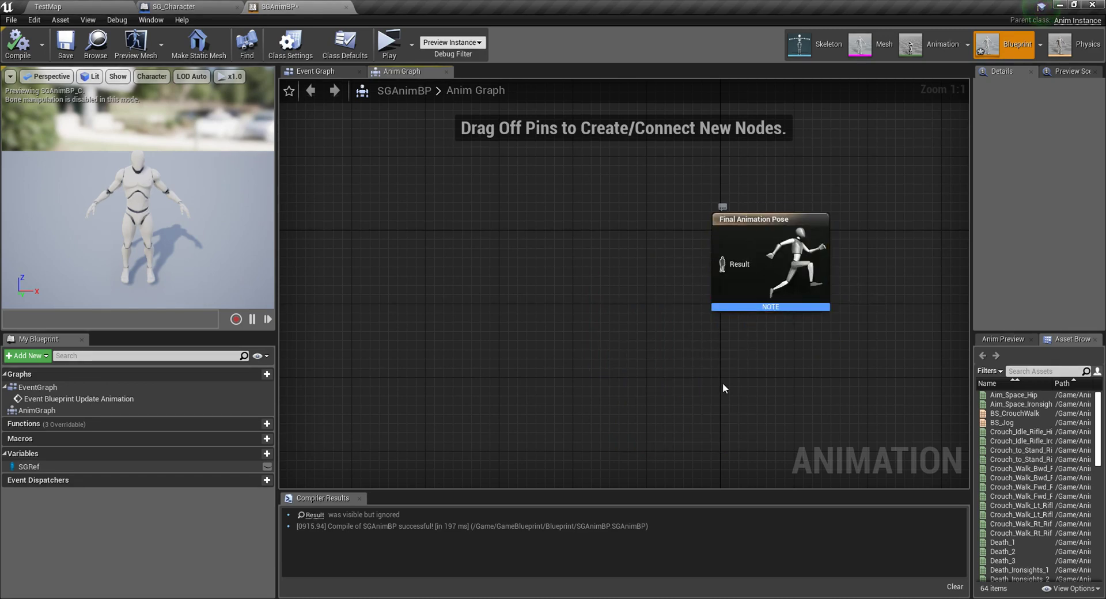
{"action": "mouse_move", "coordinate": [723, 399]}
{"action": "right_mouse_down"}
{"action": "mouse_move", "coordinate": [703, 359]}
{"action": "mouse_move", "coordinate": [714, 419]}
{"action": "right_mouse_up"}
{"action": "right_click_drag", "start_coordinate": [576, 431], "coordinate": [583, 340]}
{"action": "right_click_drag", "start_coordinate": [662, 309], "coordinate": [657, 370]}
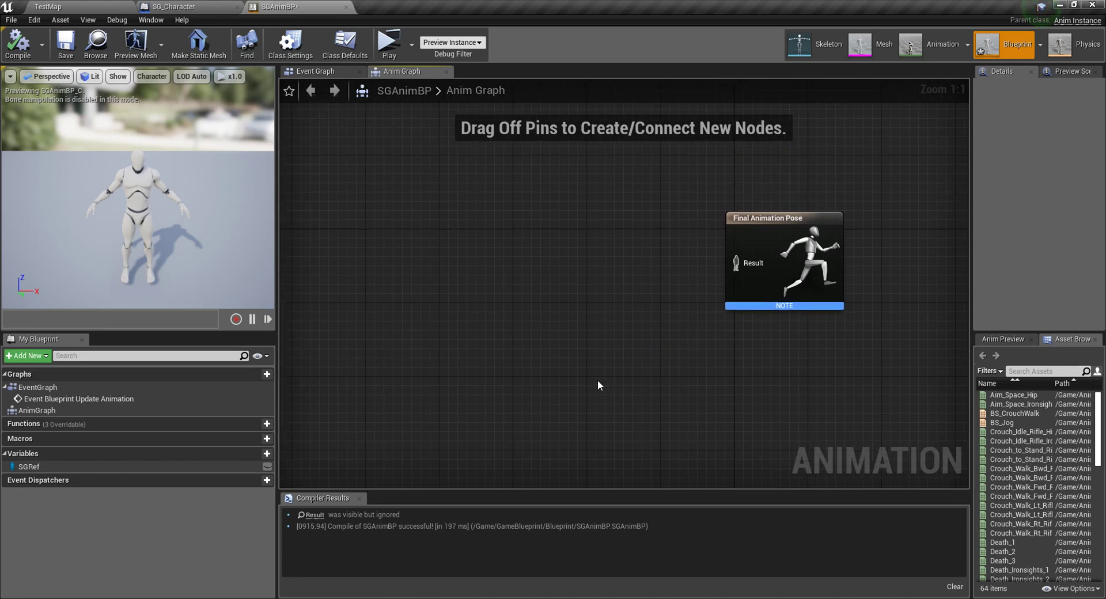
Add a new state machine to the Anim Graph below the Final Animation Pose node.
{"action": "scroll", "coordinate": [588, 372], "scroll_direction": "down", "scroll_amount": 2}
{"action": "right_click", "coordinate": [566, 374]}
{"action": "type", "text": "state"}
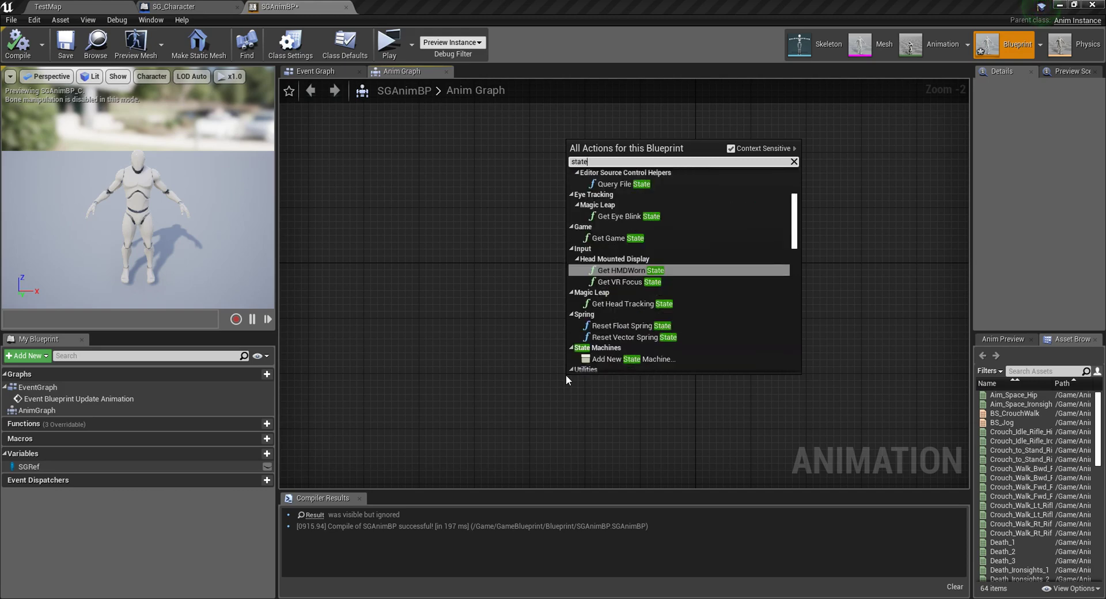
{"action": "type", "text": " ,a"}
{"action": "key", "text": "BackSpace"}
{"action": "key", "text": "BackSpace"}
{"action": "key", "text": "BackSpace"}
{"action": "type", "text": "mac"}
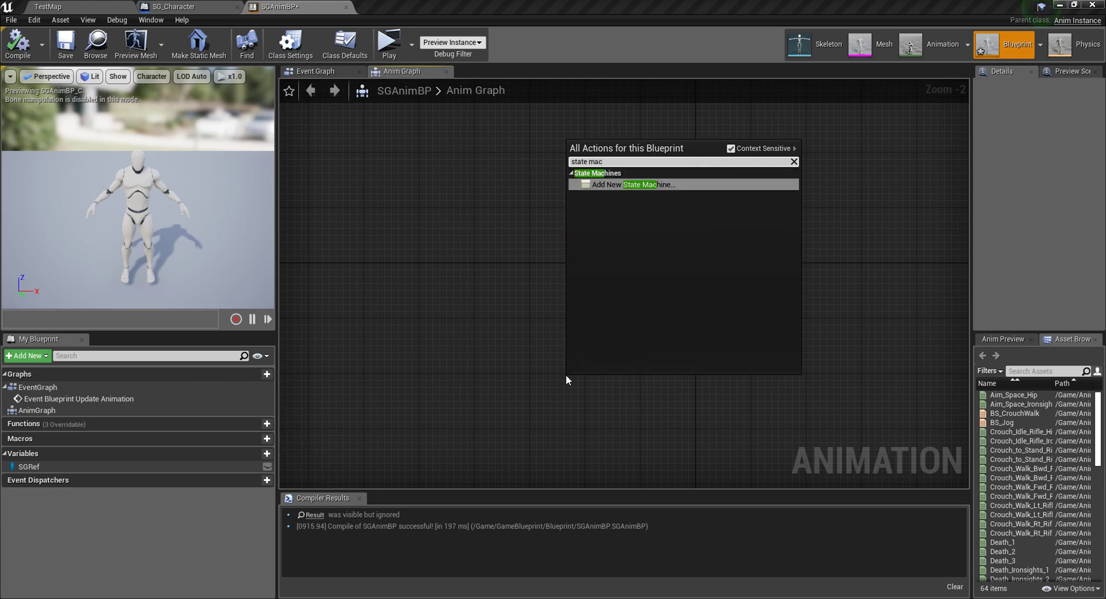
{"action": "left_click", "coordinate": [653, 185]}
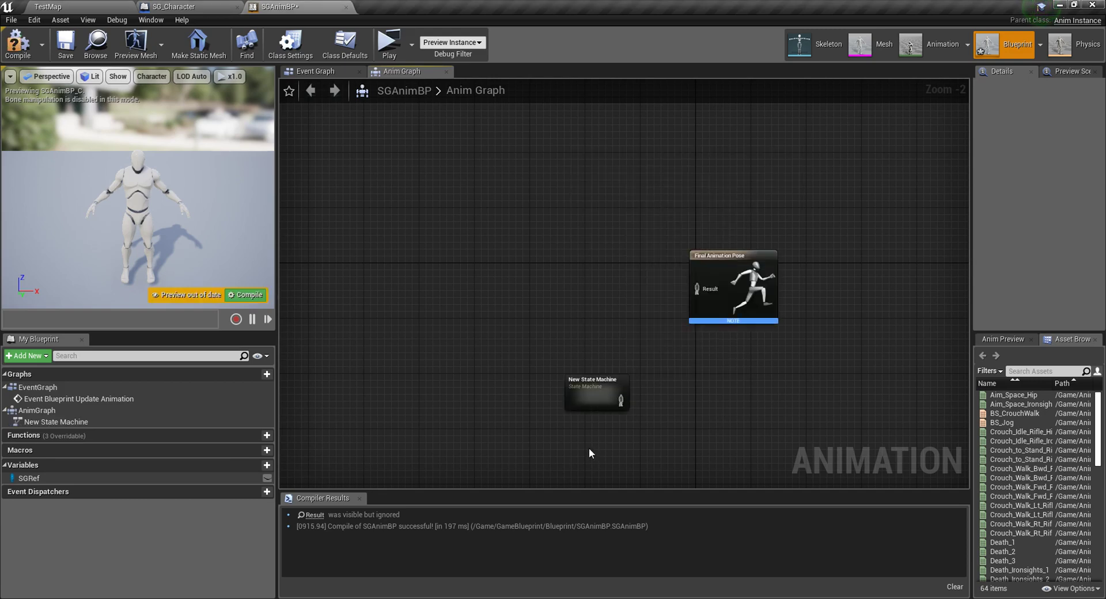
Rename the new state machine Locomotion and move it farther away from the Final Animation Pose node.
{"action": "scroll", "coordinate": [588, 438], "scroll_direction": "up", "scroll_amount": 2}
{"action": "left_click", "coordinate": [586, 370]}
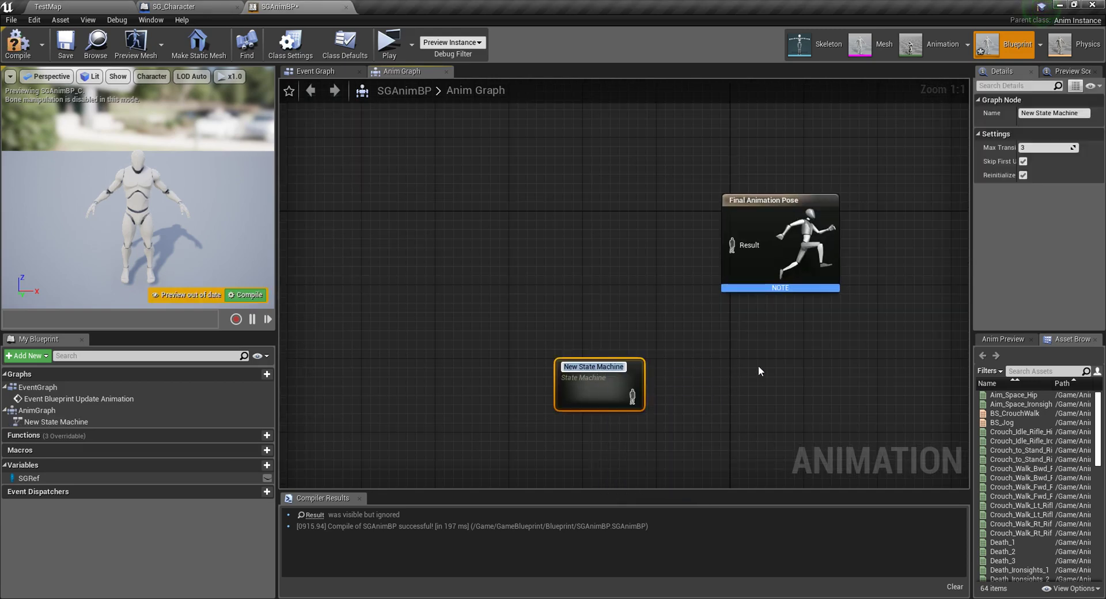
{"action": "key", "text": "F2"}
{"action": "type", "text": "Loc"}
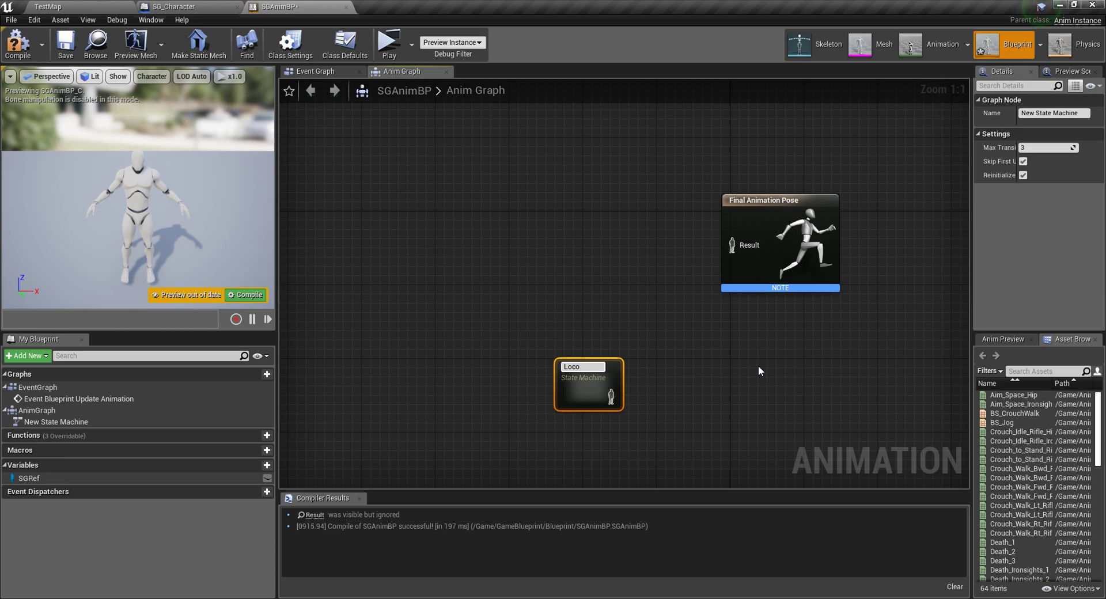
{"action": "type", "text": "omotion"}
{"action": "key", "text": "Return"}
{"action": "right_click_drag", "start_coordinate": [700, 402], "coordinate": [666, 236]}
{"action": "left_click_drag", "start_coordinate": [538, 187], "coordinate": [419, 420]}
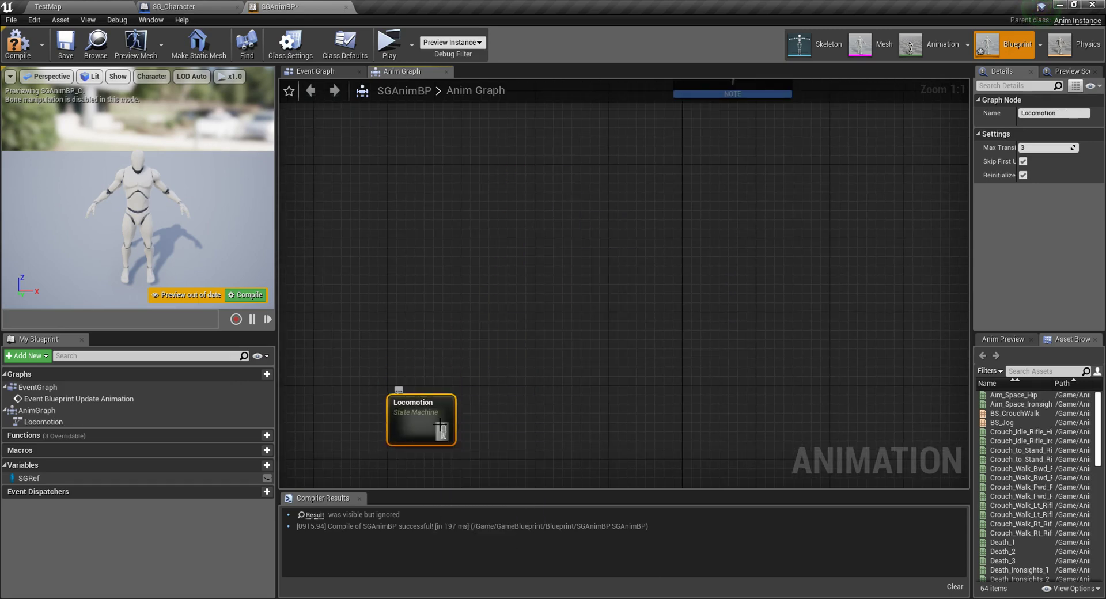
Open the Locomotion state machine's graph, and compile and save SGAnimBP.
{"action": "double_click", "coordinate": [420, 419]}
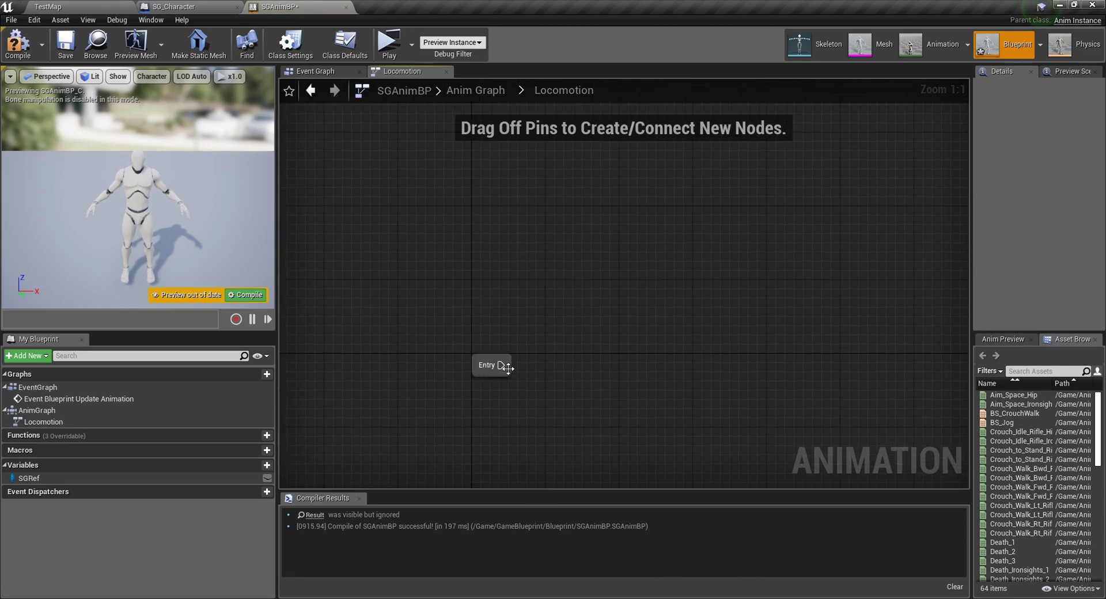
{"action": "left_click", "coordinate": [17, 43]}
{"action": "left_click", "coordinate": [64, 53]}
{"action": "scroll", "coordinate": [1063, 533], "scroll_direction": "down", "scroll_amount": 8}
{"action": "scroll", "coordinate": [1065, 532], "scroll_direction": "down", "scroll_amount": 5}
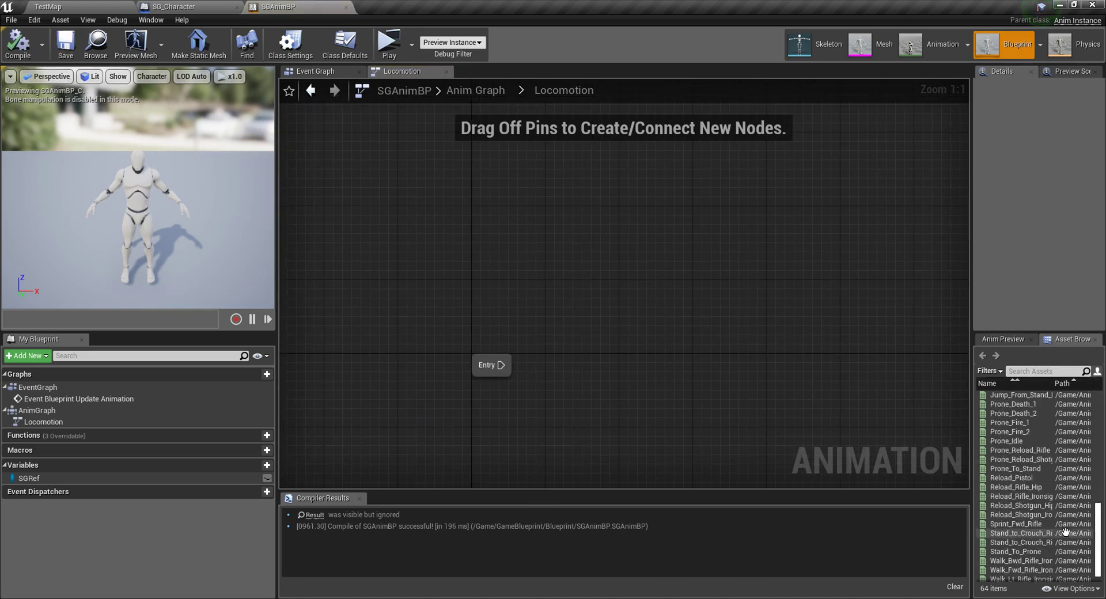
{"action": "scroll", "coordinate": [1065, 532], "scroll_direction": "up", "scroll_amount": 14}
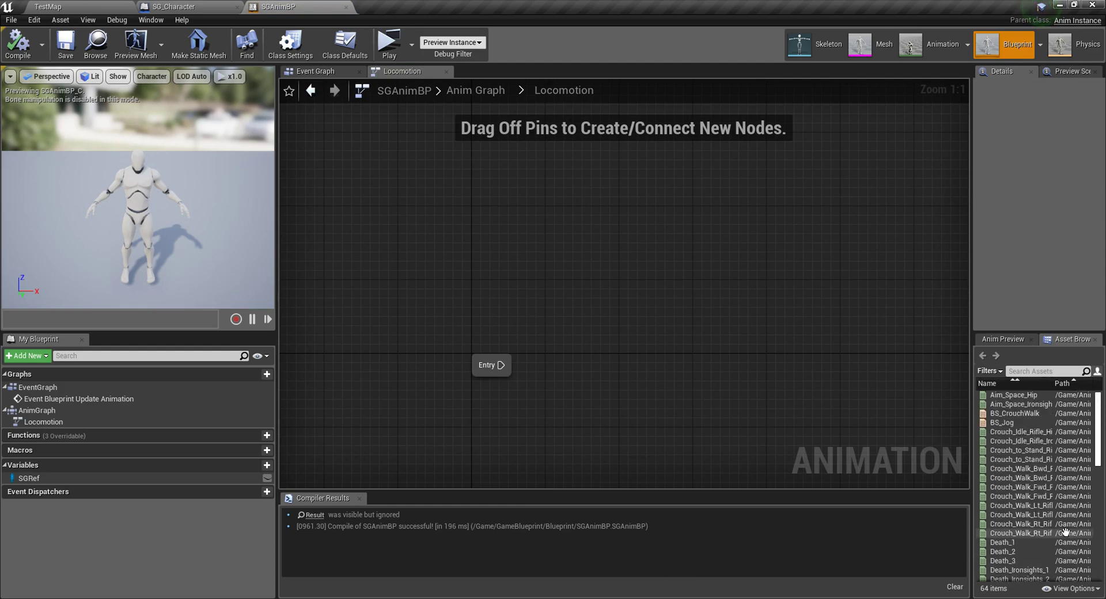
Create a Blend Space 1D based on SK_Skeleton in the project's Blueprint folder.
{"action": "left_click", "coordinate": [65, 8]}
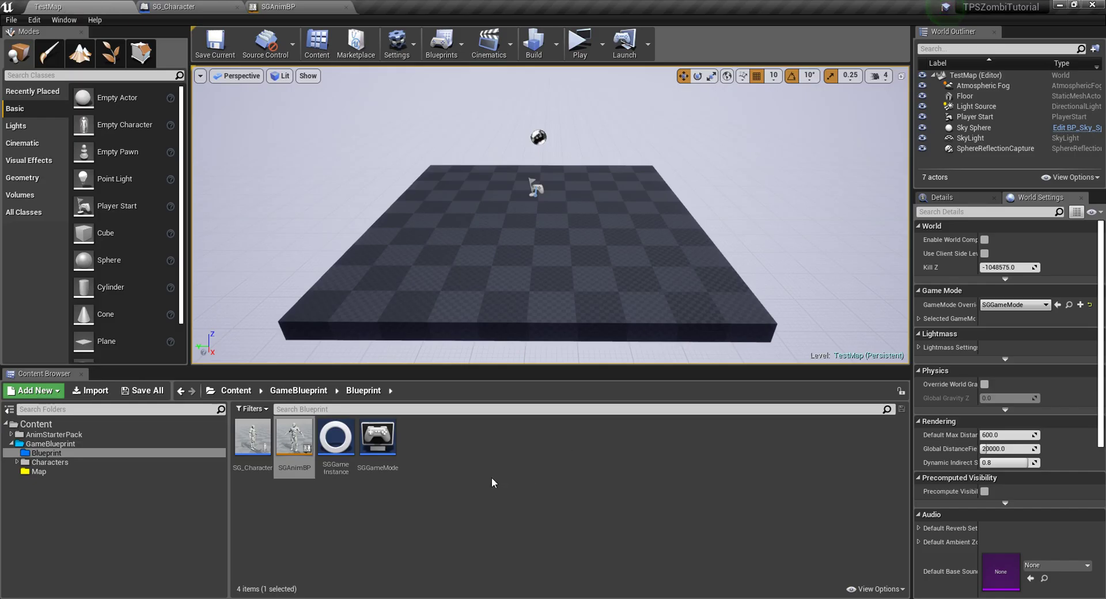
{"action": "left_click", "coordinate": [387, 501]}
{"action": "right_click", "coordinate": [436, 467]}
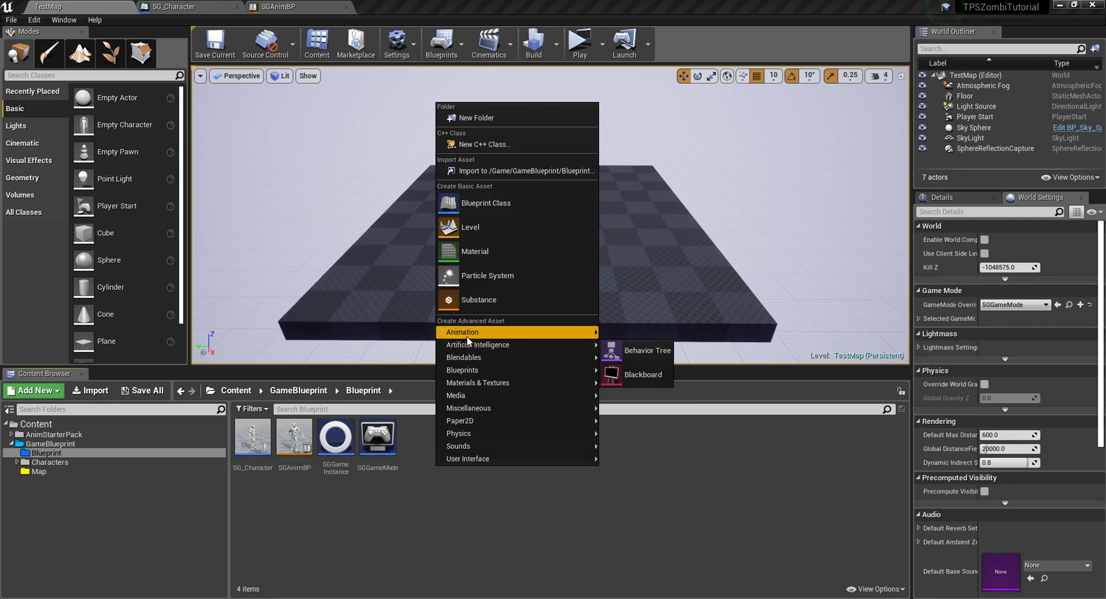
{"action": "mouse_move", "coordinate": [467, 334]}
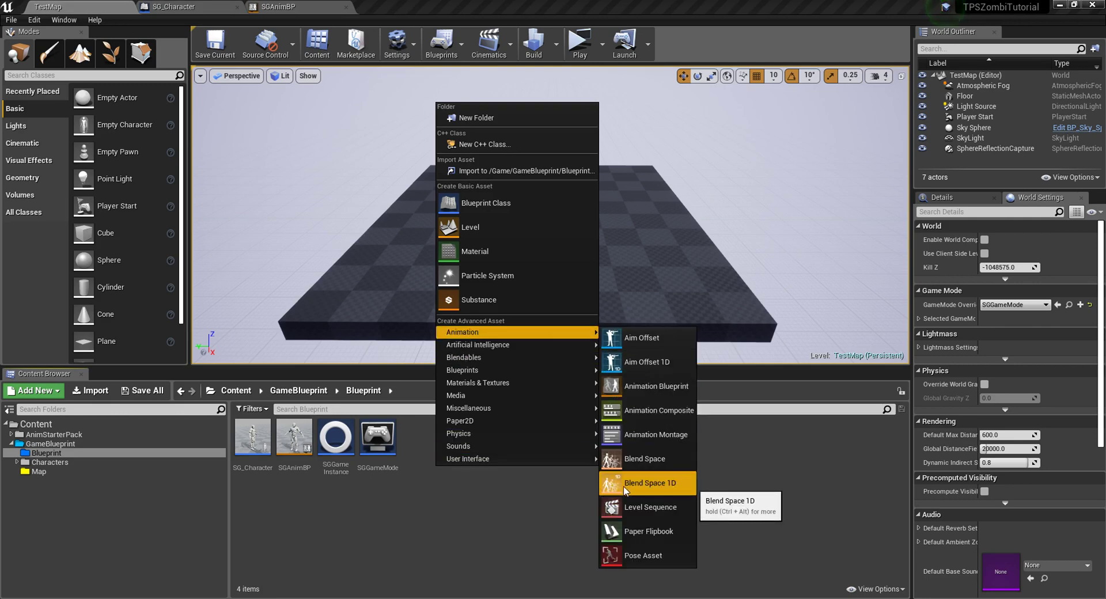
{"action": "left_click", "coordinate": [675, 489]}
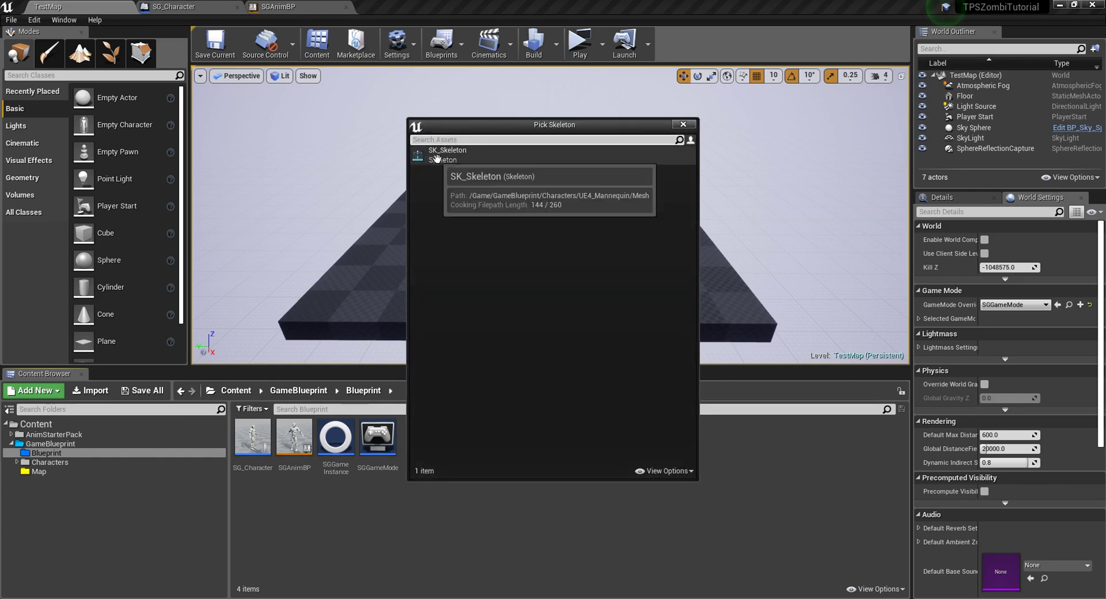
{"action": "left_click", "coordinate": [456, 156]}
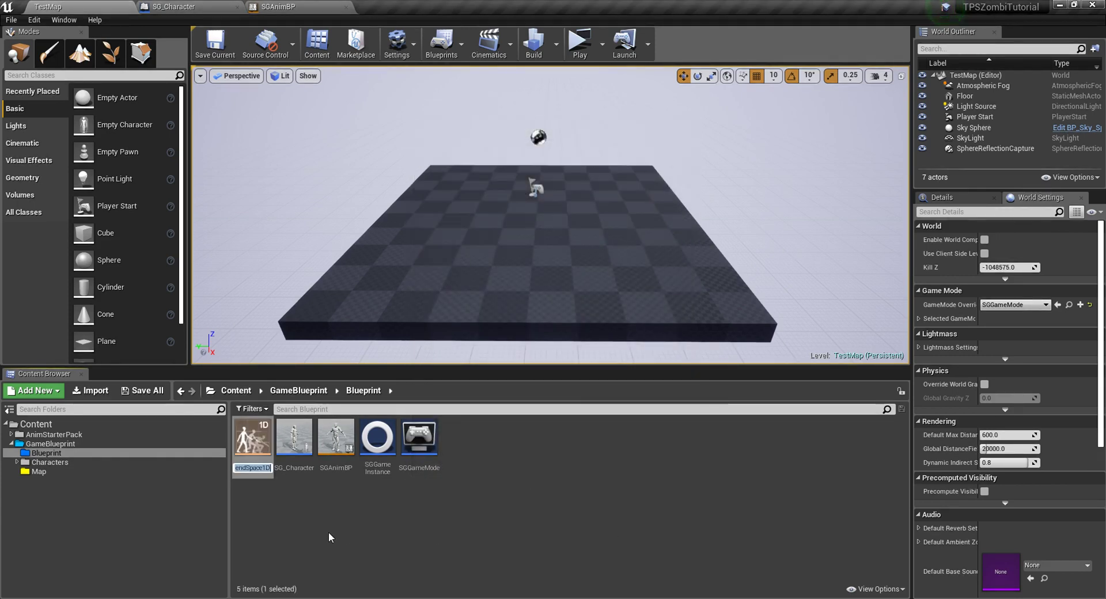
Name the new blend space Idle_Walk_Run.
{"action": "key", "text": "BackSpace"}
{"action": "type", "text": "Id"}
{"action": "type", "text": "le"}
{"action": "type", "text": "_Wa"}
{"action": "type", "text": "lk"}
{"action": "type", "text": "_R"}
{"action": "type", "text": "un"}
{"action": "key", "text": "Return"}
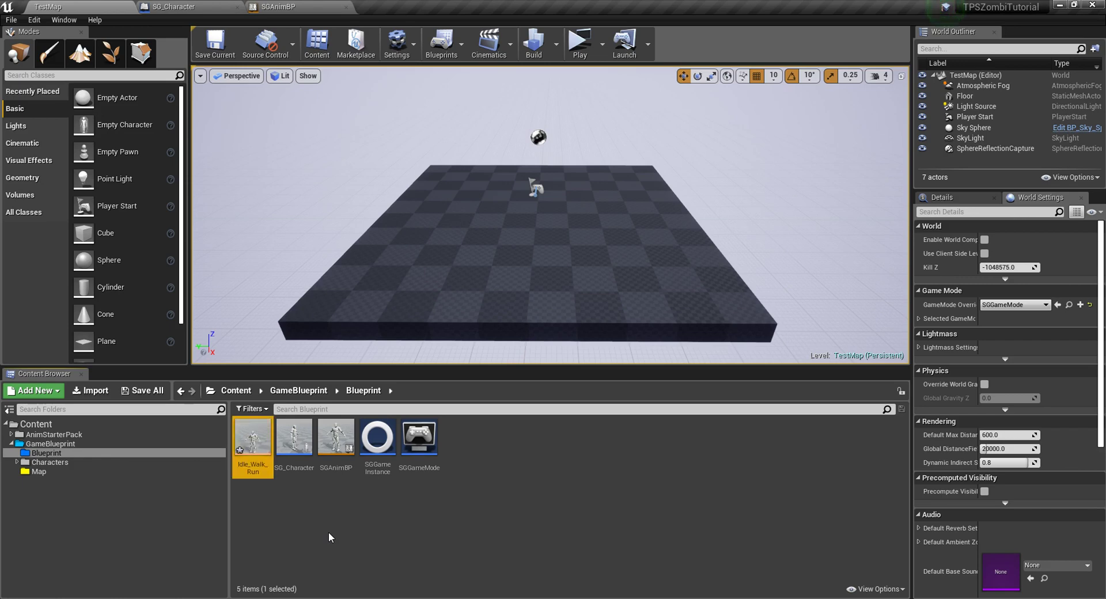
Open the Idle_Walk_Run blend space and name its horizontal axis Speed.
{"action": "double_click", "coordinate": [253, 440]}
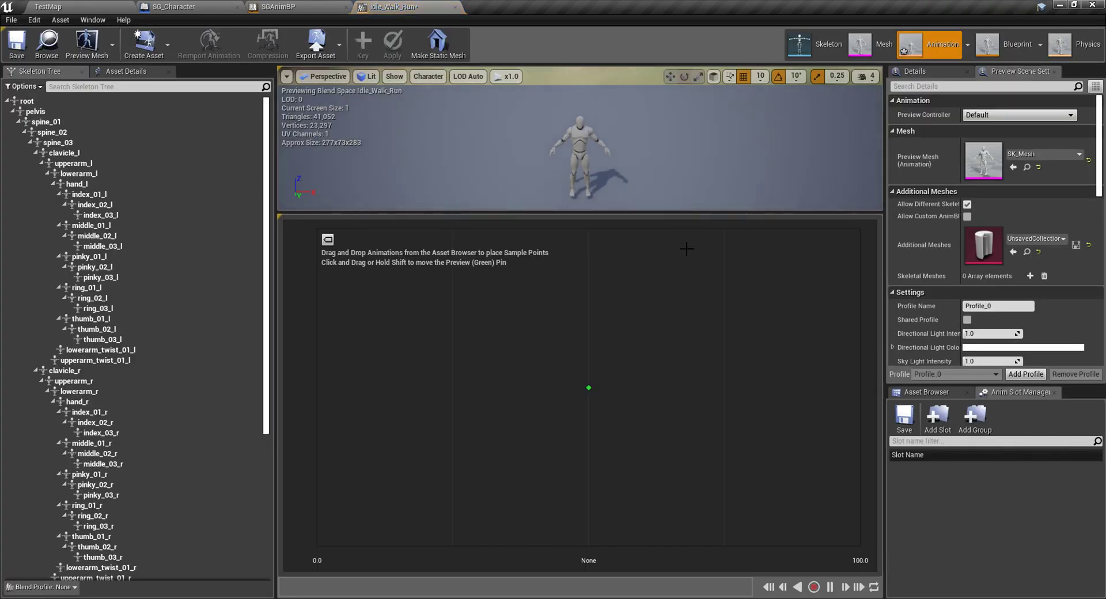
{"action": "left_click", "coordinate": [138, 73]}
{"action": "left_click", "coordinate": [8, 143]}
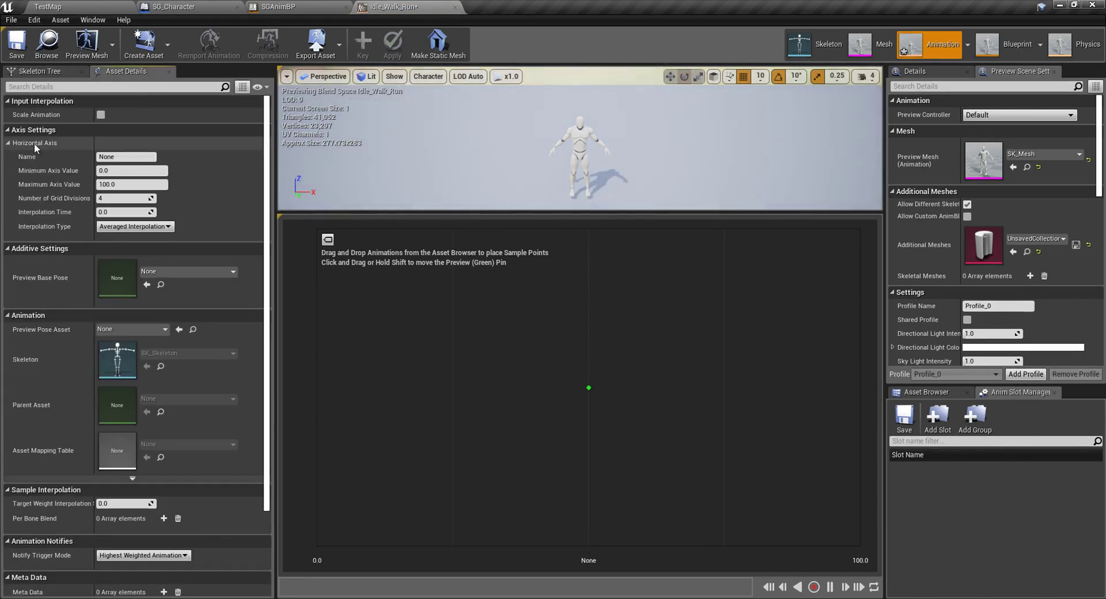
{"action": "left_click", "coordinate": [126, 158]}
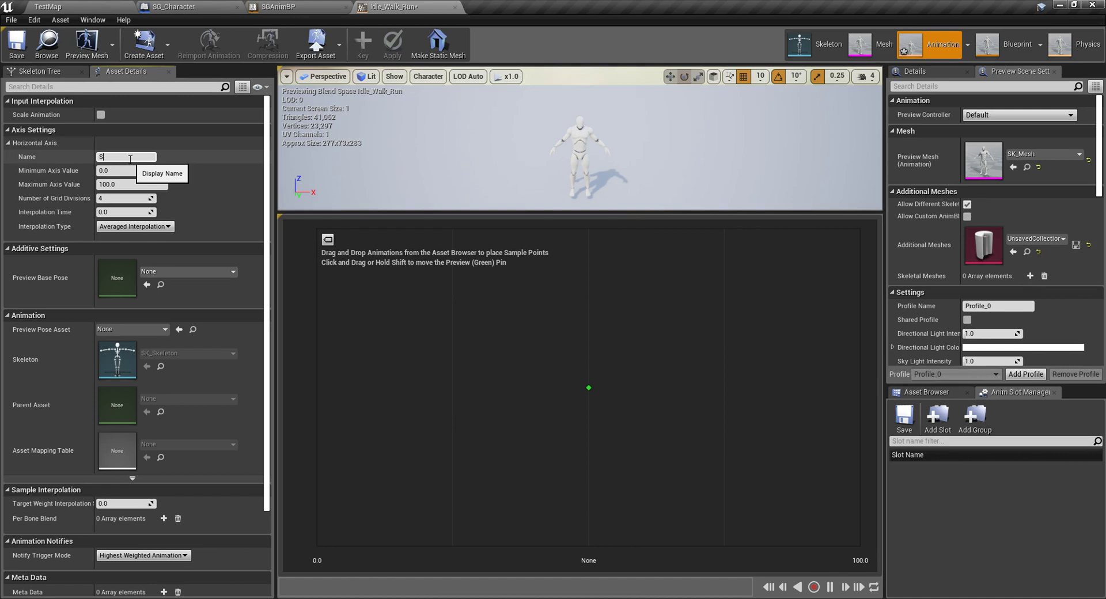
{"action": "key", "text": "Return"}
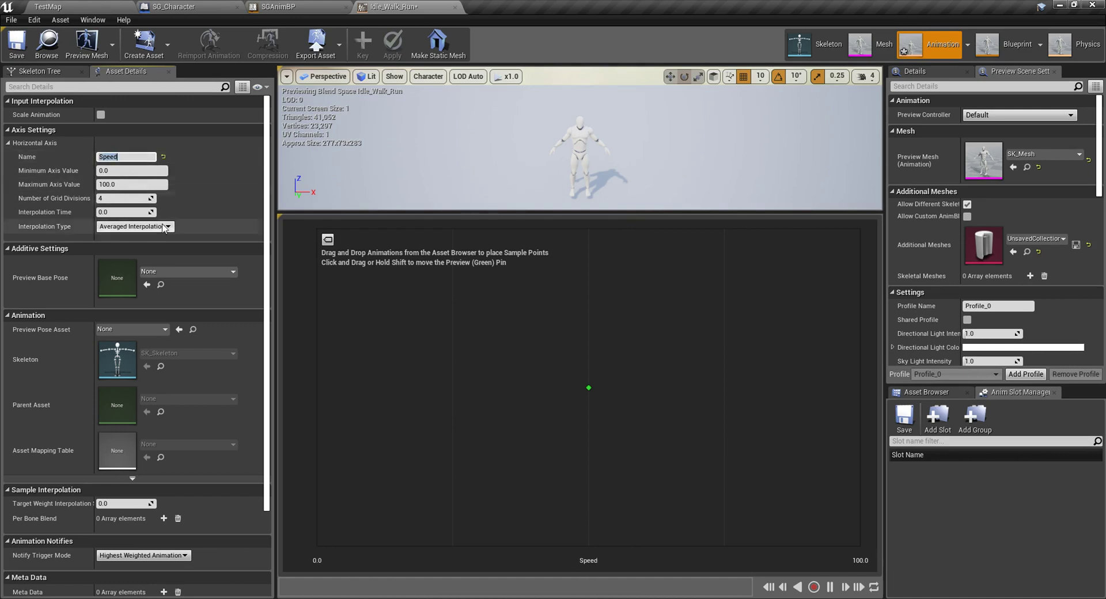
Set the Speed axis's maximum value to 600 and keep its number of grid divisions at 4.
{"action": "left_click", "coordinate": [121, 185]}
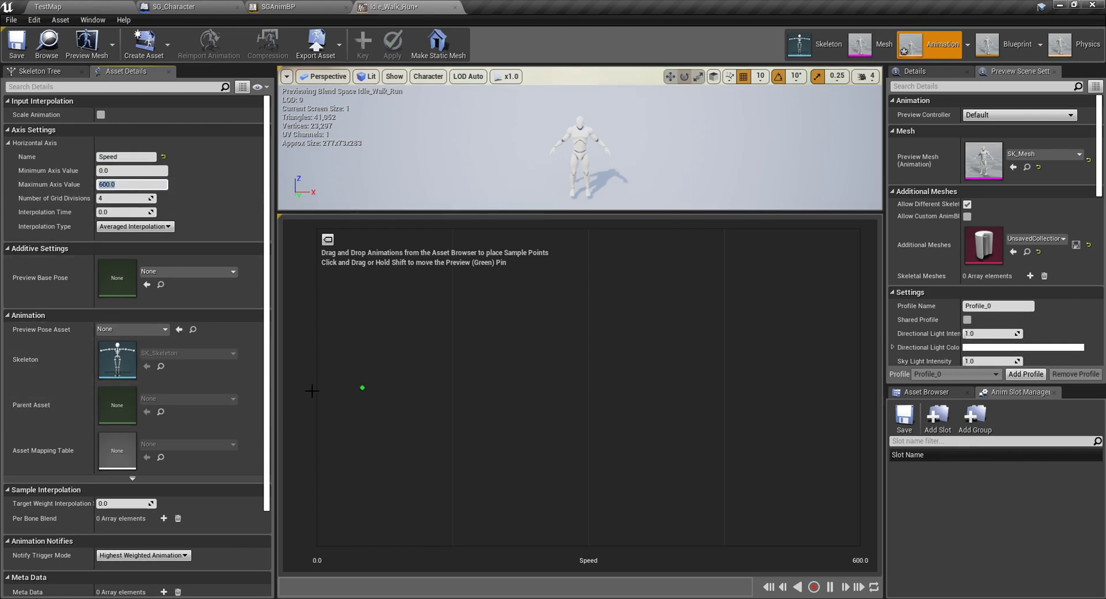
{"action": "left_click", "coordinate": [123, 200]}
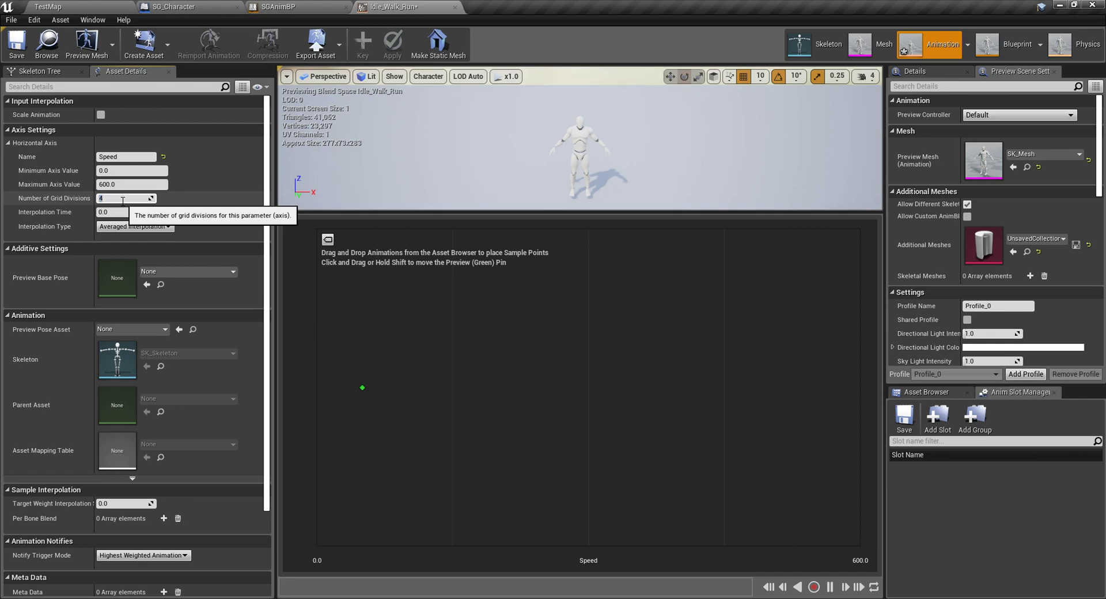
{"action": "key", "text": "Return"}
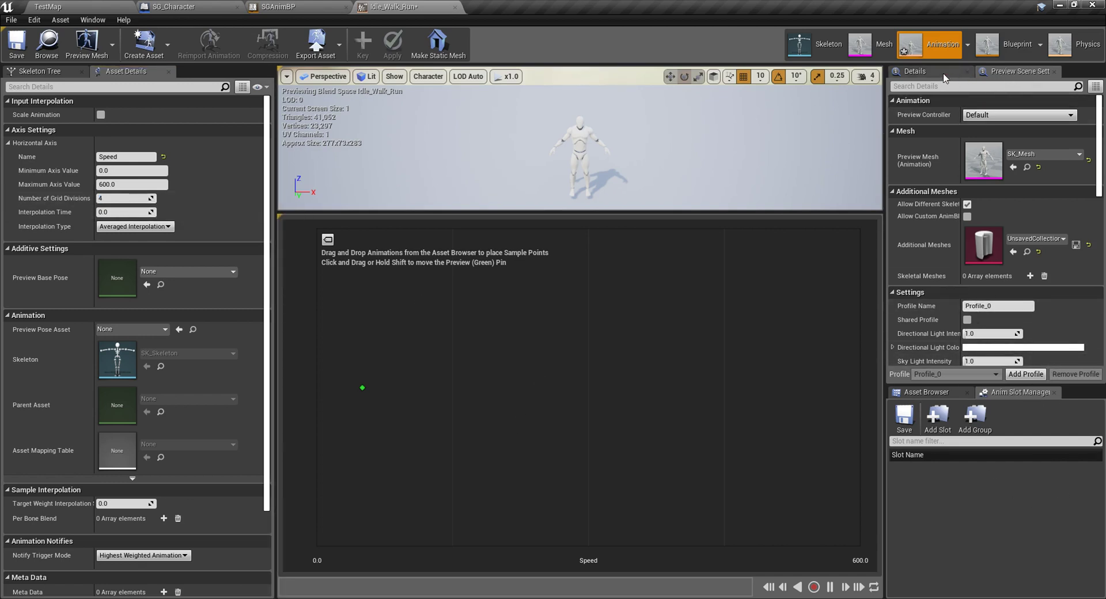
Search the animation assets for idle and place Idle_Rifle_Hip at Speed 0 on the blend space.
{"action": "left_click", "coordinate": [955, 395]}
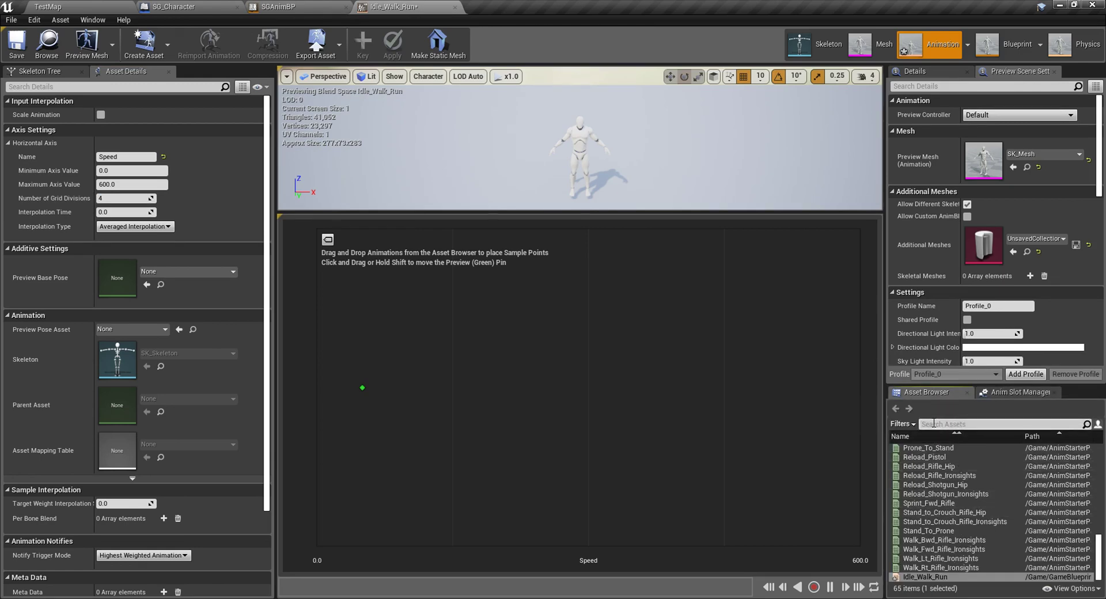
{"action": "type", "text": "id"}
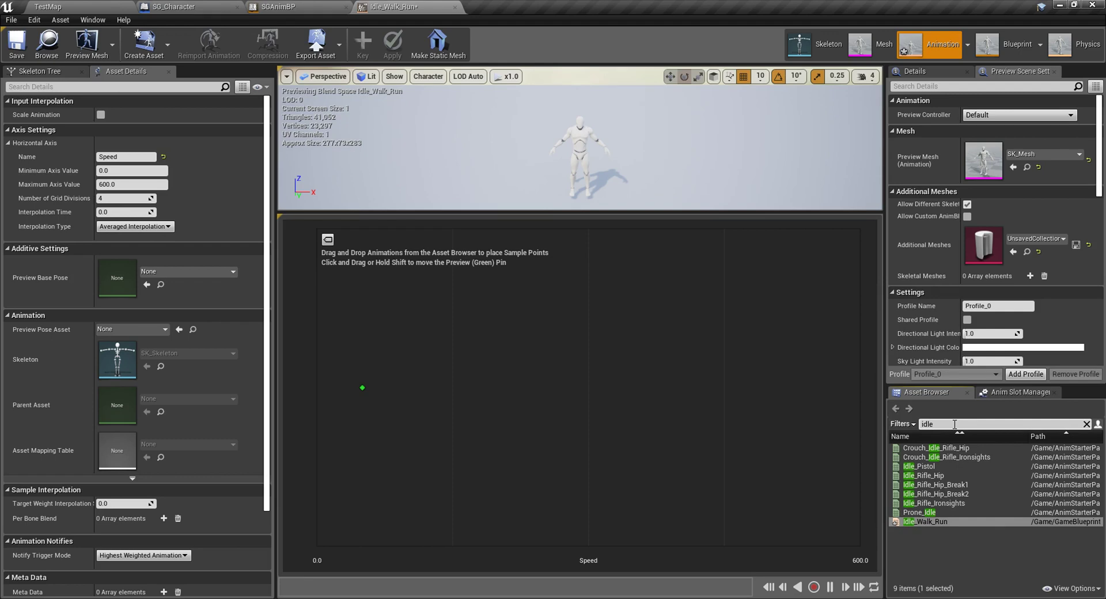
{"action": "key", "text": "BackSpace"}
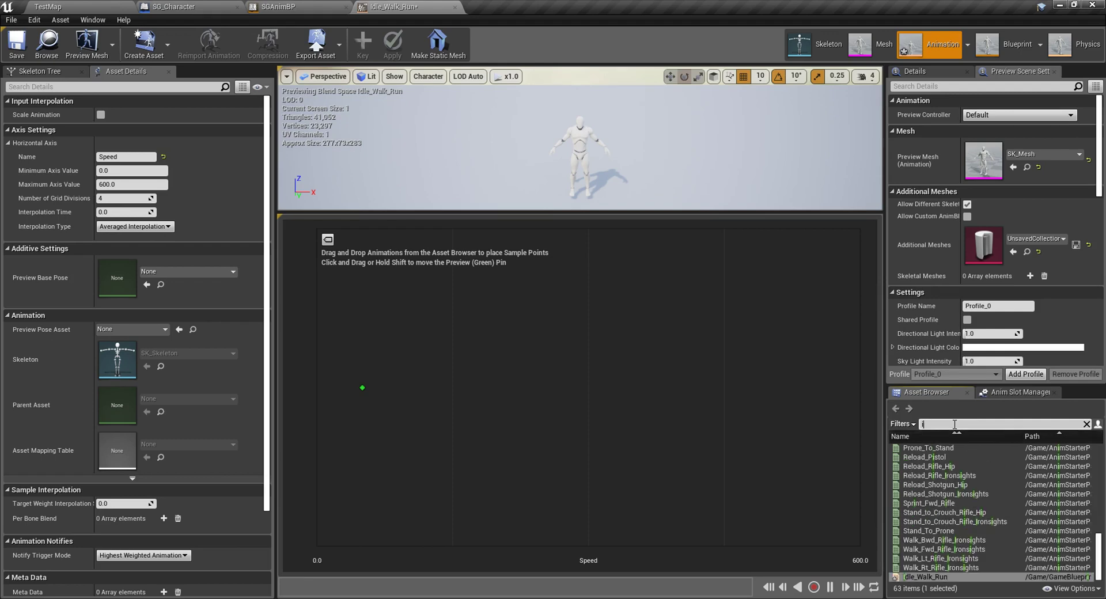
{"action": "key", "text": "BackSpace"}
{"action": "type", "text": "idle"}
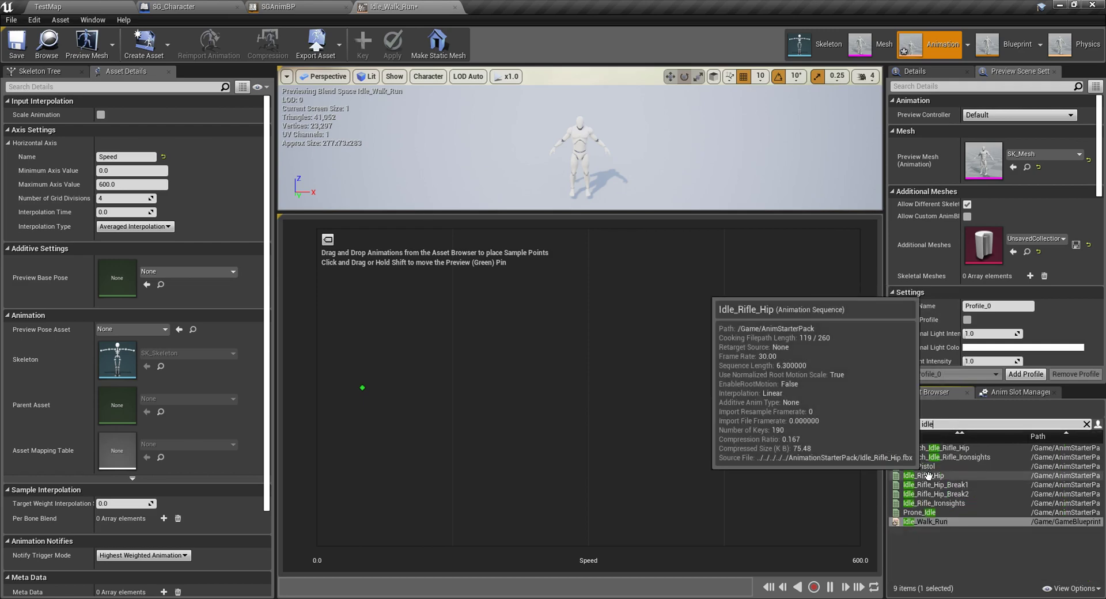
{"action": "left_click_drag", "start_coordinate": [928, 476], "coordinate": [352, 408]}
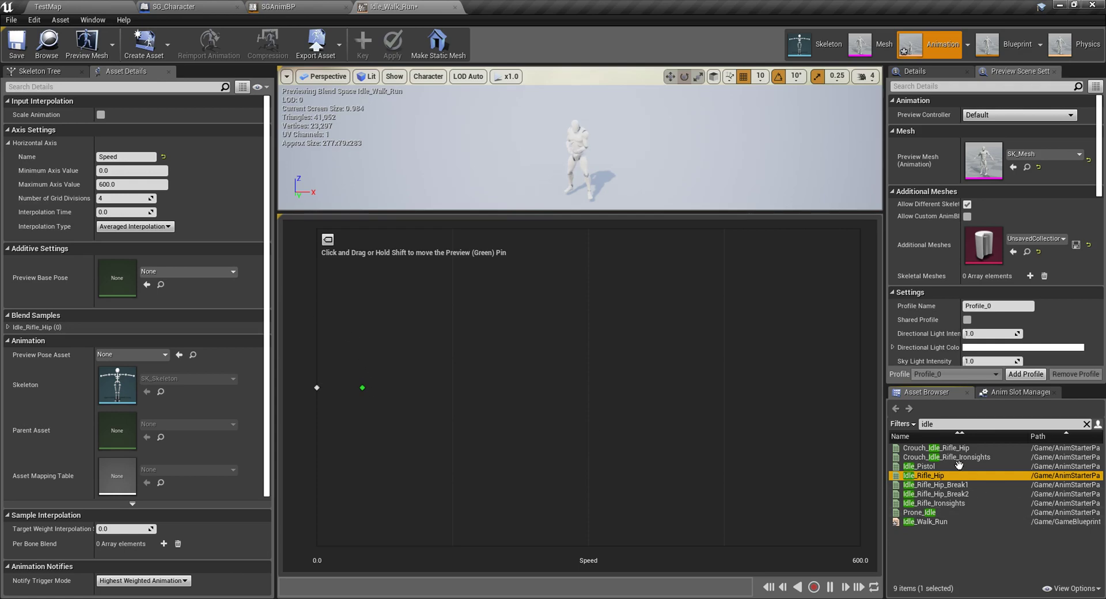
Search the animation assets for jog and place Jog_Fwd_Rifle at Speed 600 on the blend space.
{"action": "left_click", "coordinate": [945, 425]}
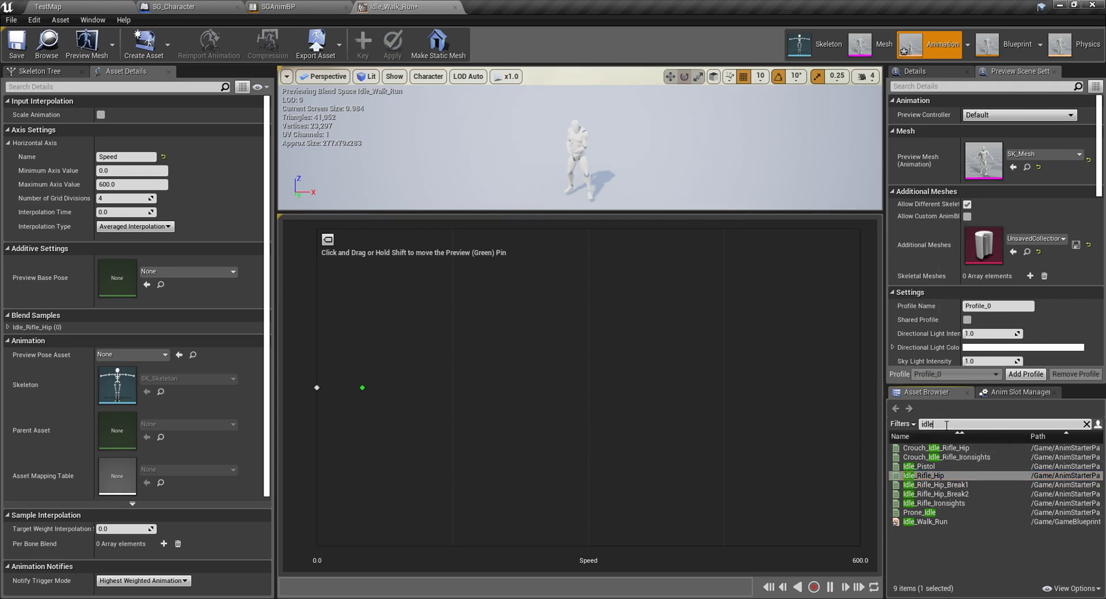
{"action": "key", "text": "BackSpace"}
{"action": "key", "text": "BackSpace"}
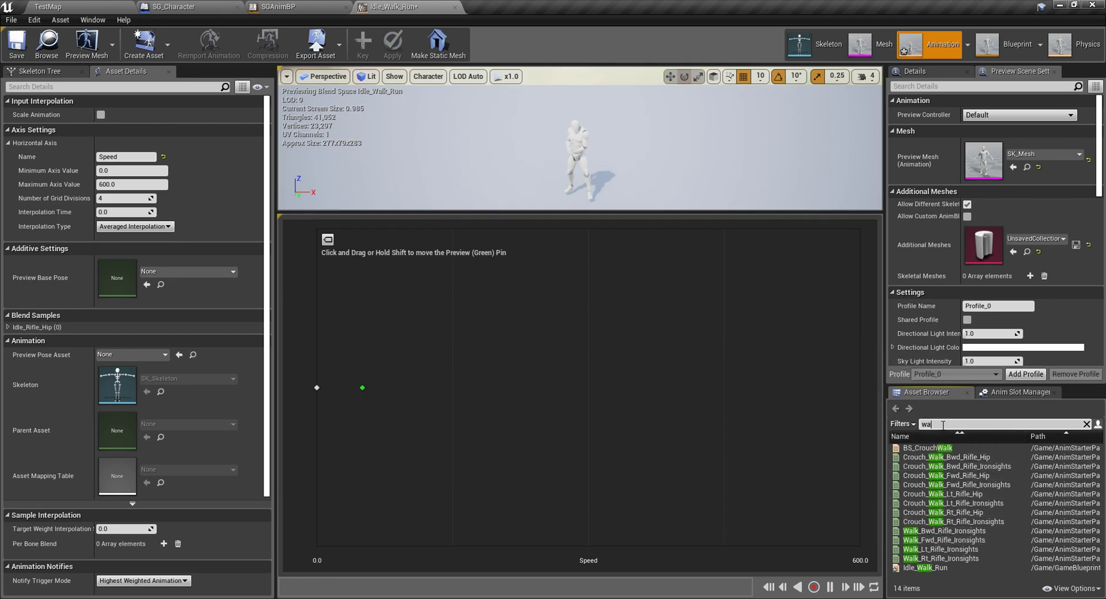
{"action": "key", "text": "BackSpace"}
{"action": "type", "text": "jog"}
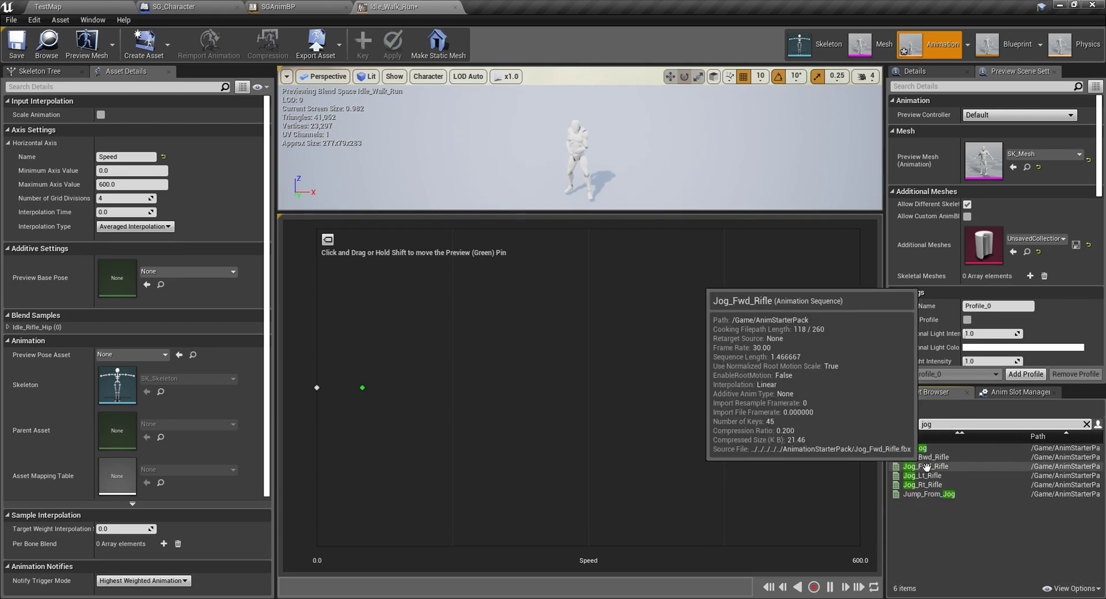
{"action": "left_click_drag", "start_coordinate": [926, 467], "coordinate": [858, 397]}
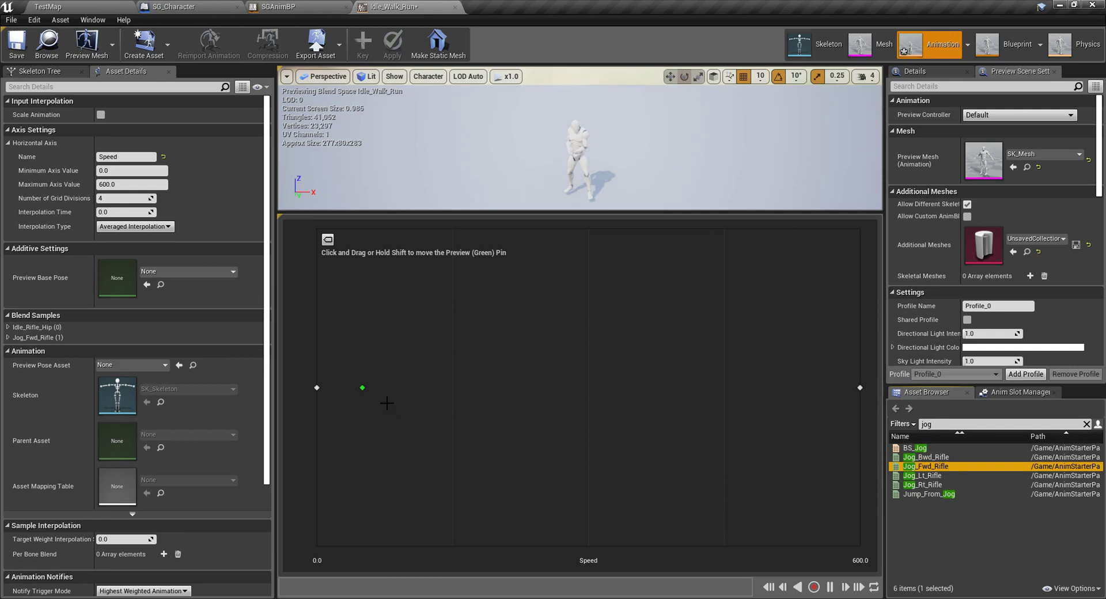
Preview the idle-to-jog blend across the whole Speed range and save the blend space.
{"action": "left_click_drag", "start_coordinate": [340, 339], "coordinate": [874, 362]}
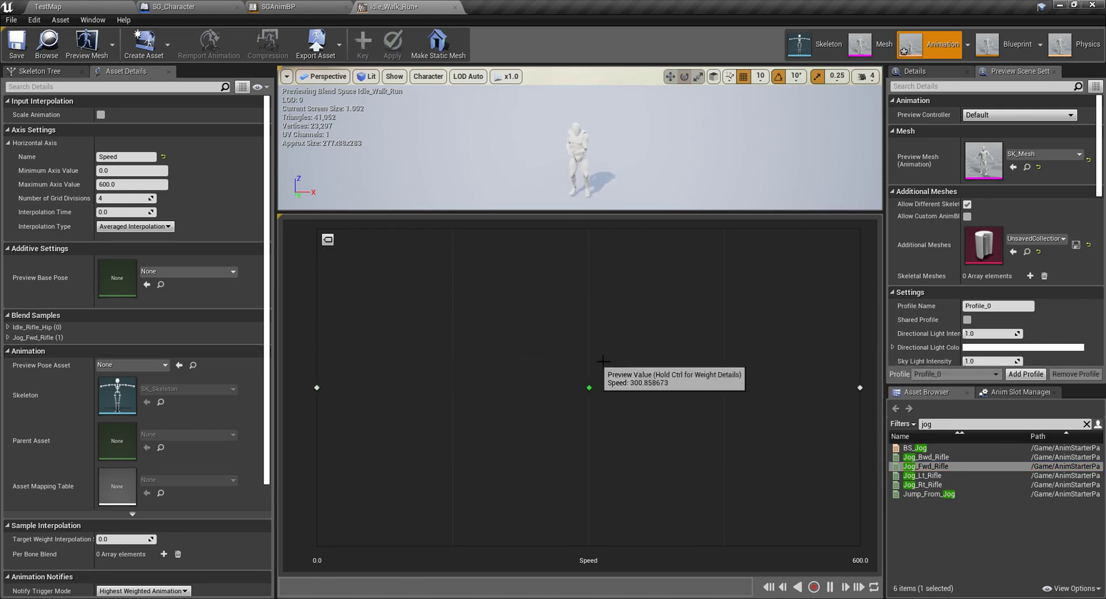
{"action": "left_click_drag", "start_coordinate": [634, 358], "coordinate": [311, 353]}
{"action": "left_click", "coordinate": [33, 47]}
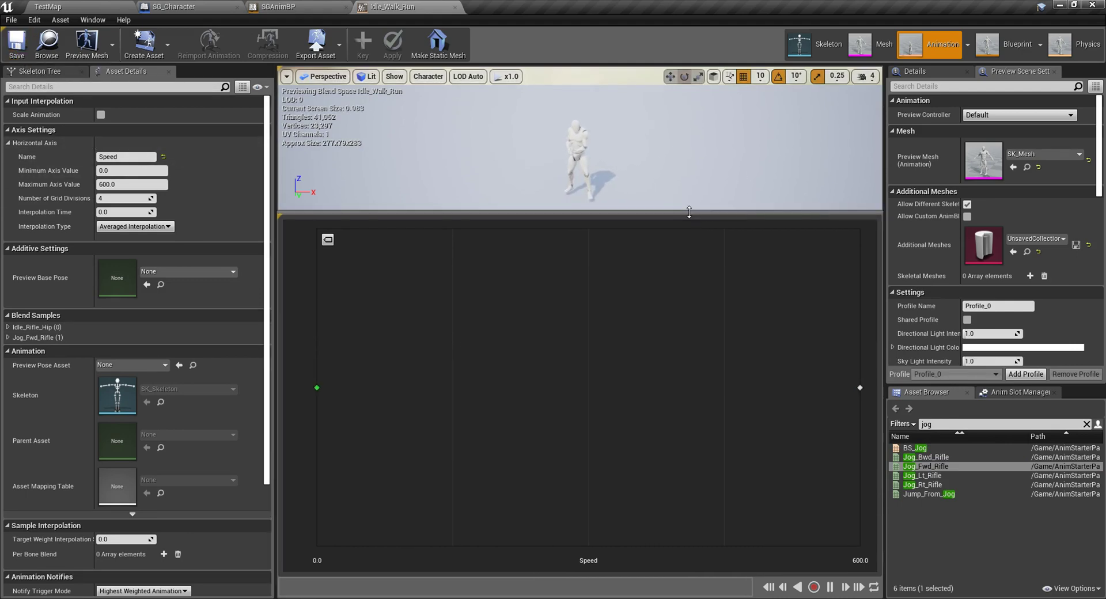
Enlarge the preview viewport and examine the character's idle pose up close from another angle.
{"action": "left_click_drag", "start_coordinate": [694, 220], "coordinate": [694, 379]}
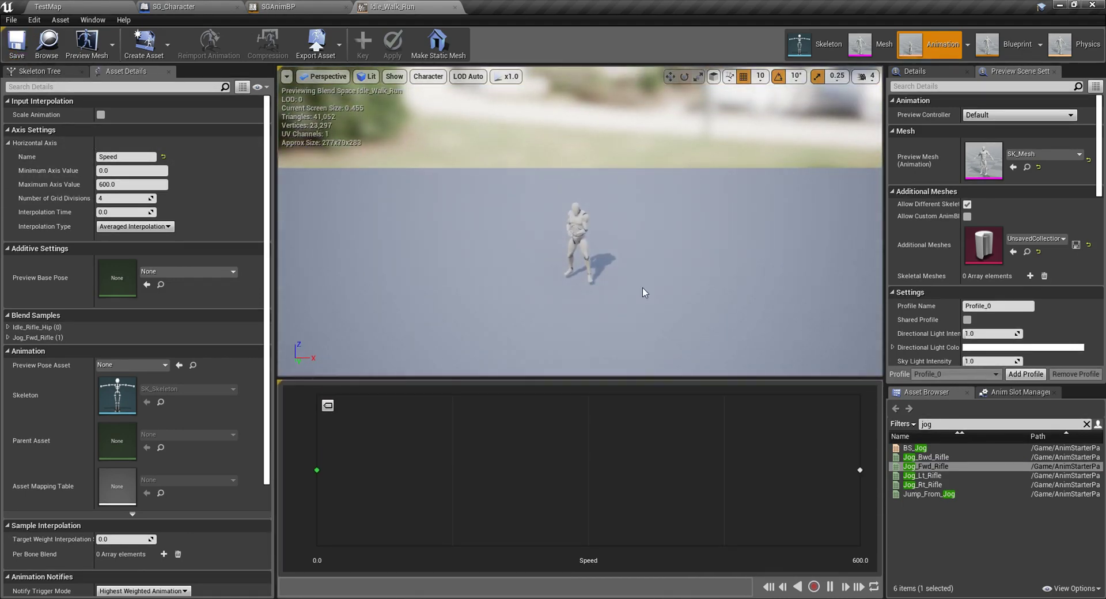
{"action": "scroll", "coordinate": [661, 246], "scroll_direction": "up", "scroll_amount": 6}
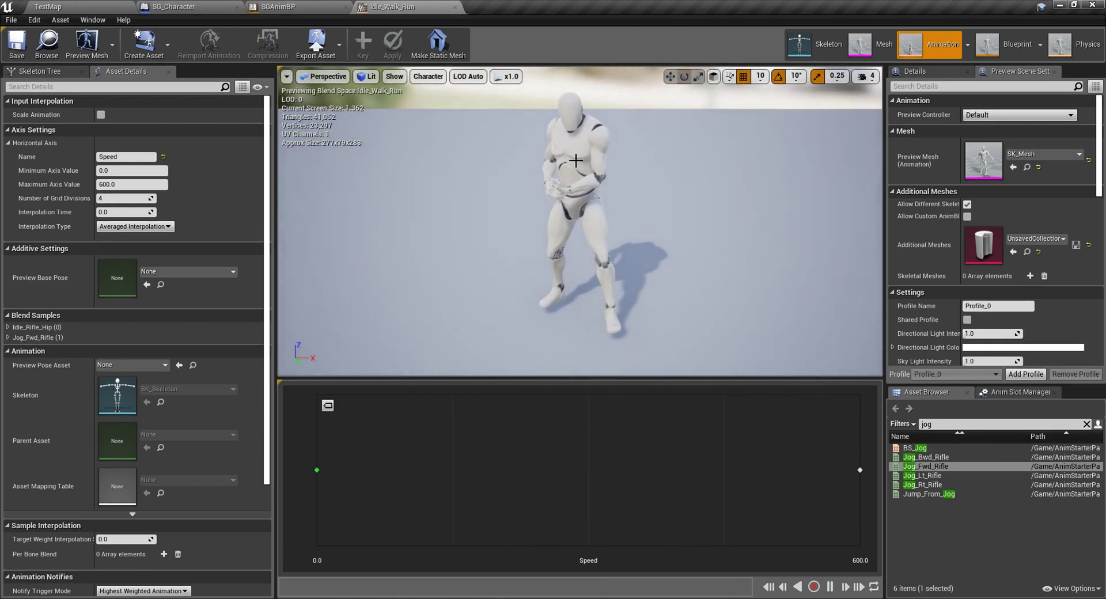
{"action": "left_click_drag", "start_coordinate": [587, 259], "coordinate": [639, 253]}
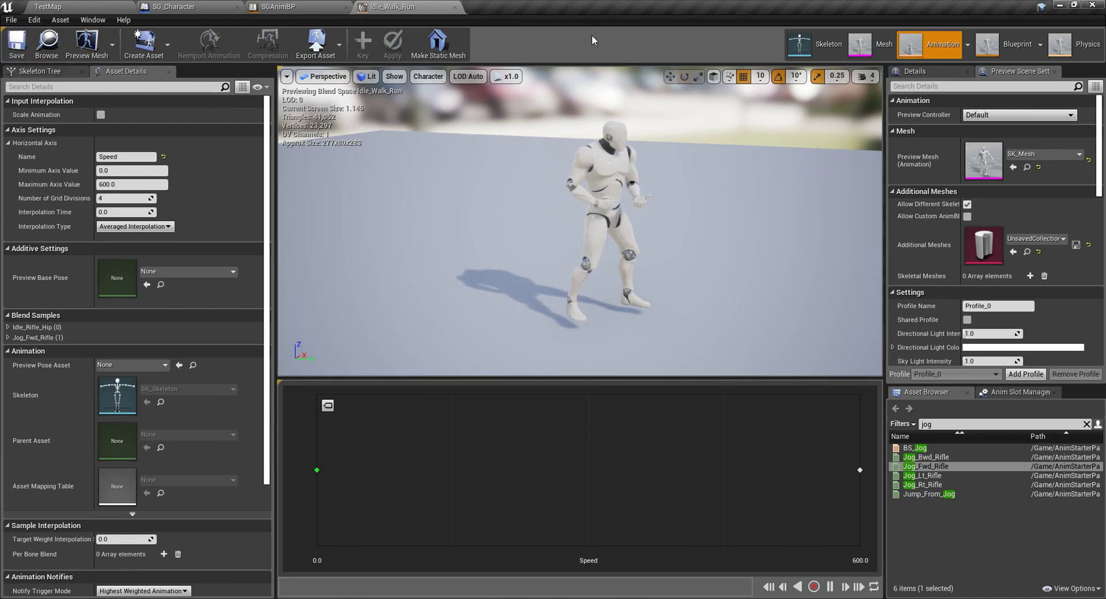
Add the Idle_Walk_Run blend space as a state beside the Entry node in SGAnimBP's Locomotion state machine.
{"action": "left_click", "coordinate": [299, 6]}
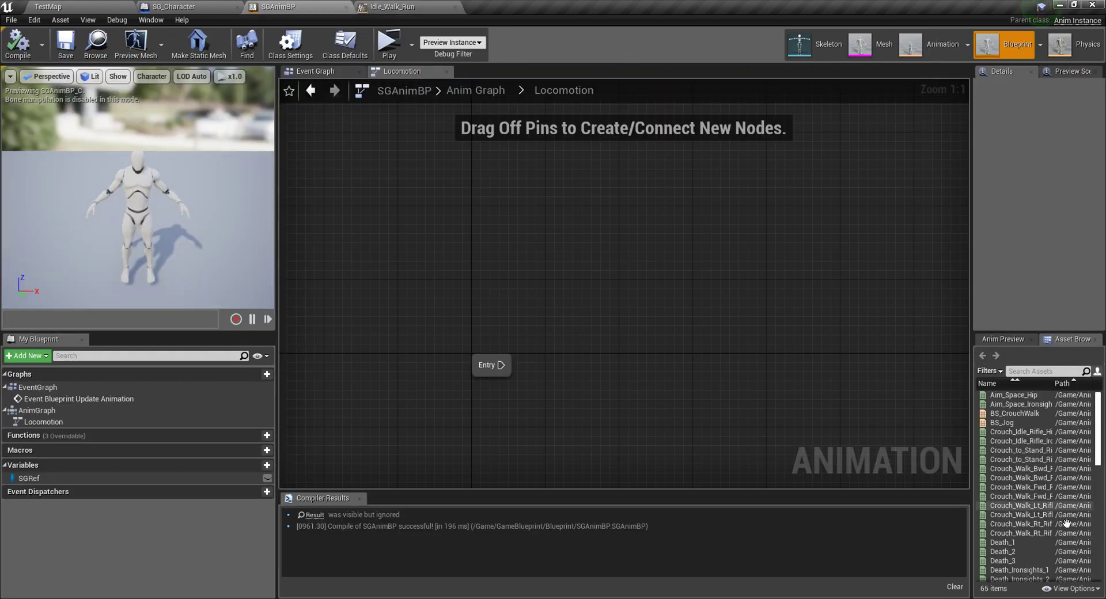
{"action": "left_click", "coordinate": [48, 6]}
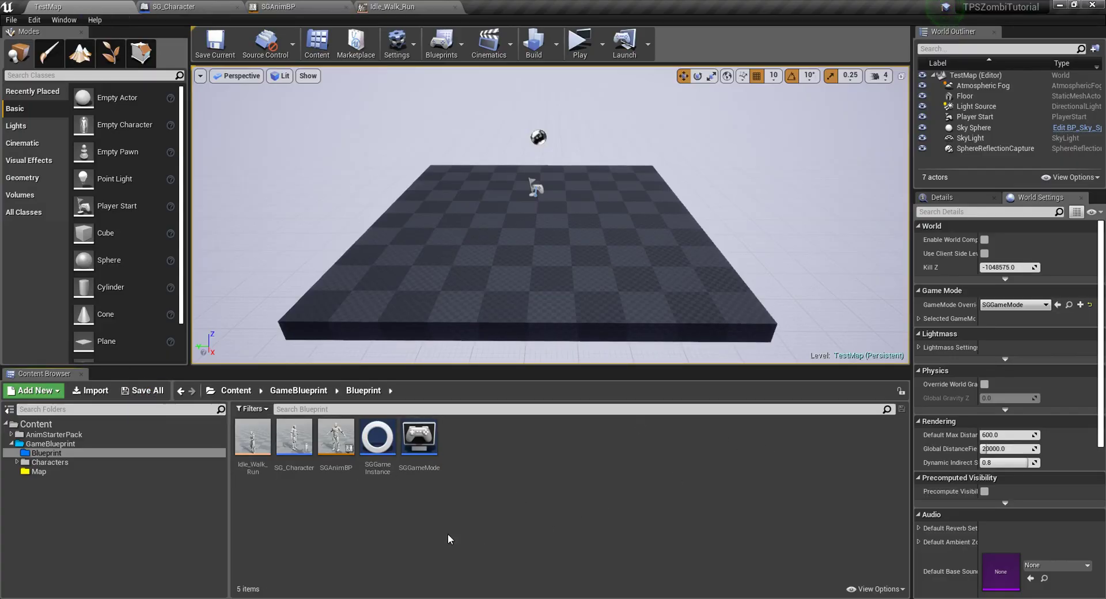
{"action": "left_click", "coordinate": [339, 8]}
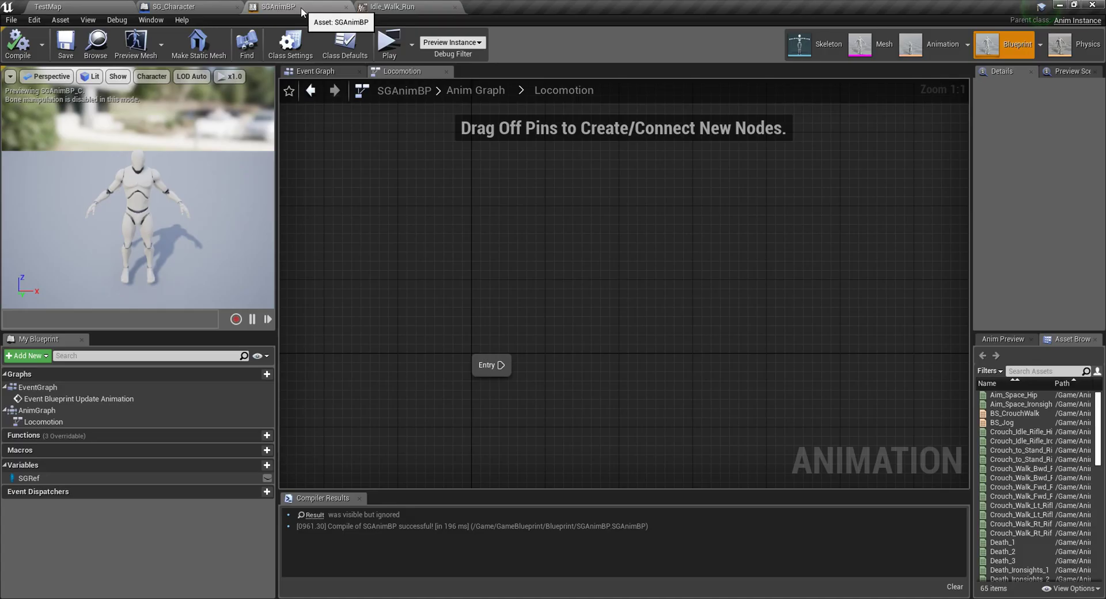
{"action": "scroll", "coordinate": [1046, 400], "scroll_direction": "down", "scroll_amount": 15}
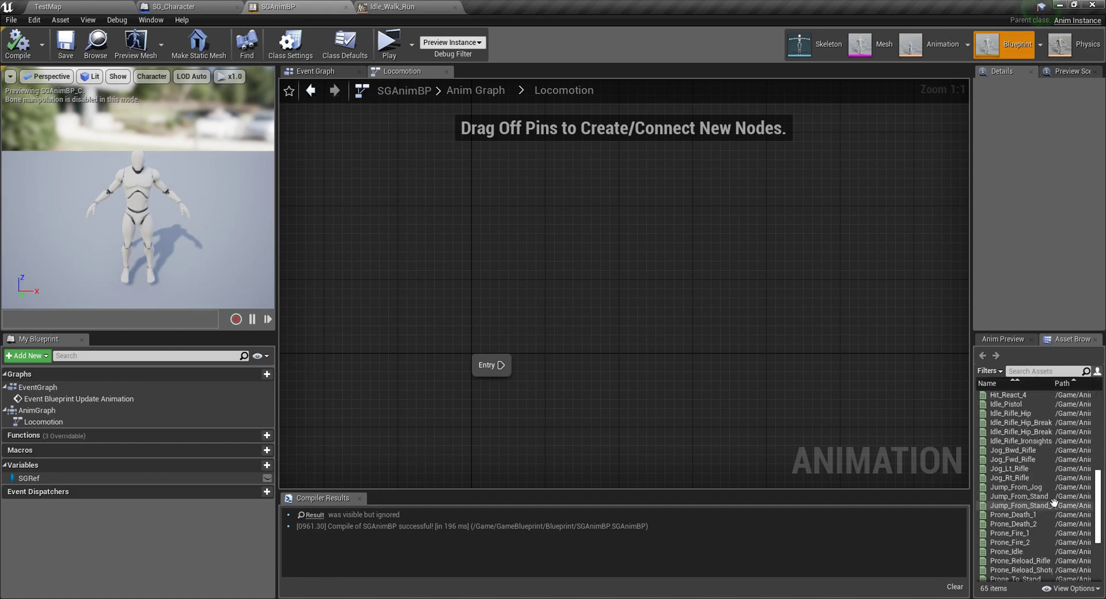
{"action": "left_click_drag", "start_coordinate": [1014, 574], "coordinate": [573, 349]}
{"action": "left_click", "coordinate": [535, 386]}
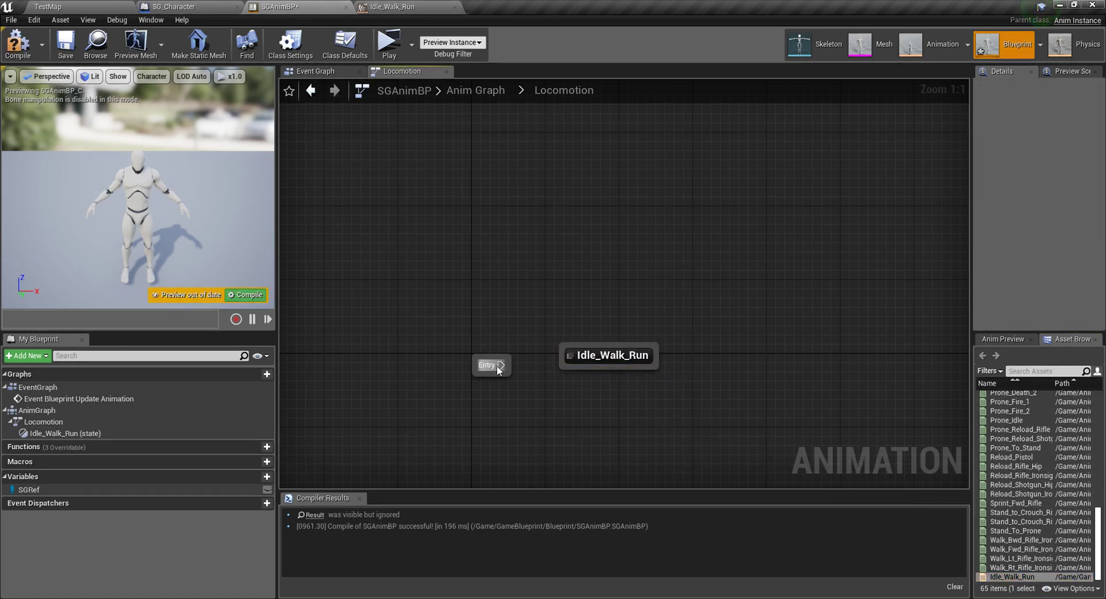
Connect Entry to the Idle_Walk_Run state, and compile and save SGAnimBP.
{"action": "left_click_drag", "start_coordinate": [501, 364], "coordinate": [562, 362]}
{"action": "left_click", "coordinate": [18, 43]}
{"action": "left_click", "coordinate": [66, 43]}
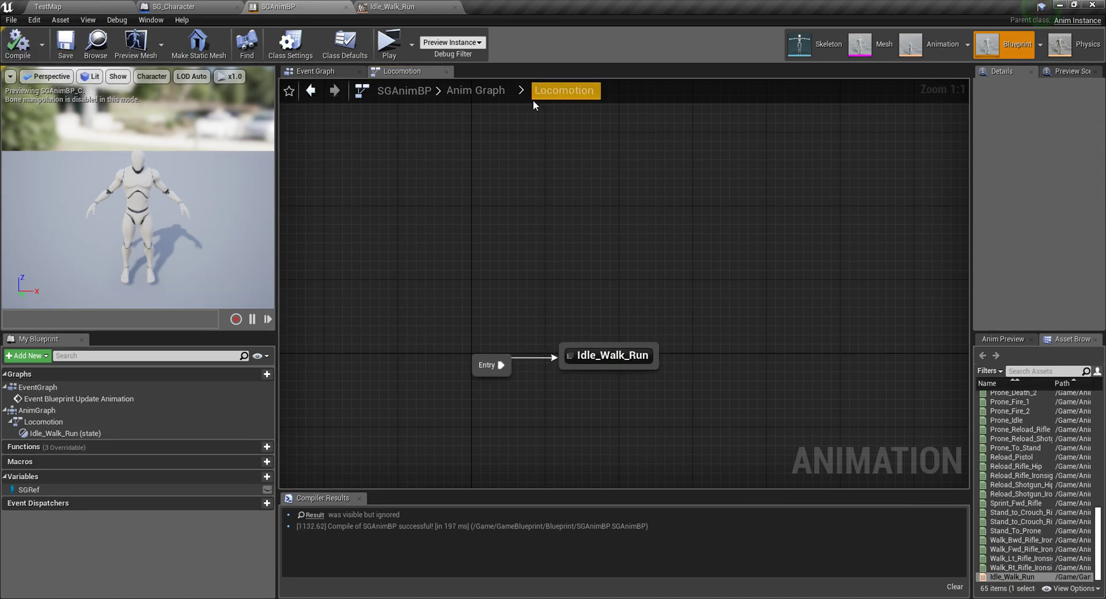
Save the Locomotion state machine's output in the Anim Graph as a cached pose named LocoCache, placed beside it.
{"action": "left_click", "coordinate": [462, 91]}
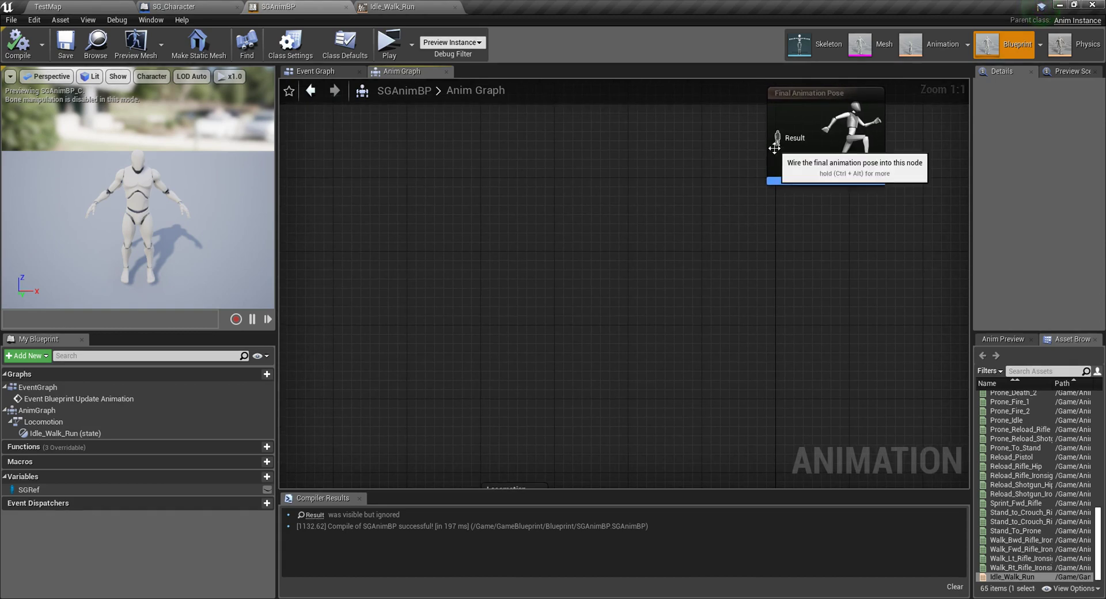
{"action": "right_click_drag", "start_coordinate": [565, 397], "coordinate": [512, 240]}
{"action": "left_click_drag", "start_coordinate": [493, 358], "coordinate": [600, 361]}
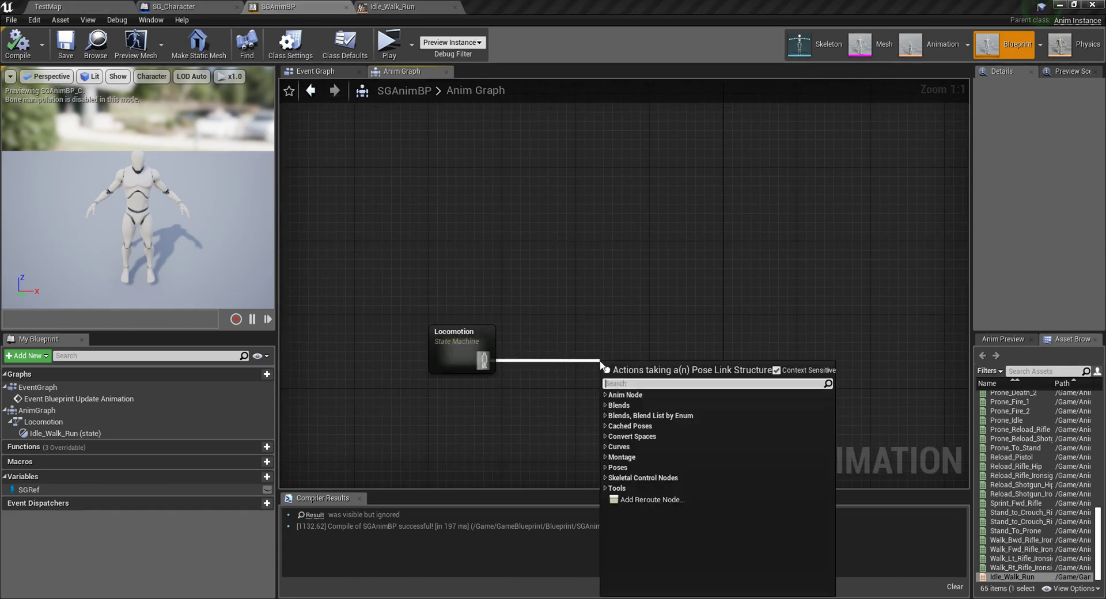
{"action": "type", "text": "cach"}
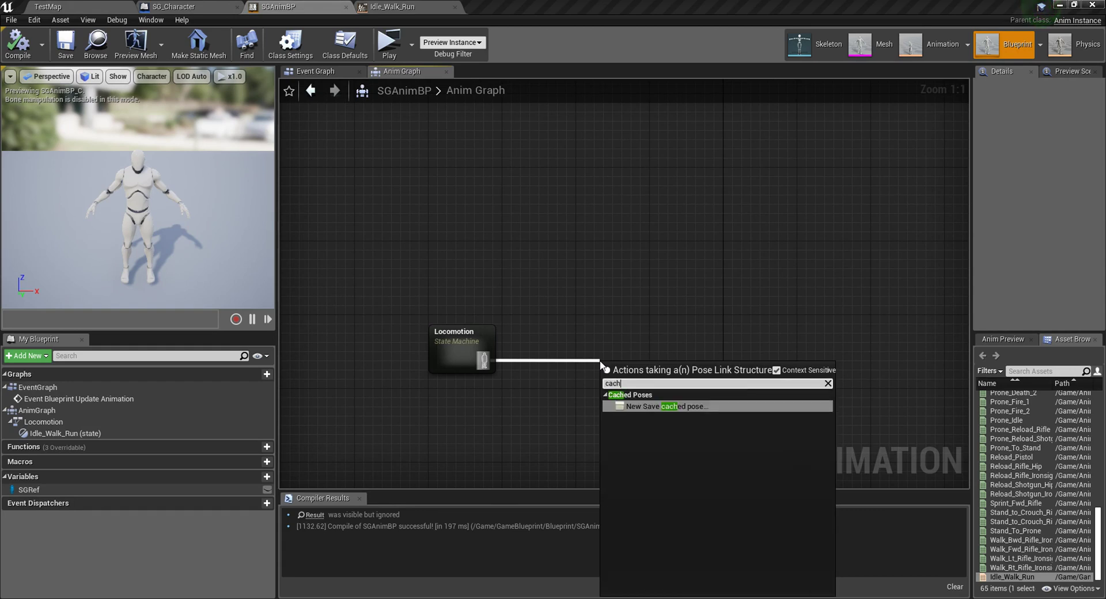
{"action": "key", "text": "Return"}
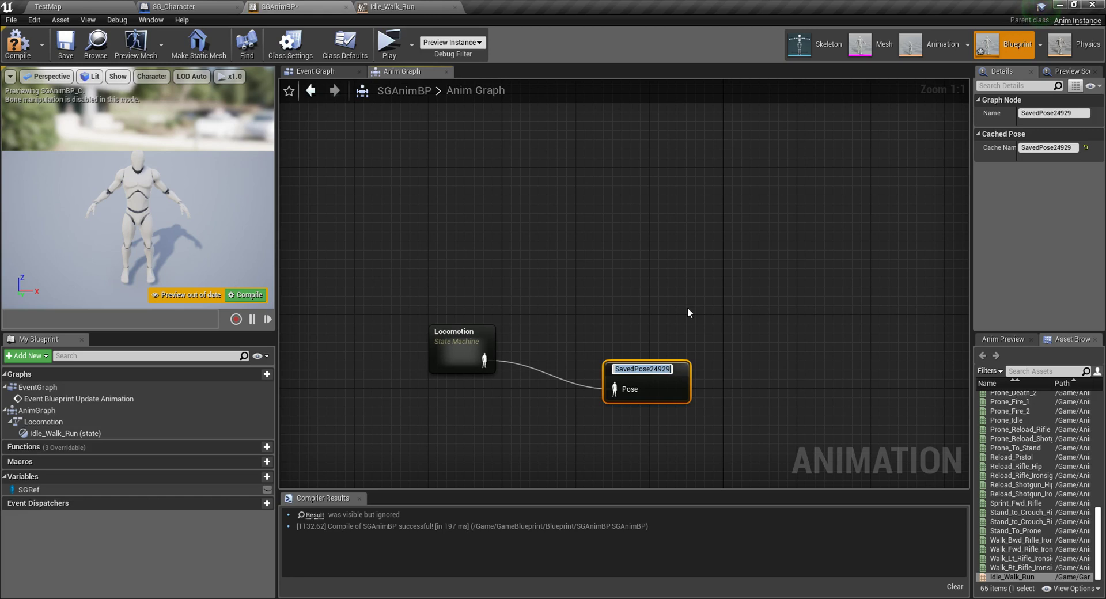
{"action": "key", "text": "BackSpace"}
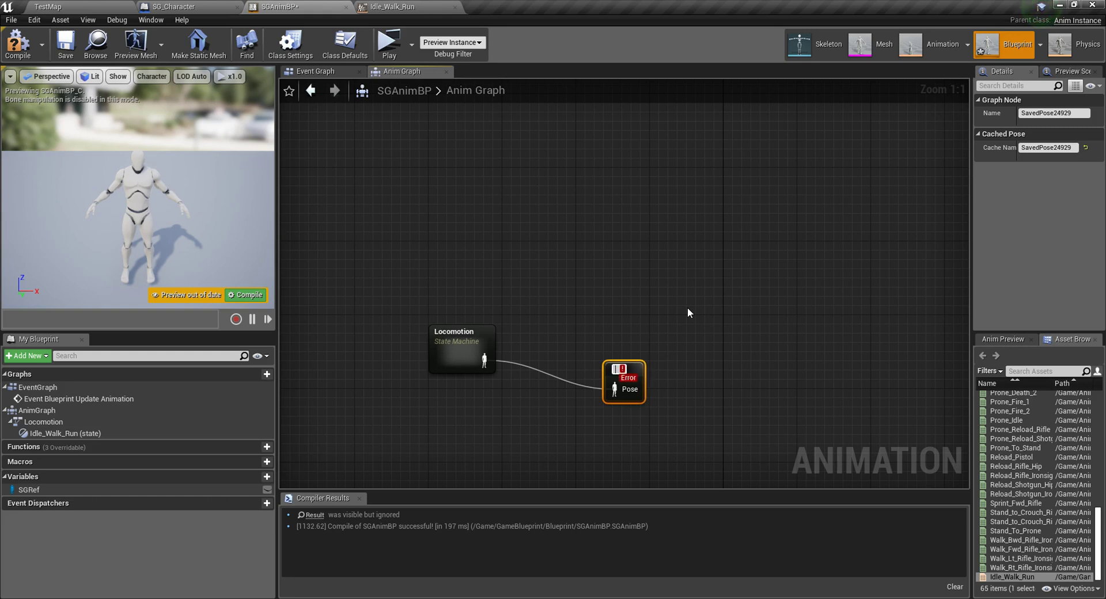
{"action": "type", "text": "Loc"}
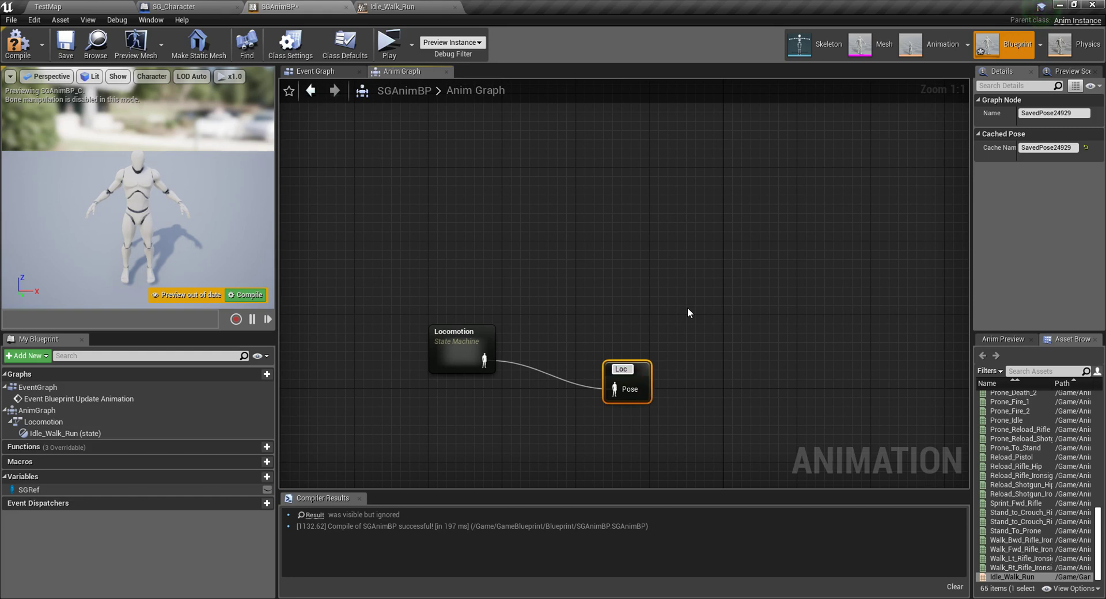
{"action": "type", "text": "oCache"}
{"action": "key", "text": "Return"}
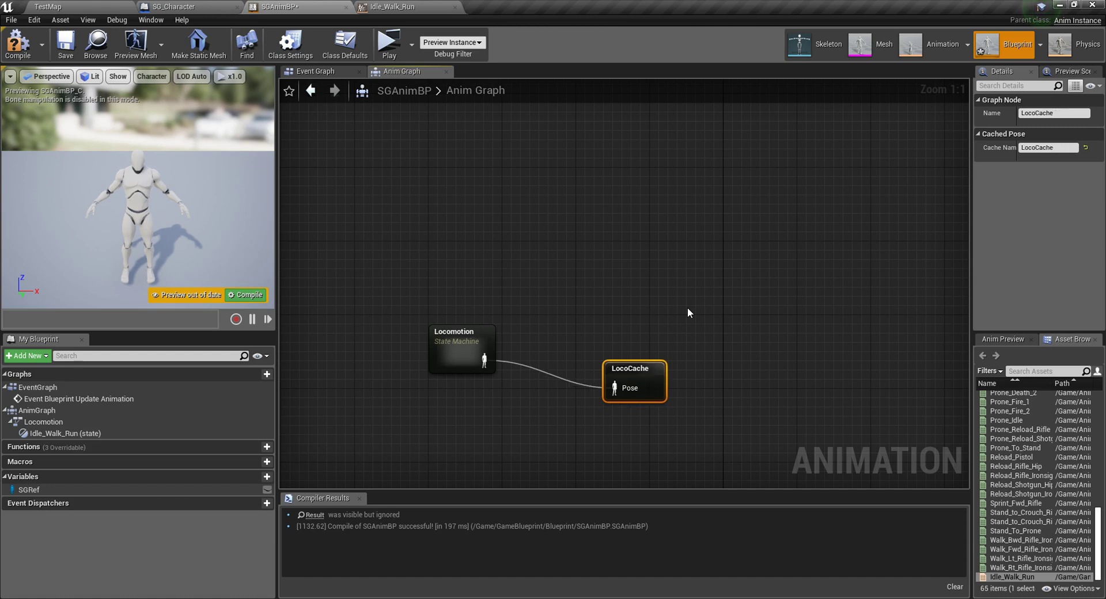
{"action": "left_click_drag", "start_coordinate": [657, 373], "coordinate": [629, 344]}
Add a Use cached pose 'LocoCache' node and connect it to the Final Animation Pose's Result.
{"action": "right_click_drag", "start_coordinate": [637, 194], "coordinate": [674, 387]}
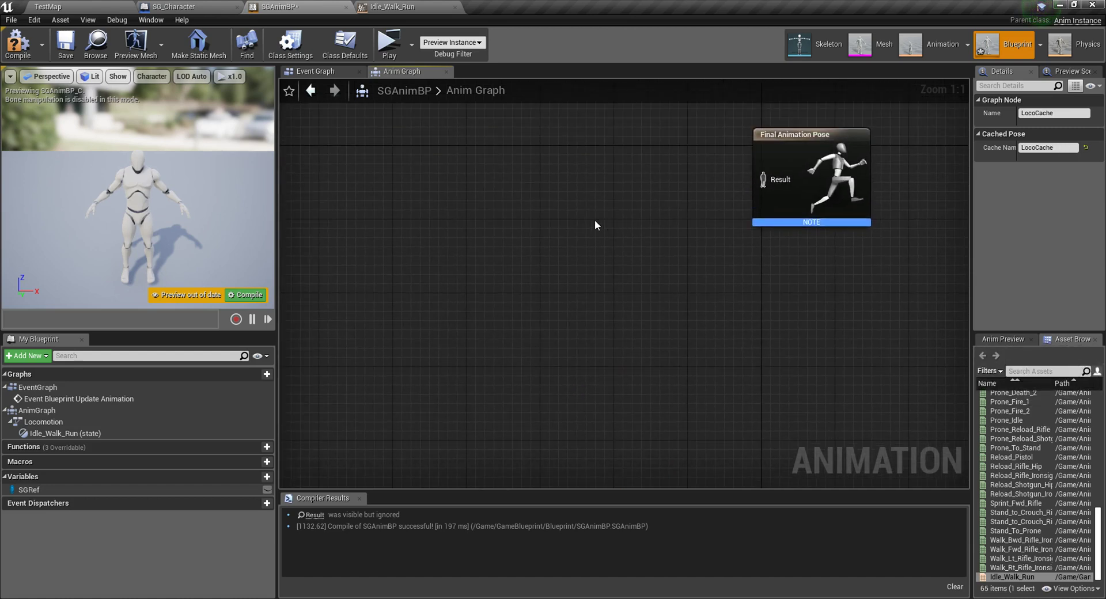
{"action": "right_click", "coordinate": [582, 194]}
{"action": "type", "text": "loco"}
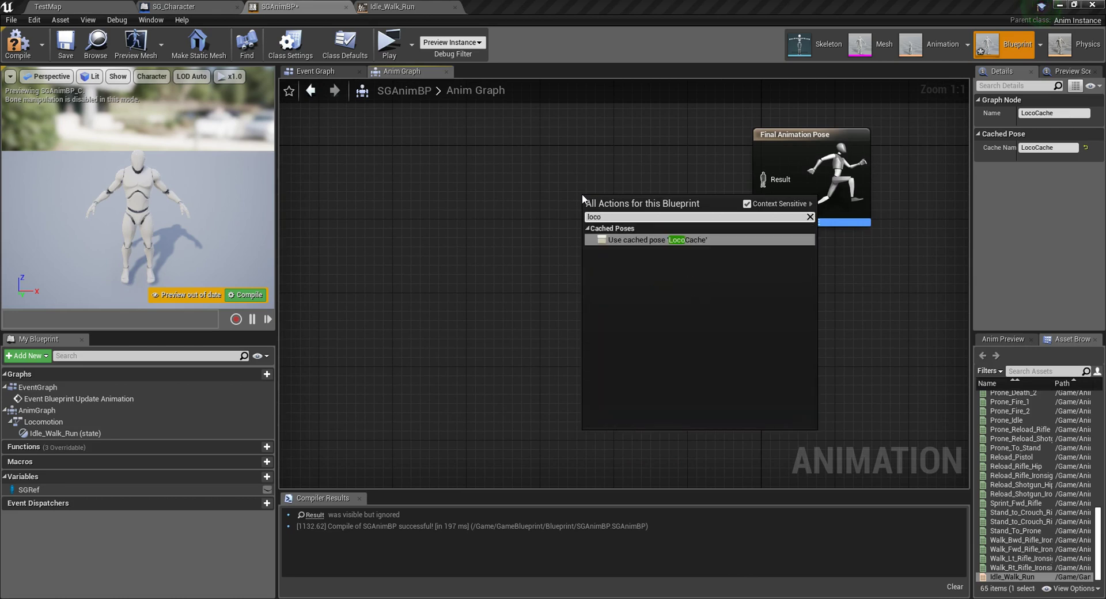
{"action": "left_click", "coordinate": [626, 240]}
{"action": "left_click_drag", "start_coordinate": [699, 220], "coordinate": [770, 183]}
{"action": "left_click_drag", "start_coordinate": [672, 212], "coordinate": [654, 170]}
{"action": "key", "text": "ctrl+c"}
{"action": "key", "text": "ctrl+v"}
{"action": "left_click_drag", "start_coordinate": [576, 322], "coordinate": [437, 337]}
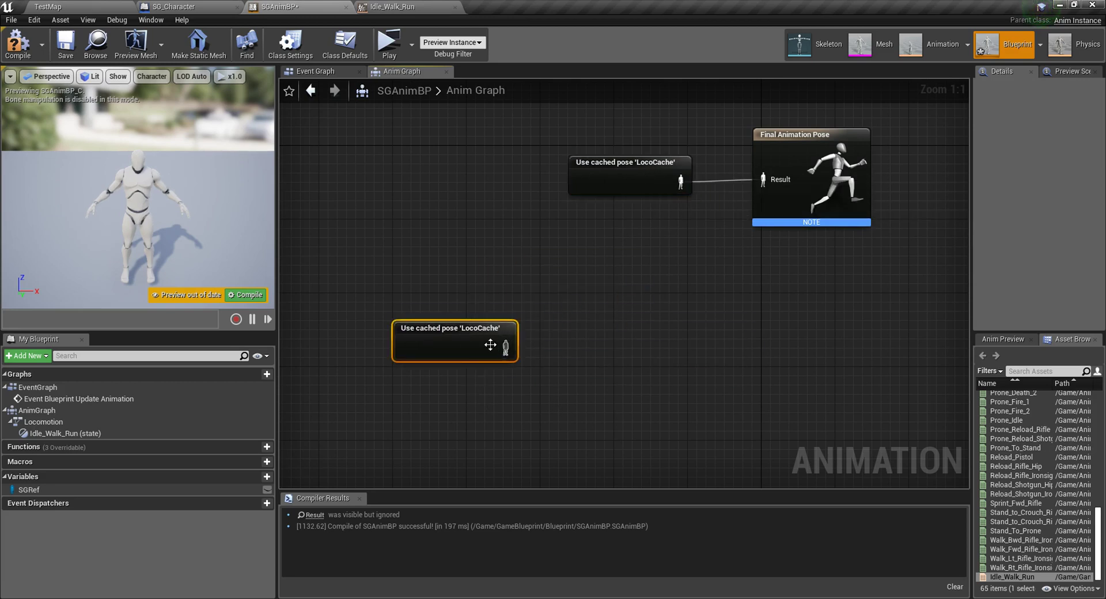
{"action": "key", "text": "Delete"}
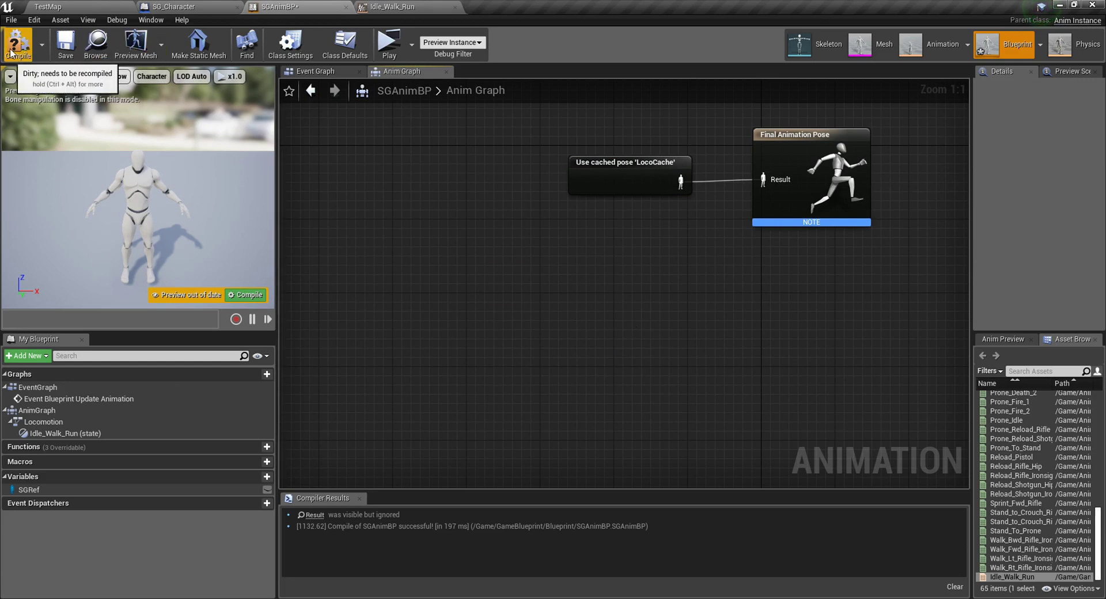
Move the LocoCache node closer to the Locomotion state machine, and compile and save SGAnimBP.
{"action": "left_click", "coordinate": [17, 43]}
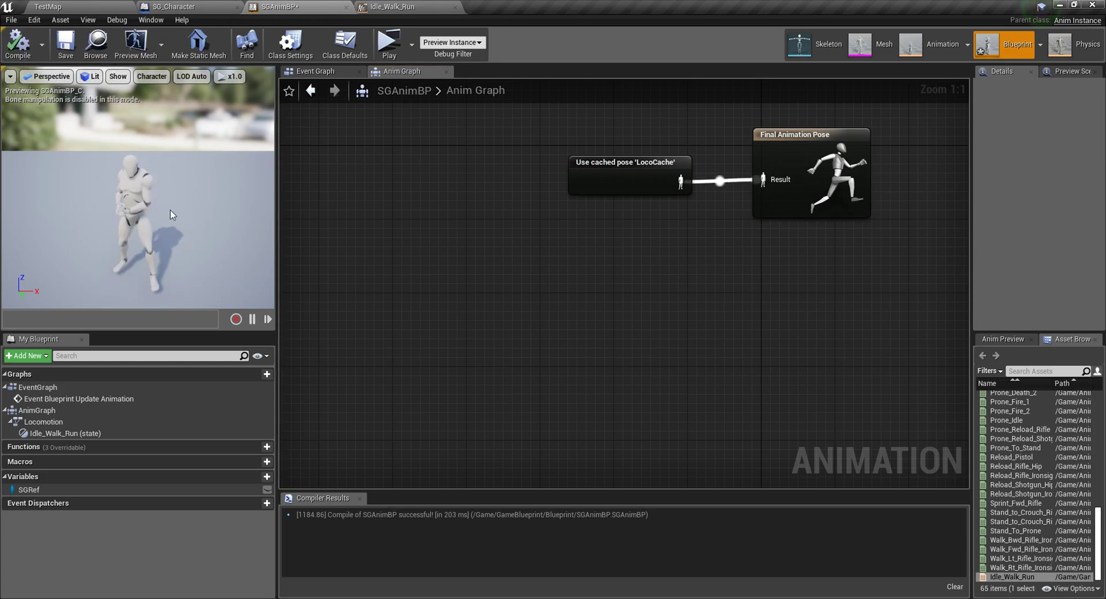
{"action": "scroll", "coordinate": [607, 303], "scroll_direction": "down", "scroll_amount": 5}
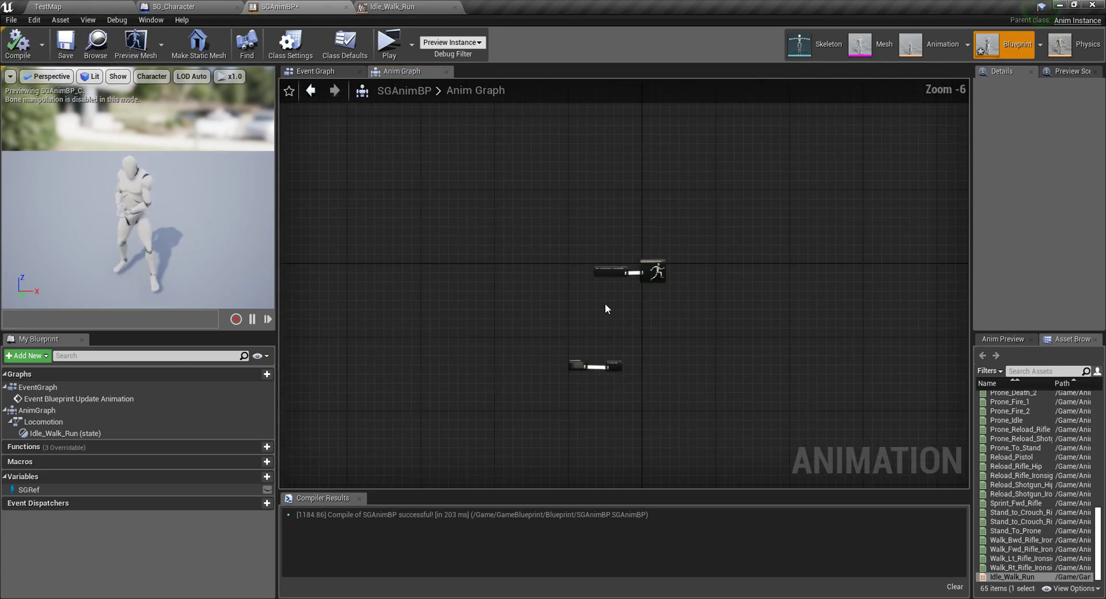
{"action": "right_click_drag", "start_coordinate": [608, 303], "coordinate": [611, 236]}
{"action": "scroll", "coordinate": [562, 308], "scroll_direction": "up", "scroll_amount": 4}
{"action": "left_click_drag", "start_coordinate": [634, 279], "coordinate": [584, 280]}
{"action": "left_click", "coordinate": [315, 71]}
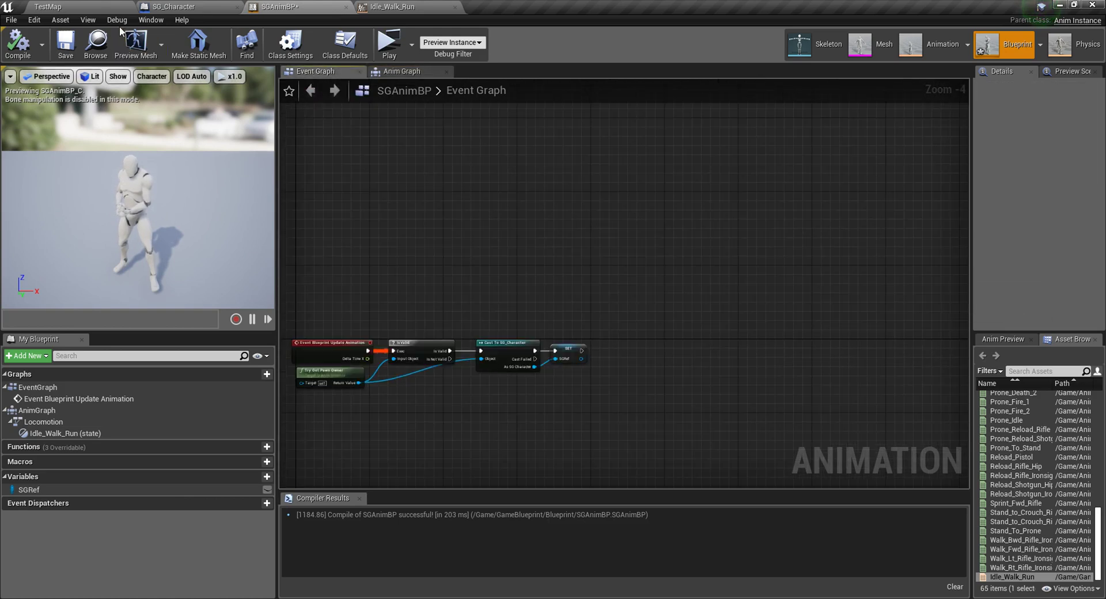
{"action": "left_click", "coordinate": [65, 43]}
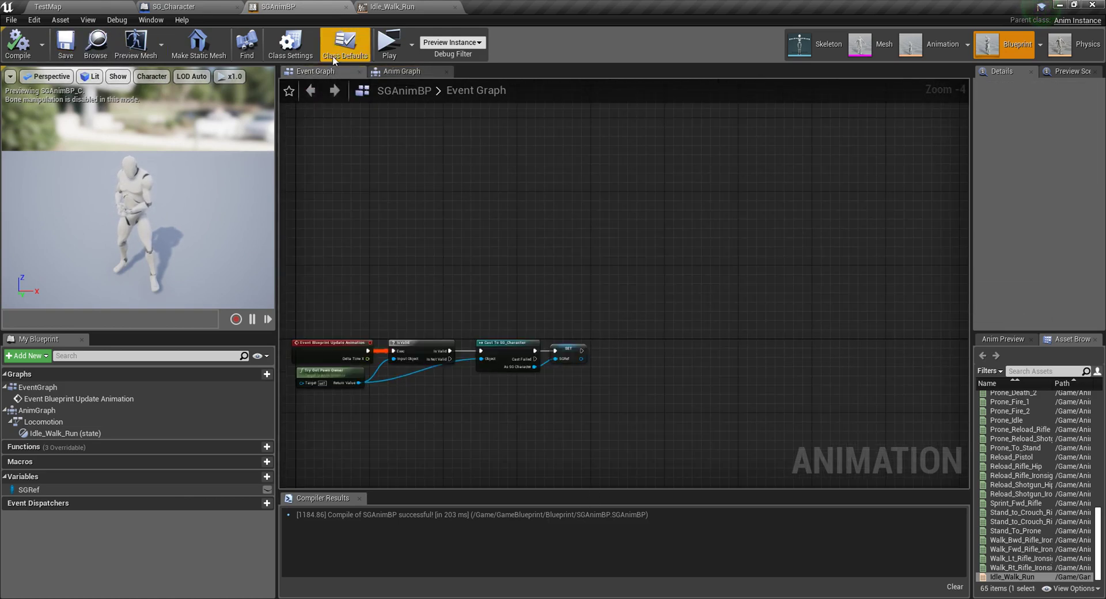
Promote the Speed input of the blendspace player in the Idle_Walk_Run state to a variable named Speed, and compile.
{"action": "left_click", "coordinate": [402, 71]}
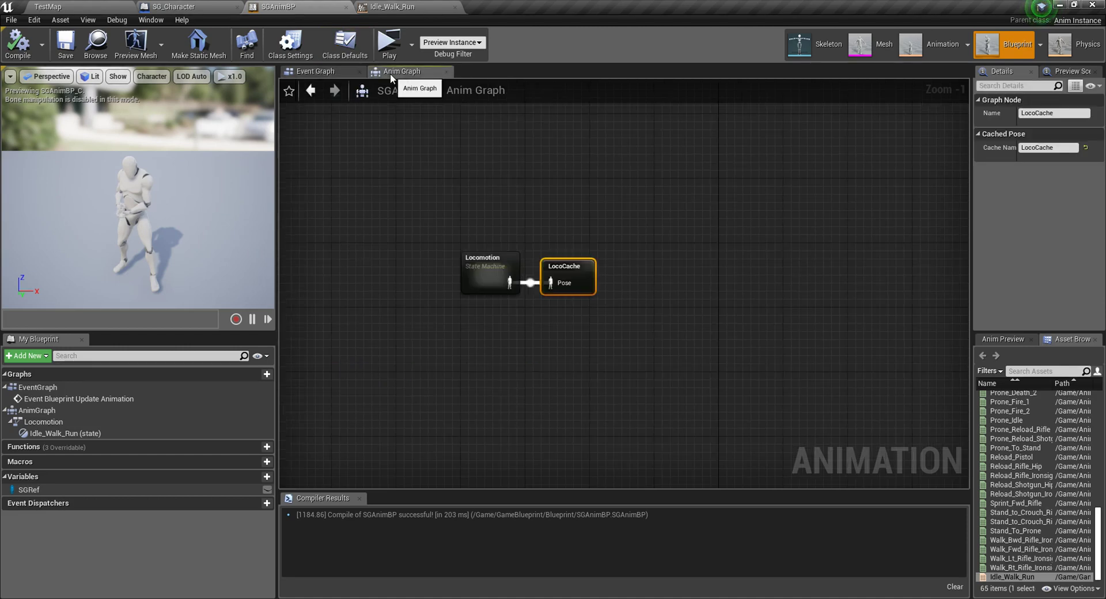
{"action": "double_click", "coordinate": [471, 280]}
{"action": "double_click", "coordinate": [714, 296]}
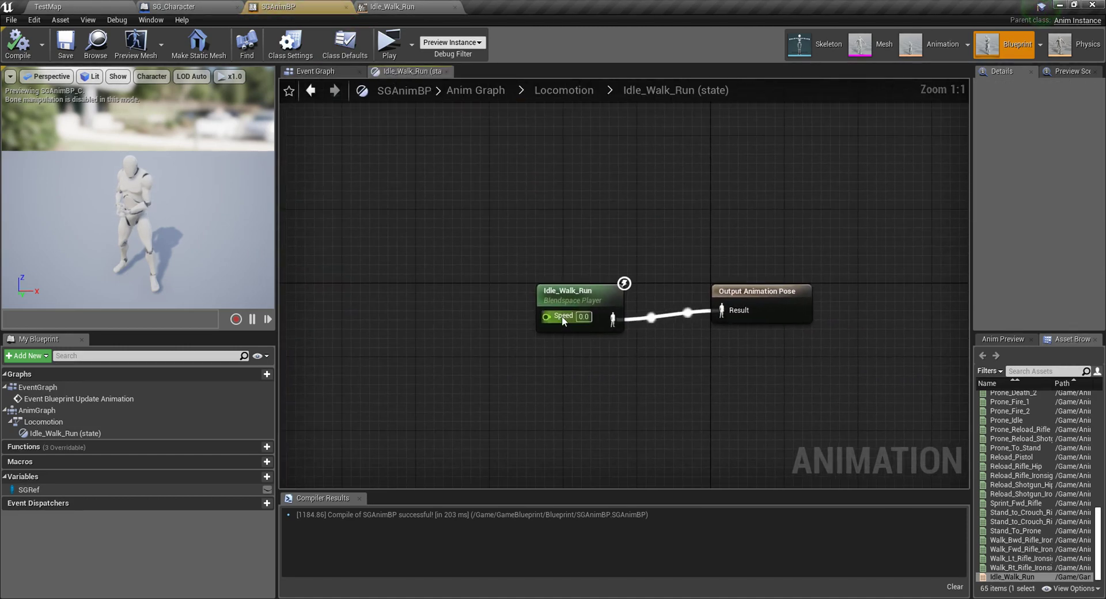
{"action": "left_click_drag", "start_coordinate": [547, 317], "coordinate": [479, 371]}
{"action": "left_click", "coordinate": [506, 174]}
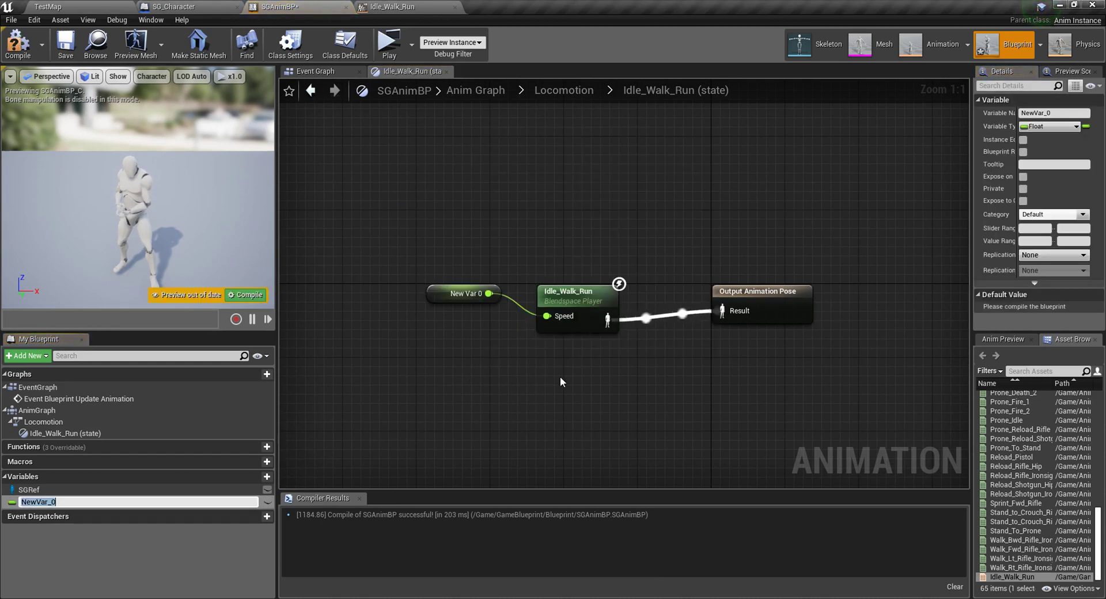
{"action": "type", "text": "Speed"}
{"action": "key", "text": "Return"}
{"action": "left_click_drag", "start_coordinate": [455, 300], "coordinate": [455, 319]}
{"action": "left_click", "coordinate": [323, 71]}
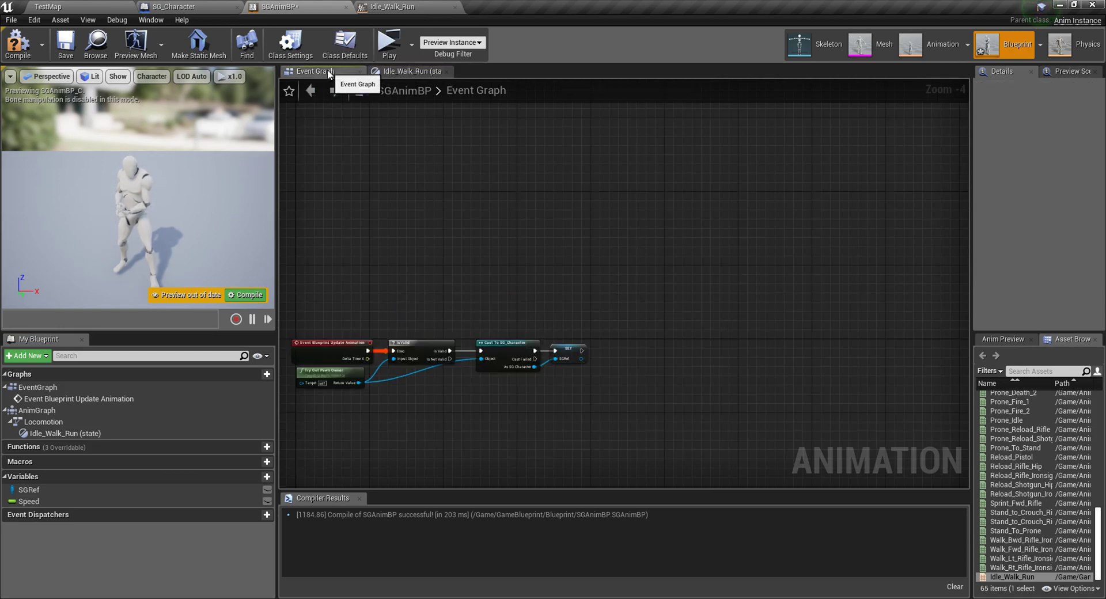
{"action": "scroll", "coordinate": [486, 363], "scroll_direction": "up", "scroll_amount": 4}
{"action": "left_click", "coordinate": [23, 51]}
Place a getter for the SGRef variable below the Cast To SG_Character node in the Event Graph.
{"action": "right_click_drag", "start_coordinate": [704, 390], "coordinate": [672, 345]}
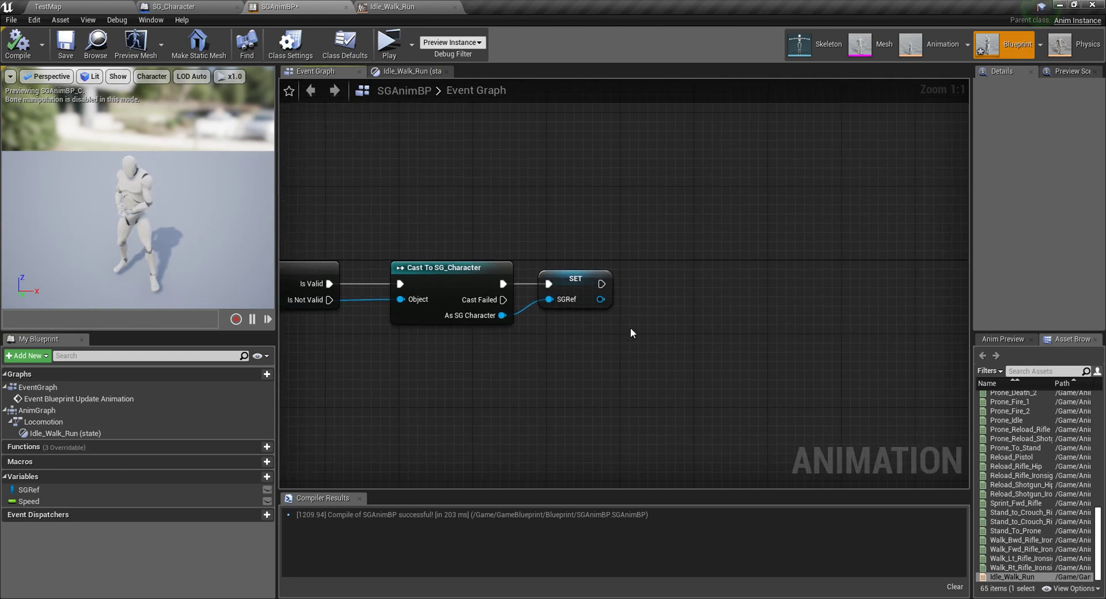
{"action": "left_click", "coordinate": [12, 489]}
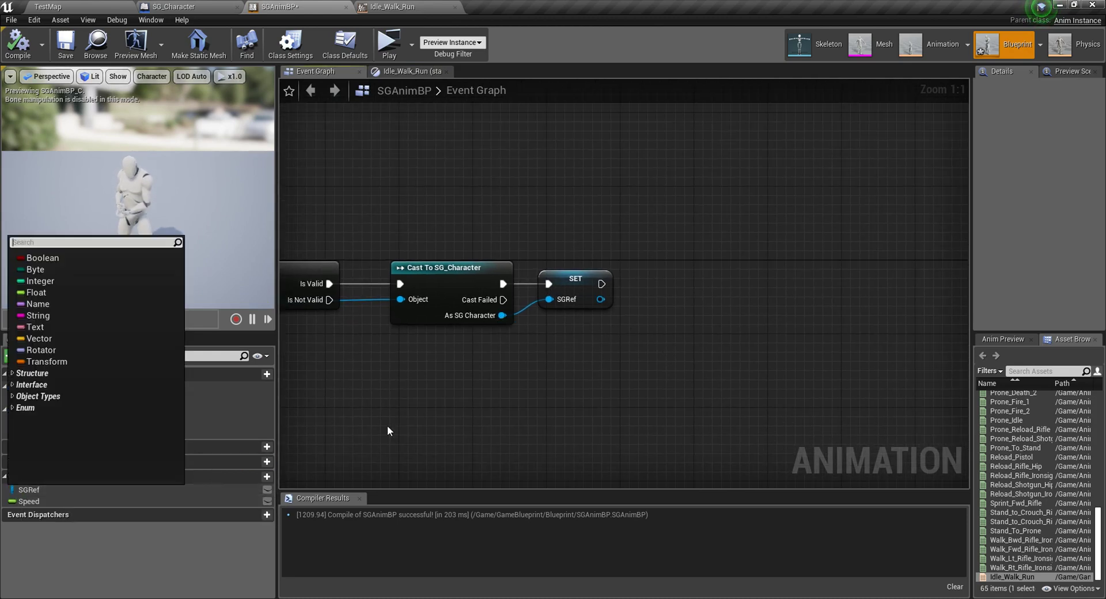
{"action": "left_click", "coordinate": [456, 397]}
{"action": "left_click_drag", "start_coordinate": [29, 490], "coordinate": [420, 356]}
{"action": "left_click", "coordinate": [444, 370]}
Add a Get Velocity node with the SGRef getter as its target.
{"action": "left_click_drag", "start_coordinate": [667, 346], "coordinate": [668, 348]}
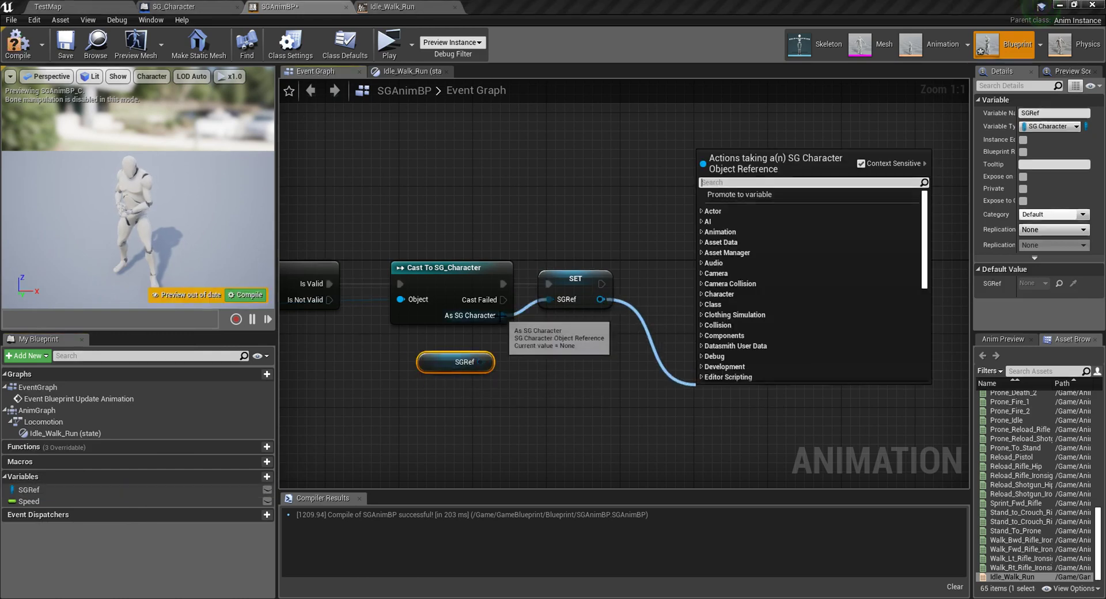
{"action": "left_click_drag", "start_coordinate": [502, 315], "coordinate": [549, 299]}
{"action": "left_click_drag", "start_coordinate": [480, 362], "coordinate": [554, 361]}
{"action": "left_click_drag", "start_coordinate": [480, 362], "coordinate": [623, 362]}
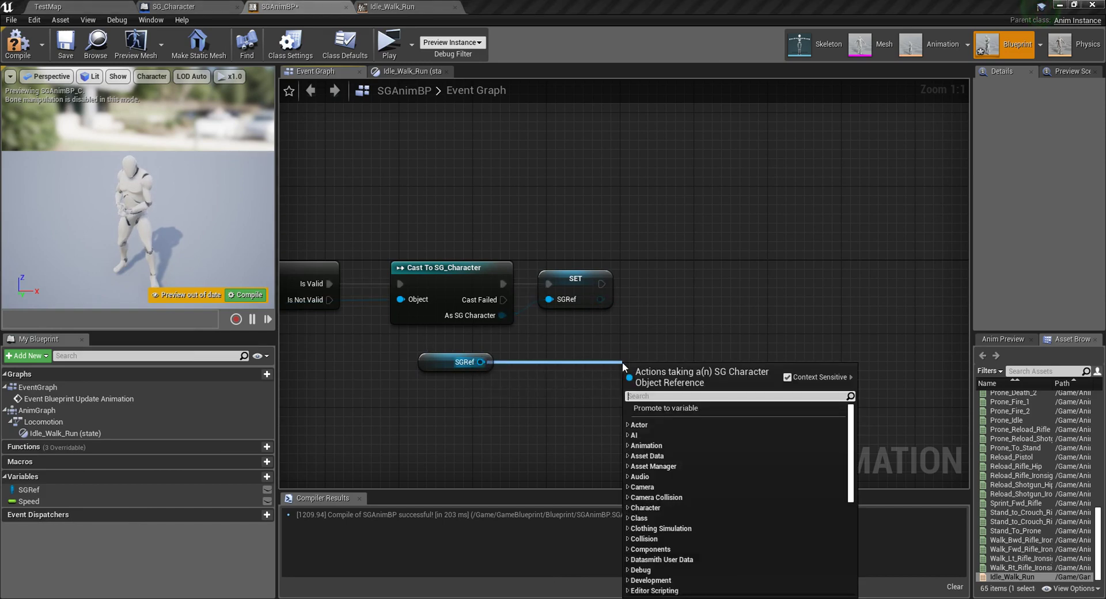
{"action": "type", "text": "get velo"}
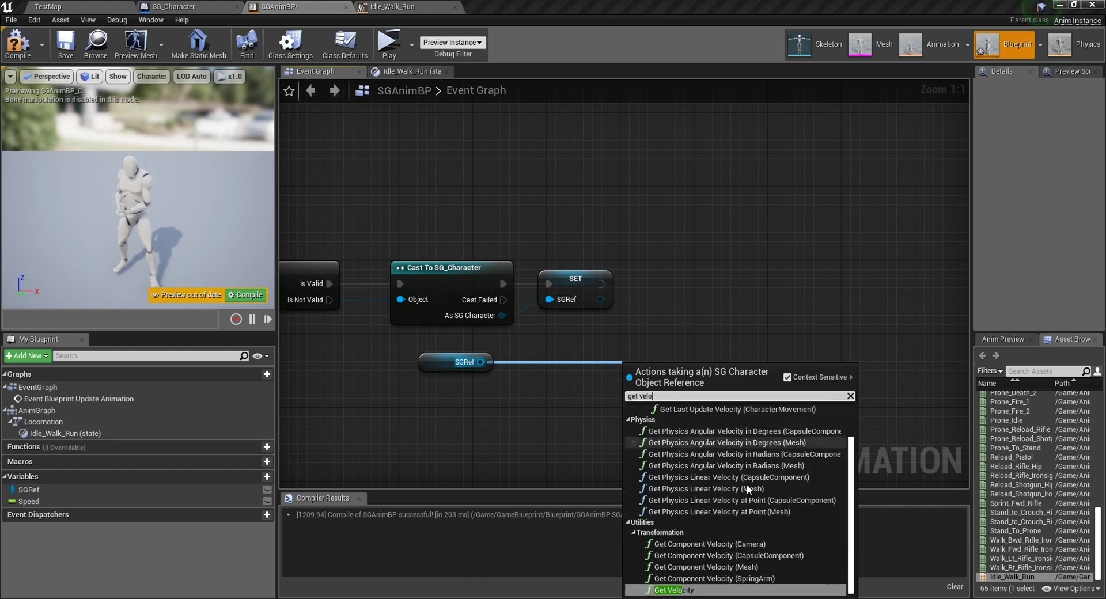
{"action": "left_click", "coordinate": [665, 590]}
Add a VectorLength node fed by Get Velocity's return value and place it beside that node.
{"action": "left_click_drag", "start_coordinate": [681, 385], "coordinate": [708, 365]}
{"action": "type", "text": "leng"}
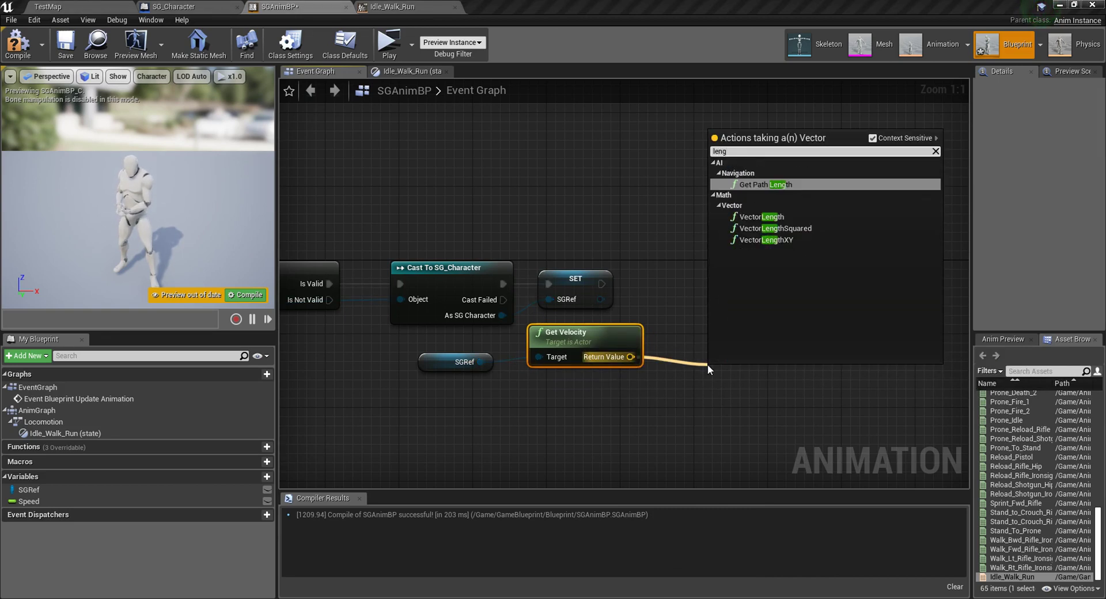
{"action": "left_click", "coordinate": [760, 217]}
{"action": "left_click_drag", "start_coordinate": [745, 372], "coordinate": [707, 335]}
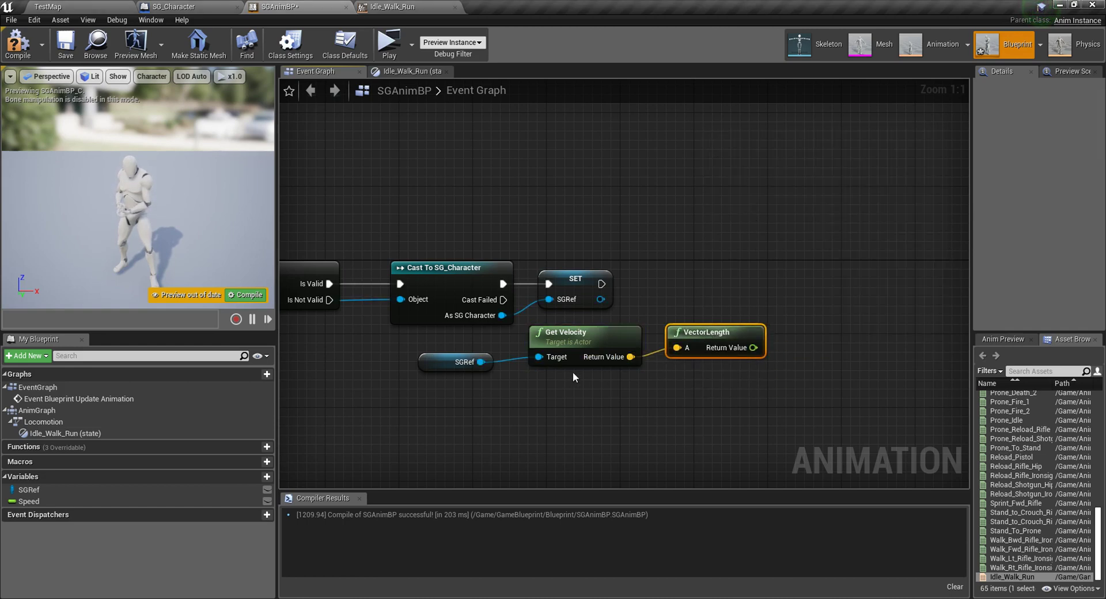
Straighten the connections between the SGRef getter, Get Velocity and VectorLength nodes.
{"action": "key", "text": "q"}
{"action": "left_click_drag", "start_coordinate": [443, 411], "coordinate": [700, 346]}
{"action": "right_click", "coordinate": [703, 344]}
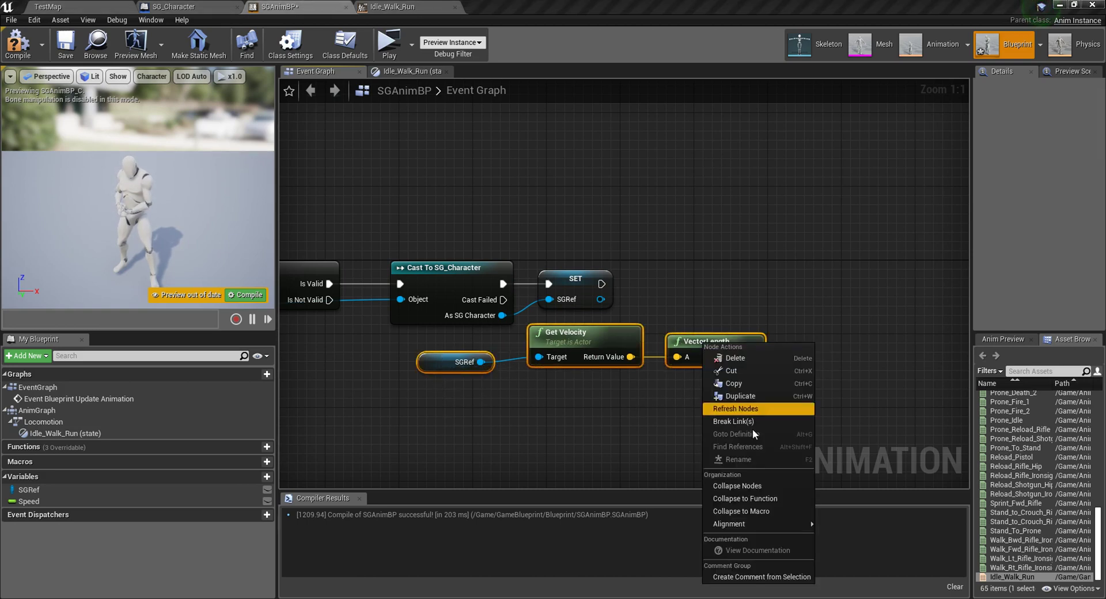
{"action": "mouse_move", "coordinate": [743, 525]}
{"action": "left_click", "coordinate": [882, 551]}
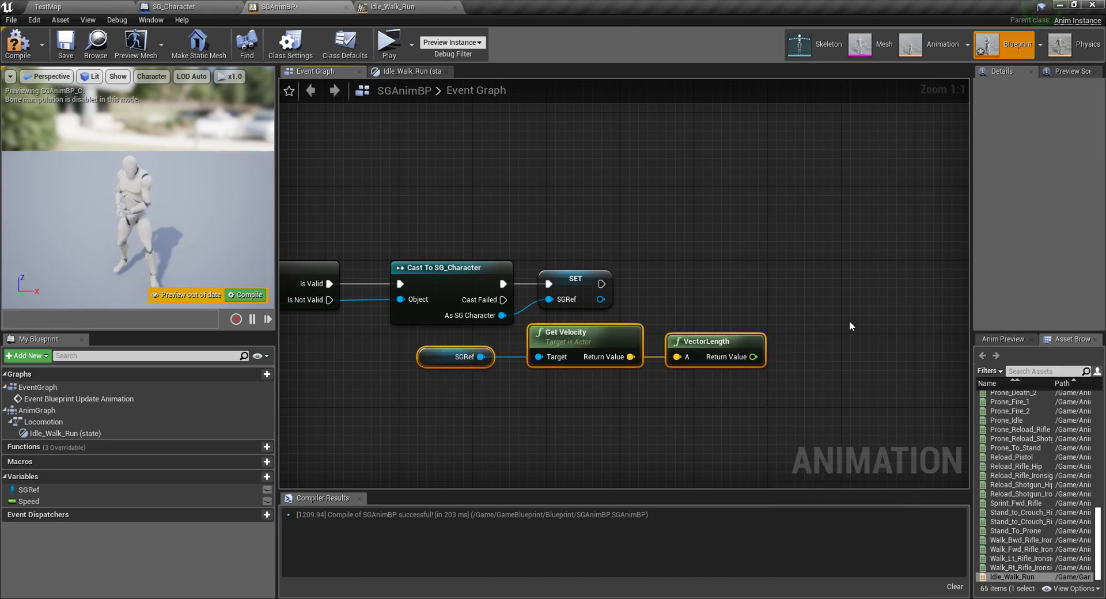
Set the Speed variable from the VectorLength result, executed after the SGRef set node, and compile and save the blueprint.
{"action": "right_click_drag", "start_coordinate": [849, 325], "coordinate": [710, 366]}
{"action": "left_click", "coordinate": [721, 398]}
{"action": "left_click_drag", "start_coordinate": [28, 501], "coordinate": [290, 487]}
{"action": "left_click_drag", "start_coordinate": [614, 397], "coordinate": [614, 397]}
{"action": "left_click_drag", "start_coordinate": [601, 342], "coordinate": [665, 339]}
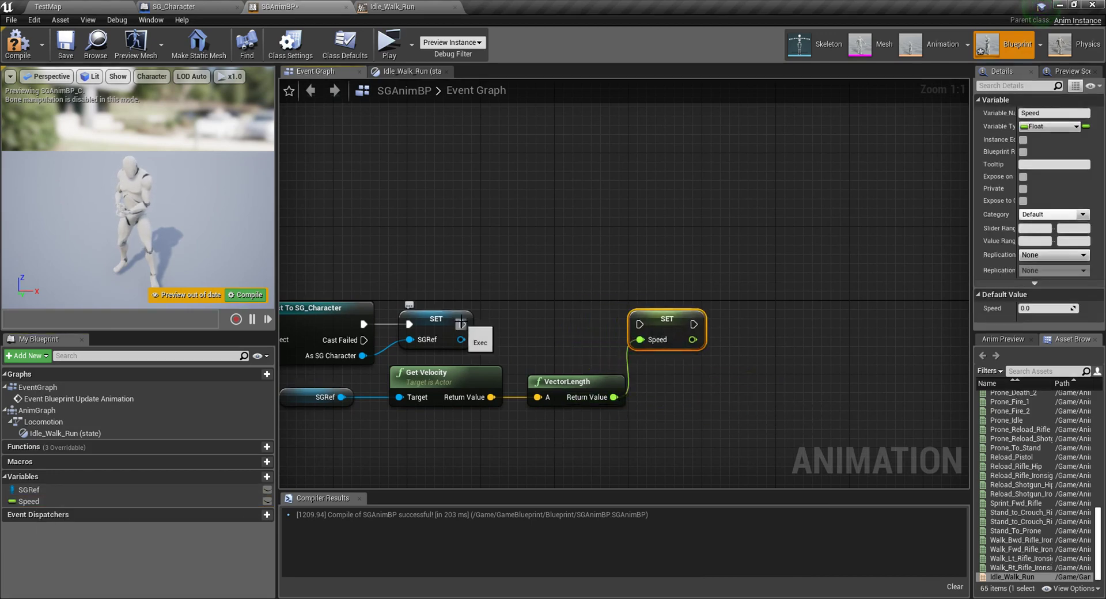
{"action": "left_click_drag", "start_coordinate": [461, 324], "coordinate": [640, 324]}
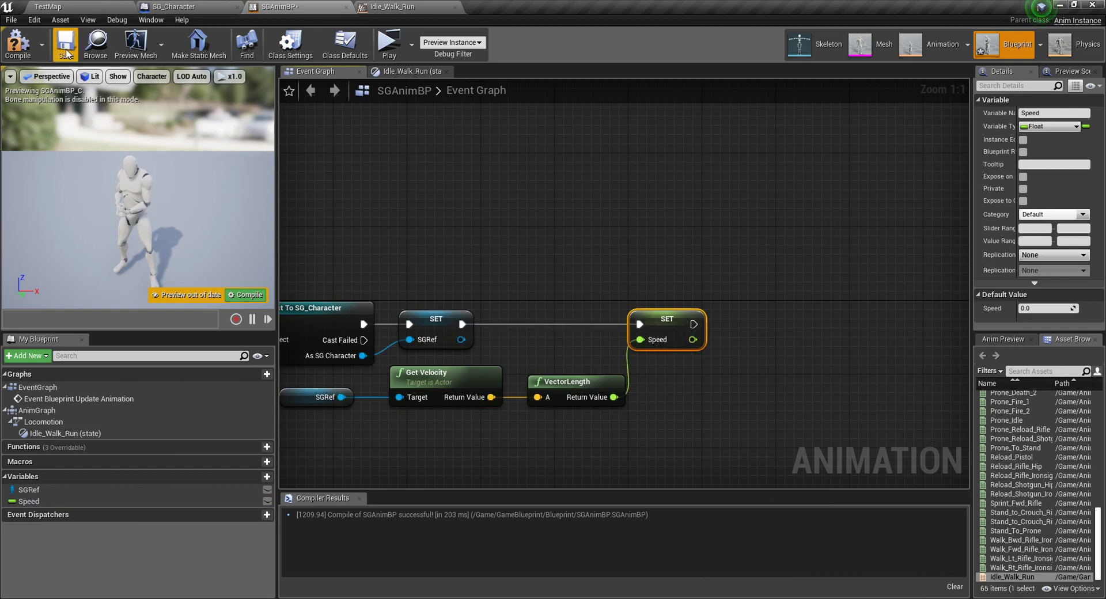
{"action": "left_click", "coordinate": [18, 46]}
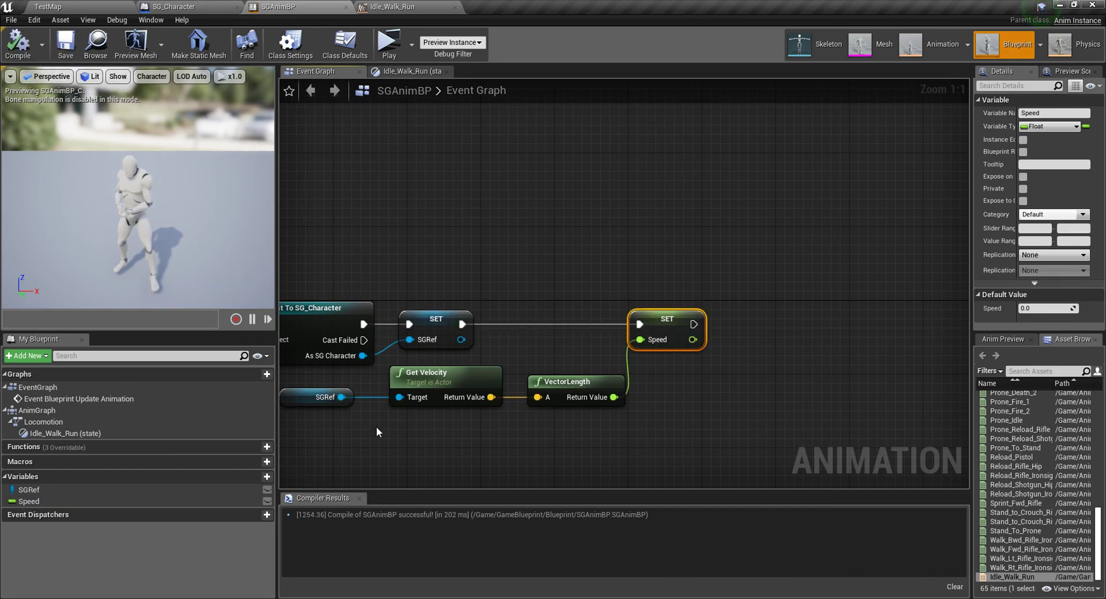
Add a Calculate Direction node to the Event Graph and place it beside the Speed set node.
{"action": "right_click_drag", "start_coordinate": [835, 263], "coordinate": [743, 252]}
{"action": "right_click", "coordinate": [685, 297]}
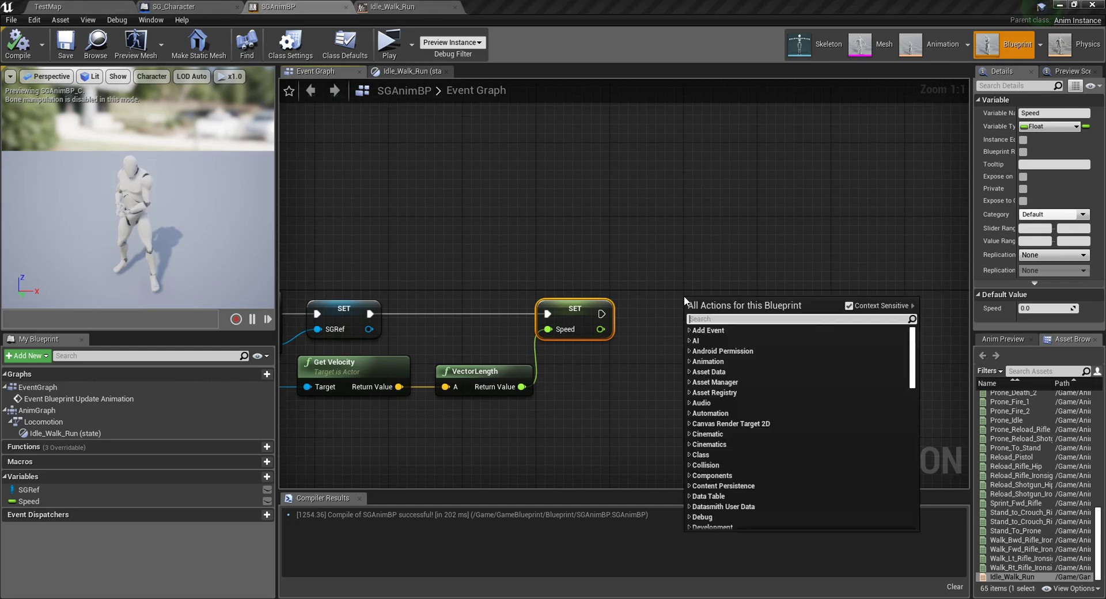
{"action": "type", "text": "calcu"}
{"action": "left_click", "coordinate": [773, 344]}
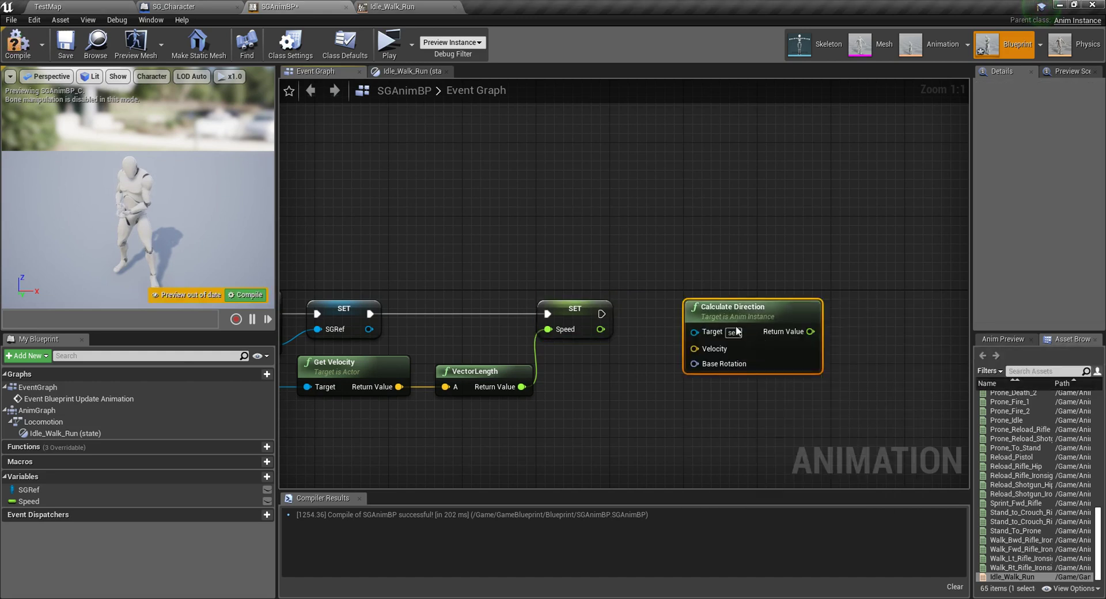
{"action": "left_click_drag", "start_coordinate": [720, 340], "coordinate": [705, 314]}
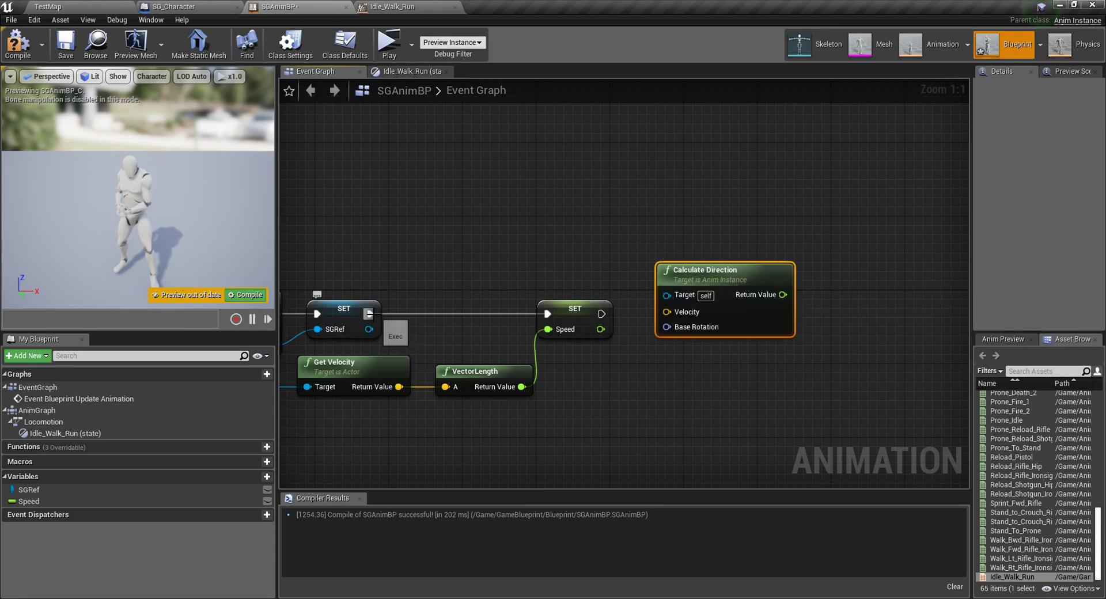
{"action": "left_click_drag", "start_coordinate": [369, 314], "coordinate": [451, 284]}
{"action": "key", "text": "Escape"}
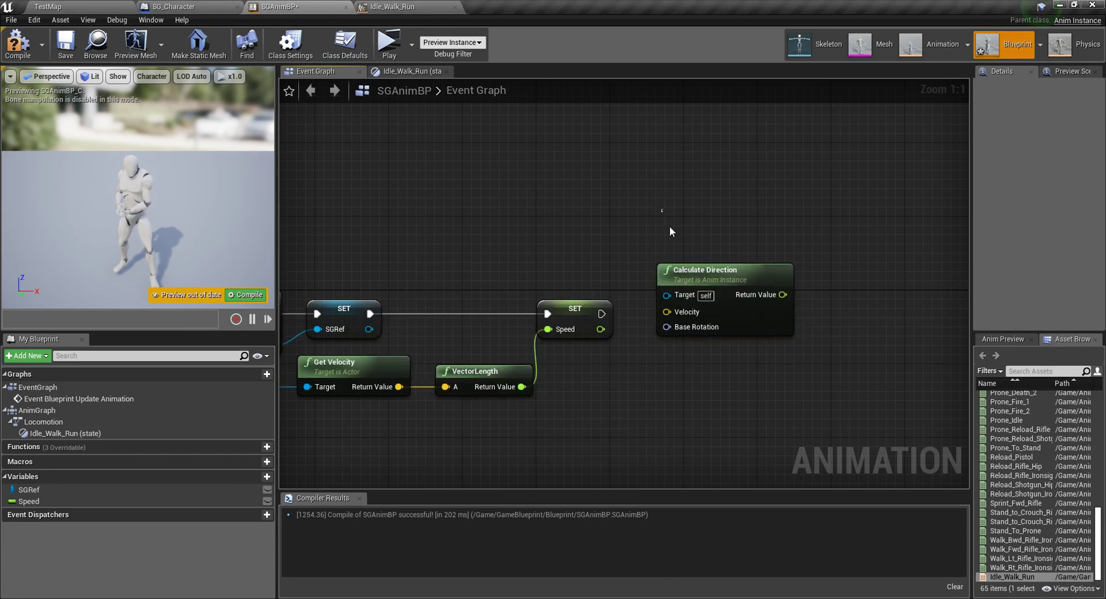
Move the Calculate Direction node beside the Speed set node and connect Get Velocity's return value to its Velocity input.
{"action": "left_click_drag", "start_coordinate": [369, 314], "coordinate": [538, 239]}
{"action": "left_click", "coordinate": [670, 200]}
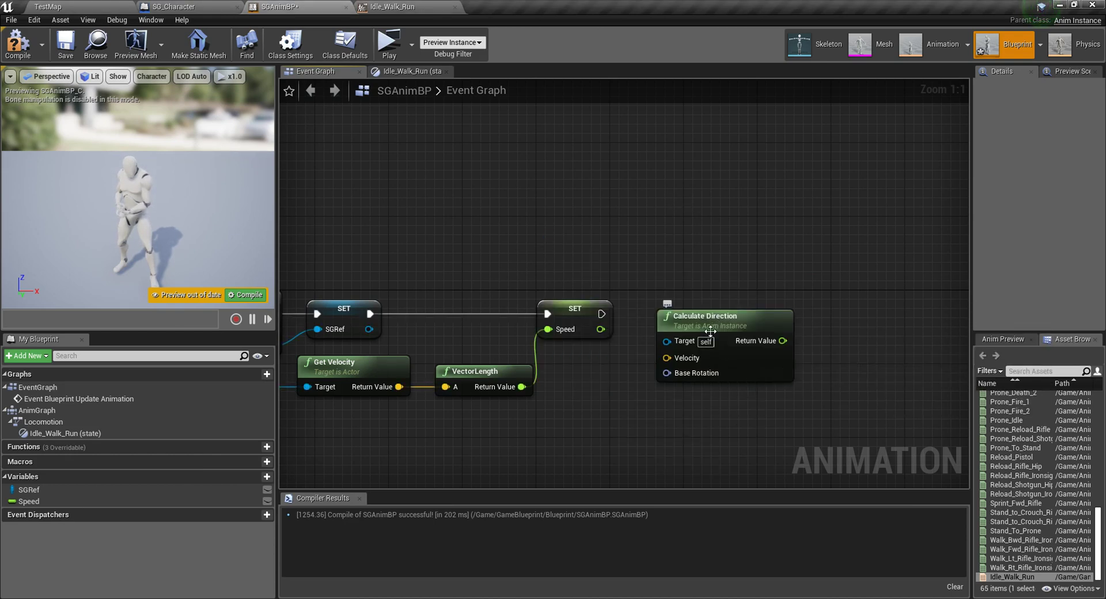
{"action": "left_click_drag", "start_coordinate": [713, 319], "coordinate": [693, 310]}
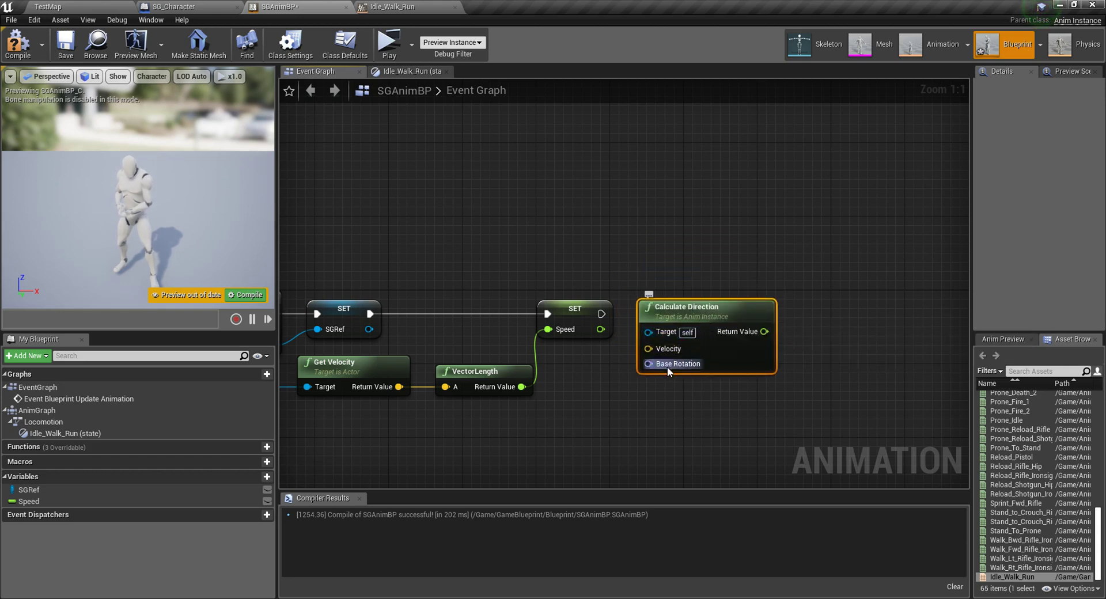
{"action": "left_click_drag", "start_coordinate": [399, 386], "coordinate": [648, 349]}
{"action": "right_click_drag", "start_coordinate": [306, 419], "coordinate": [401, 402]}
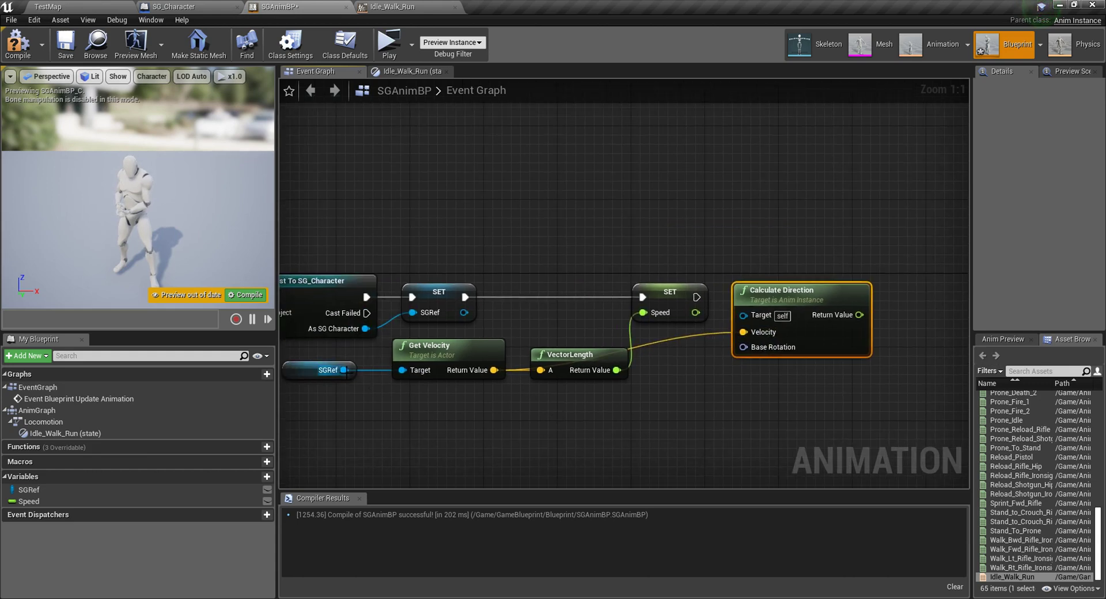
{"action": "left_click_drag", "start_coordinate": [343, 370], "coordinate": [417, 404]}
{"action": "type", "text": "get"}
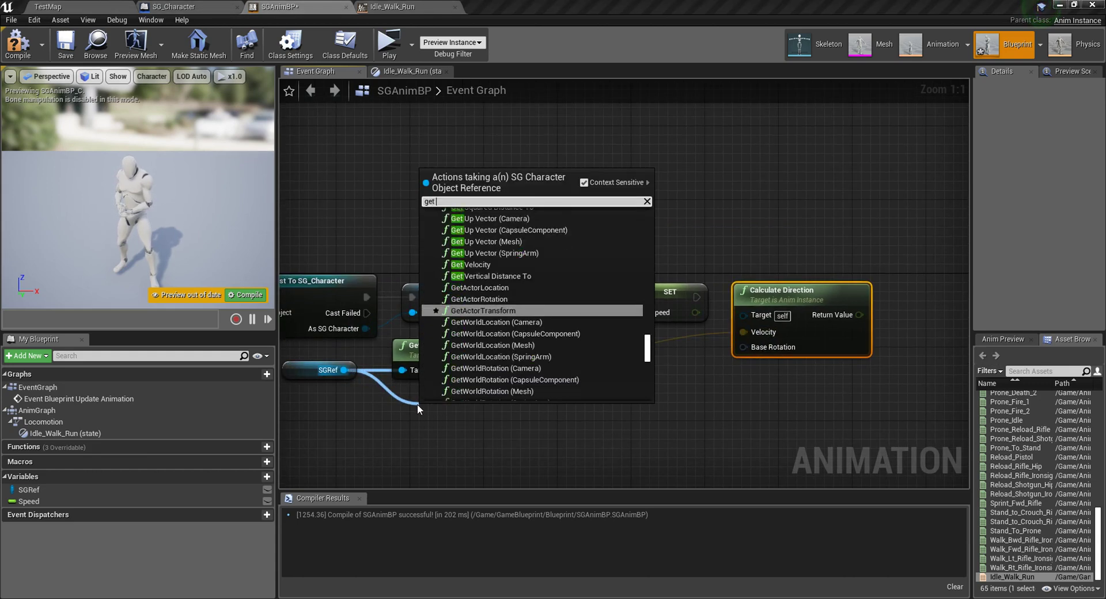
{"action": "type", "text": " vel"}
{"action": "left_click", "coordinate": [529, 423]}
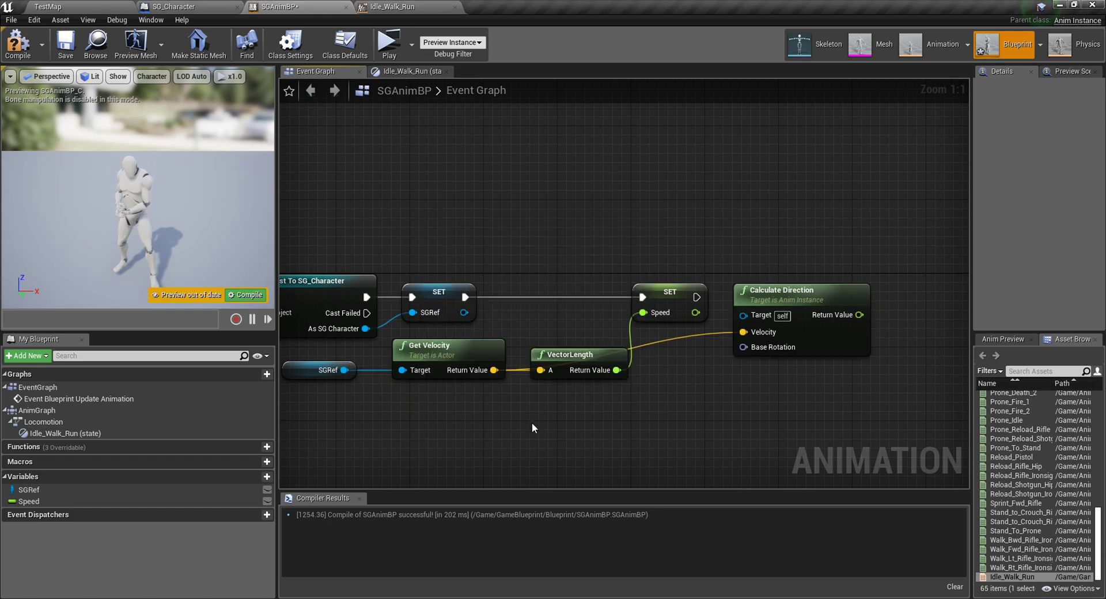
Add a GetActorRotation node fed by SGRef and connect its return value to Calculate Direction's Base Rotation input.
{"action": "left_click_drag", "start_coordinate": [344, 370], "coordinate": [468, 416]}
{"action": "type", "text": "get rota"}
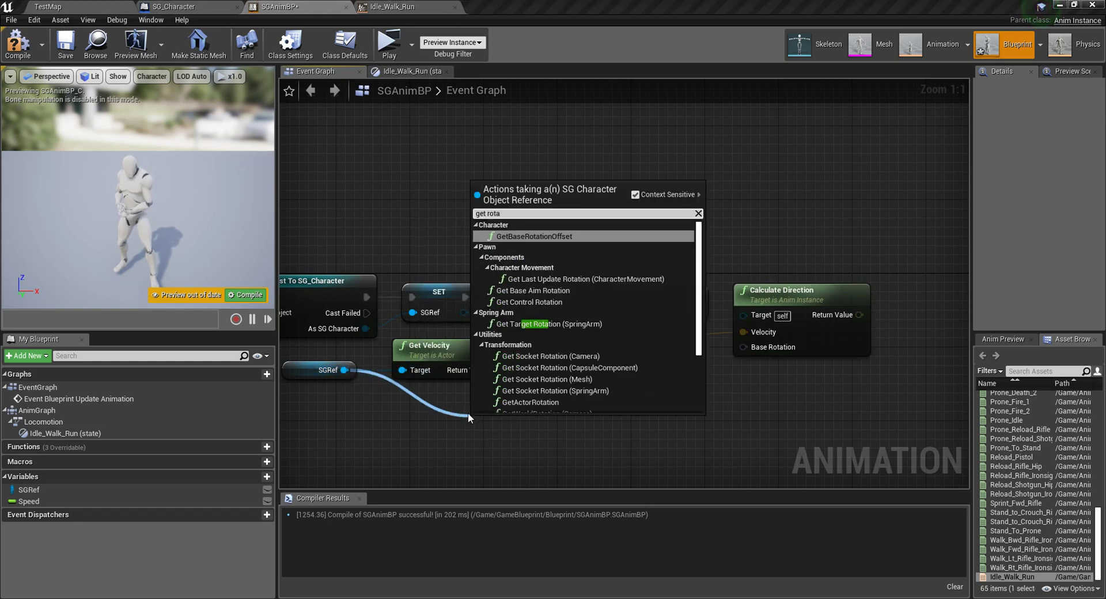
{"action": "key", "text": "BackSpace"}
{"action": "key", "text": "BackSpace"}
{"action": "key", "text": "BackSpace"}
{"action": "key", "text": "BackSpace"}
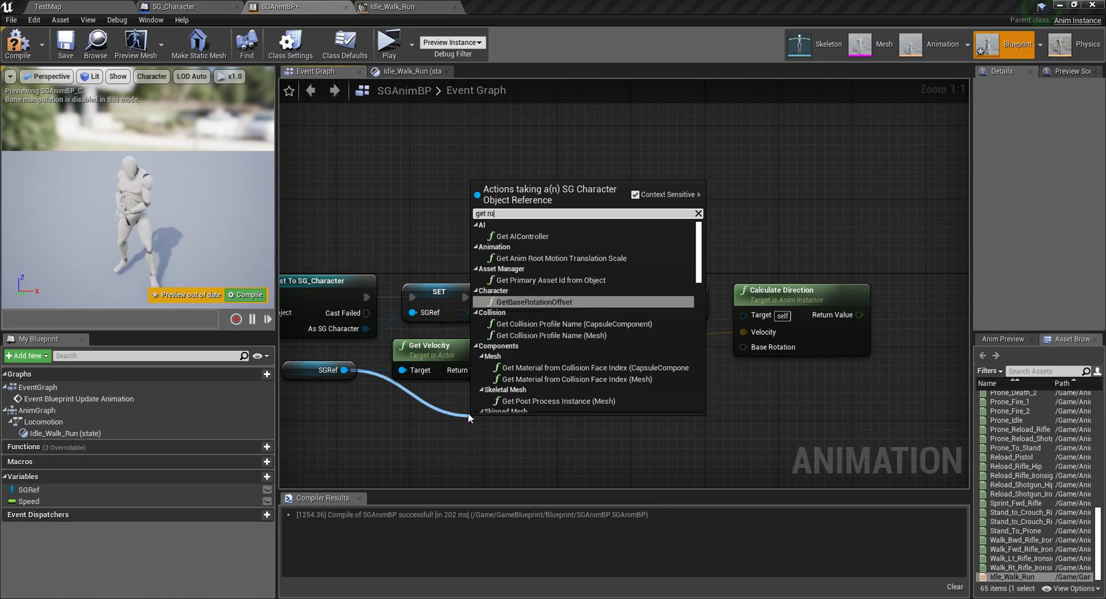
{"action": "type", "text": "ac"}
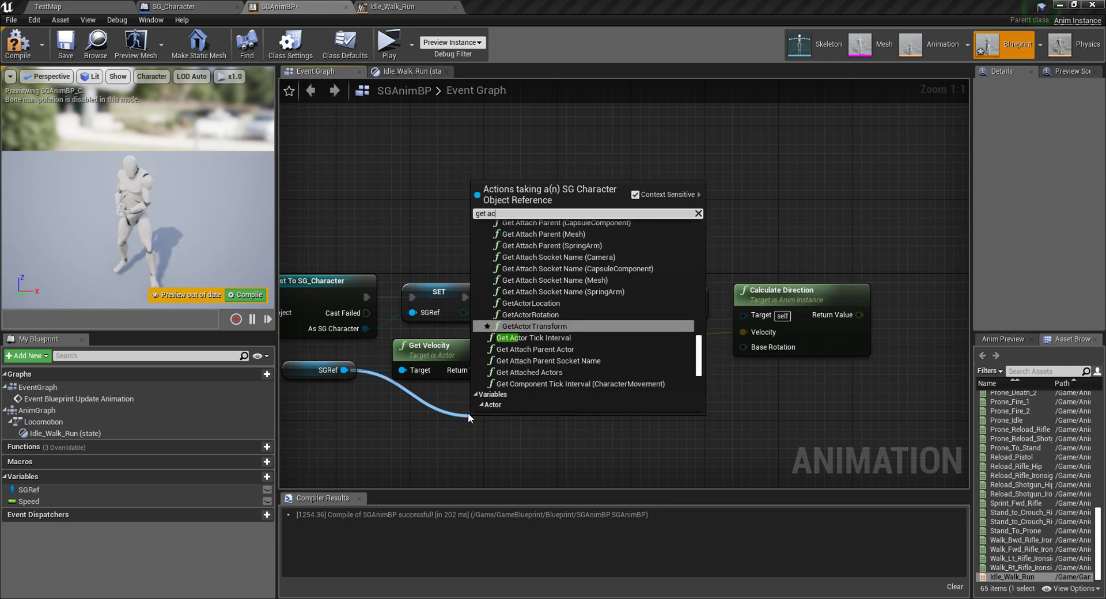
{"action": "type", "text": "tor"}
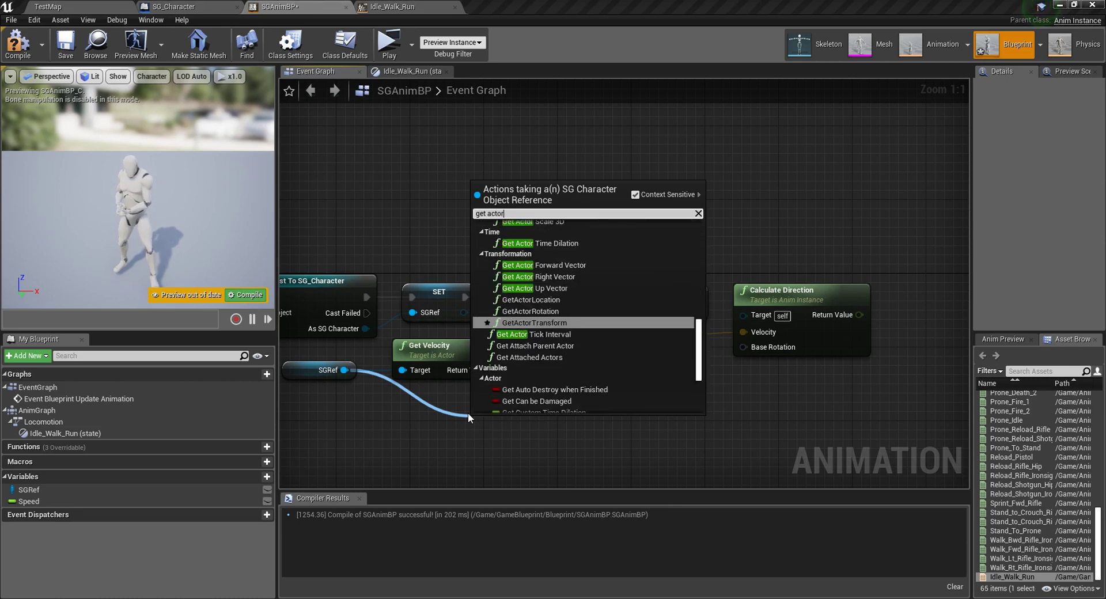
{"action": "left_click", "coordinate": [530, 311]}
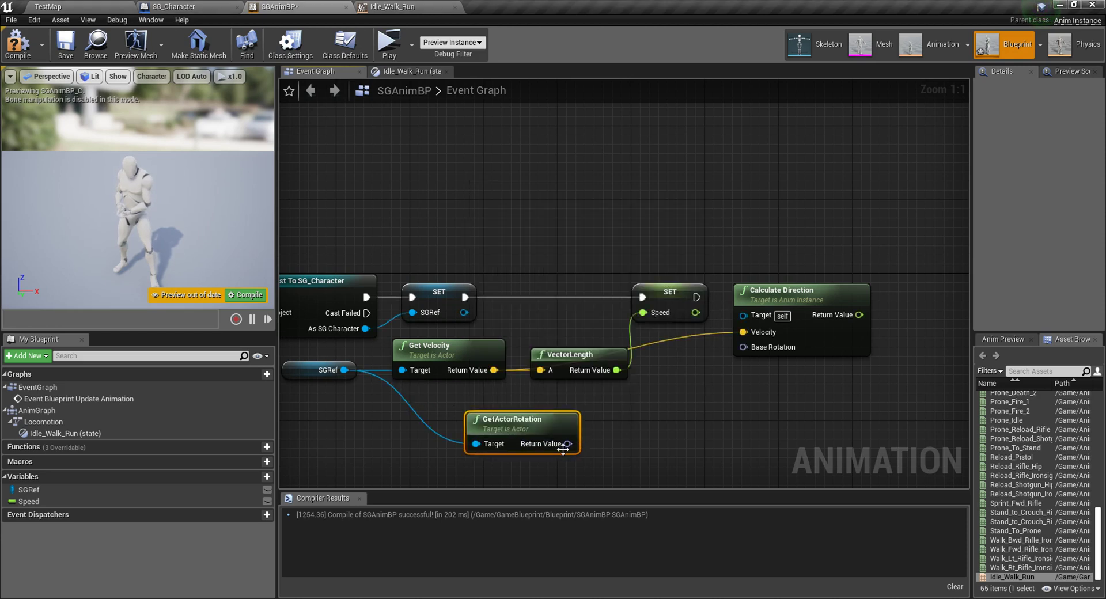
{"action": "left_click_drag", "start_coordinate": [563, 444], "coordinate": [743, 346]}
Move Calculate Direction below the Speed set node and promote its return value to a variable named Direction.
{"action": "right_click_drag", "start_coordinate": [810, 292], "coordinate": [621, 325]}
{"action": "left_click_drag", "start_coordinate": [622, 326], "coordinate": [555, 381]}
{"action": "left_click_drag", "start_coordinate": [612, 408], "coordinate": [644, 323]}
{"action": "left_click", "coordinate": [687, 358]}
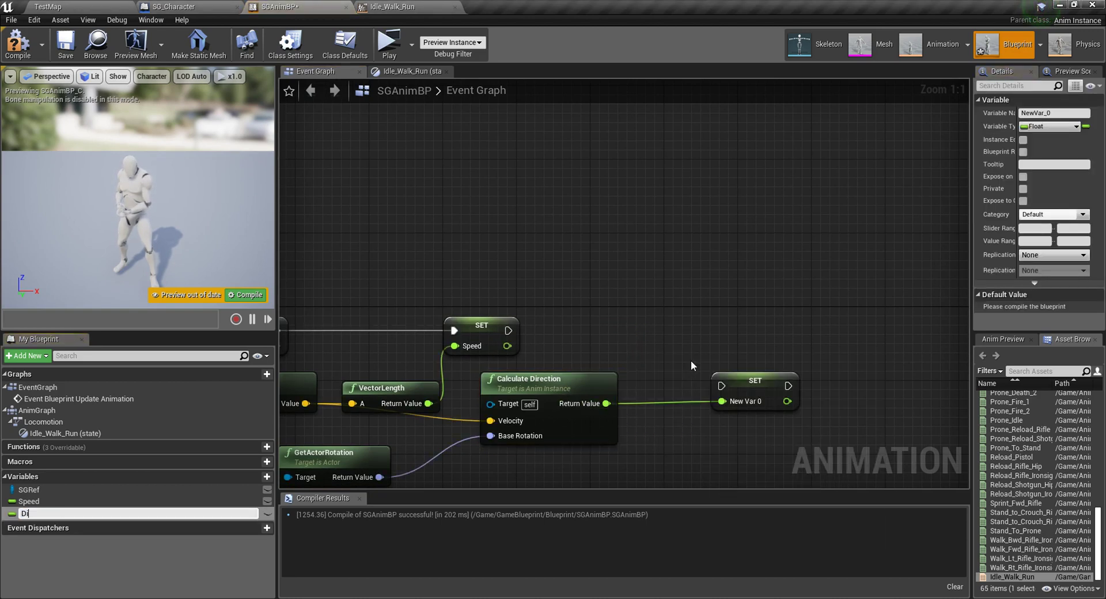
{"action": "type", "text": "Direction"}
{"action": "key", "text": "Return"}
Place the Direction set node beside the Speed set node, executed after it, tidy Calculate Direction's position and compile the blueprint.
{"action": "left_click_drag", "start_coordinate": [756, 387], "coordinate": [638, 332]}
{"action": "left_click_drag", "start_coordinate": [508, 332], "coordinate": [552, 334]}
{"action": "left_click_drag", "start_coordinate": [623, 335], "coordinate": [621, 332]}
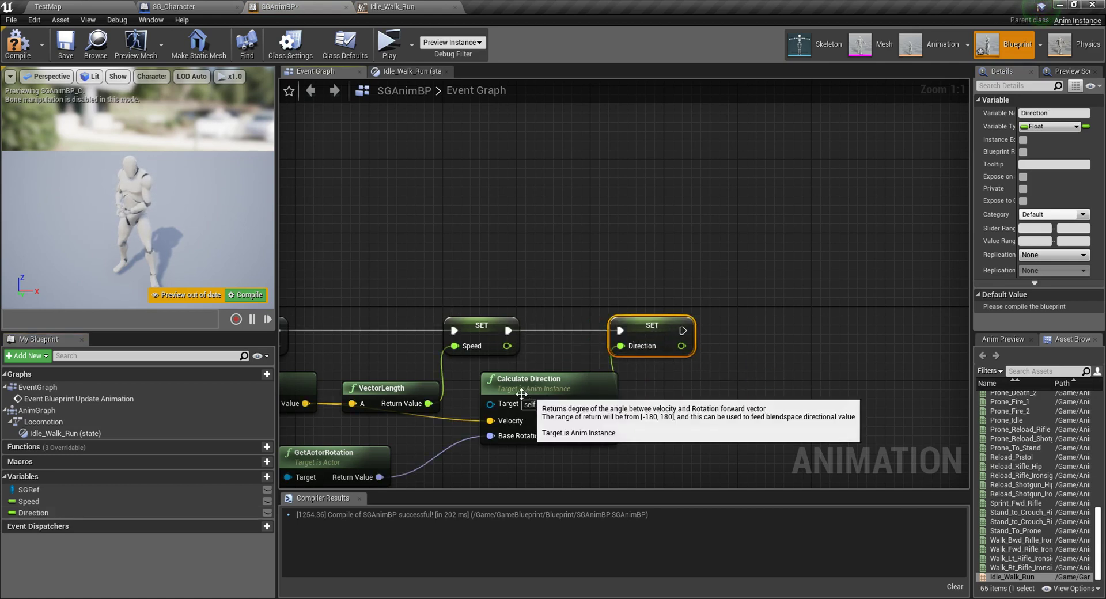
{"action": "left_click_drag", "start_coordinate": [507, 331], "coordinate": [507, 143]}
{"action": "key", "text": "Escape"}
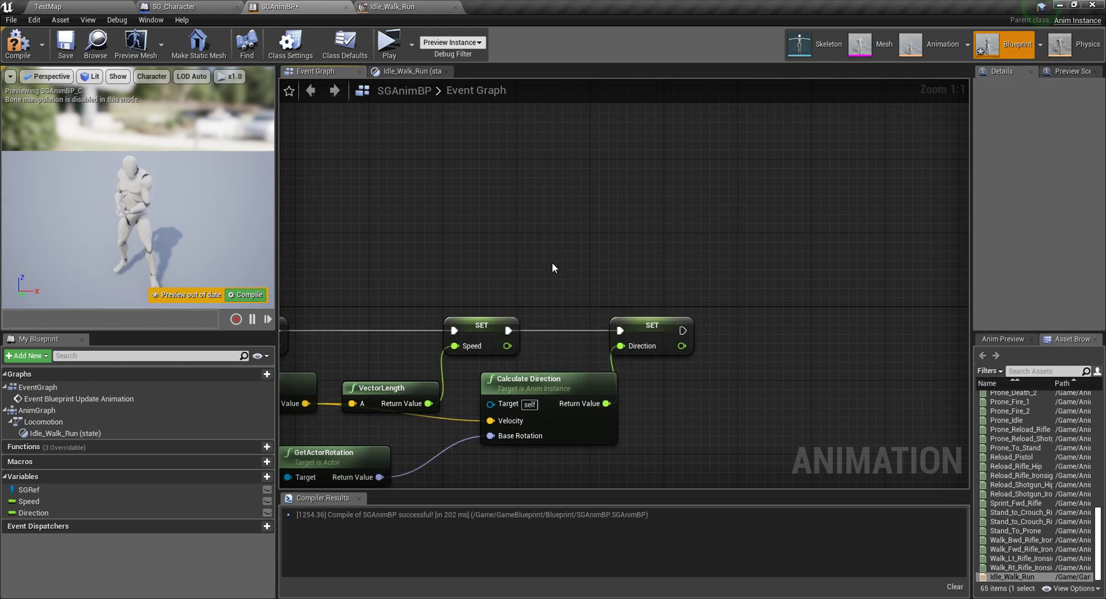
{"action": "left_click_drag", "start_coordinate": [546, 410], "coordinate": [555, 428]}
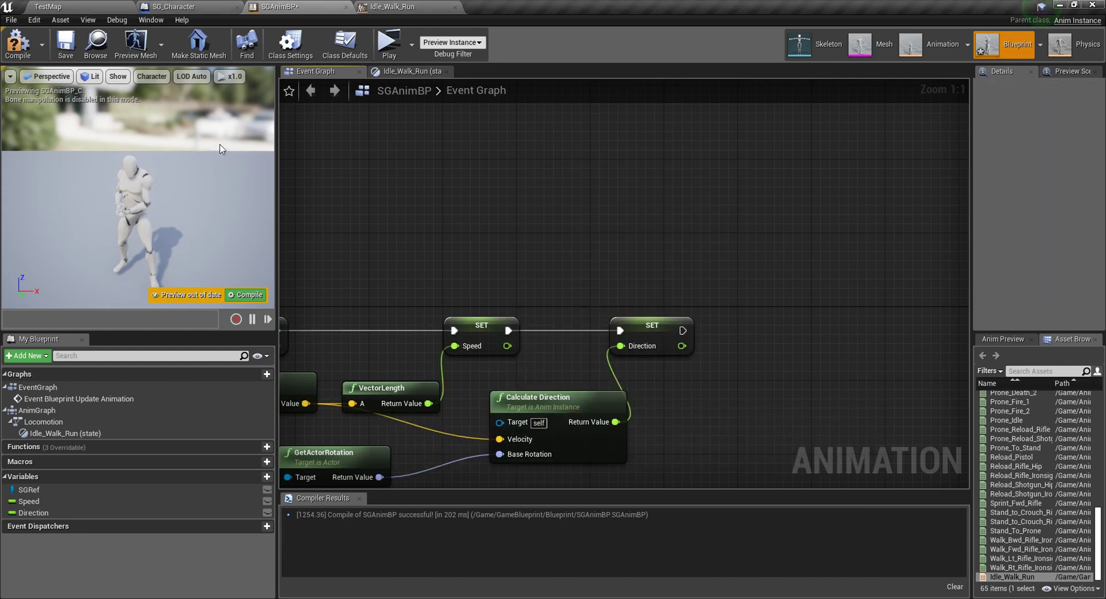
{"action": "left_click", "coordinate": [17, 45]}
{"action": "right_click_drag", "start_coordinate": [745, 423], "coordinate": [760, 333]}
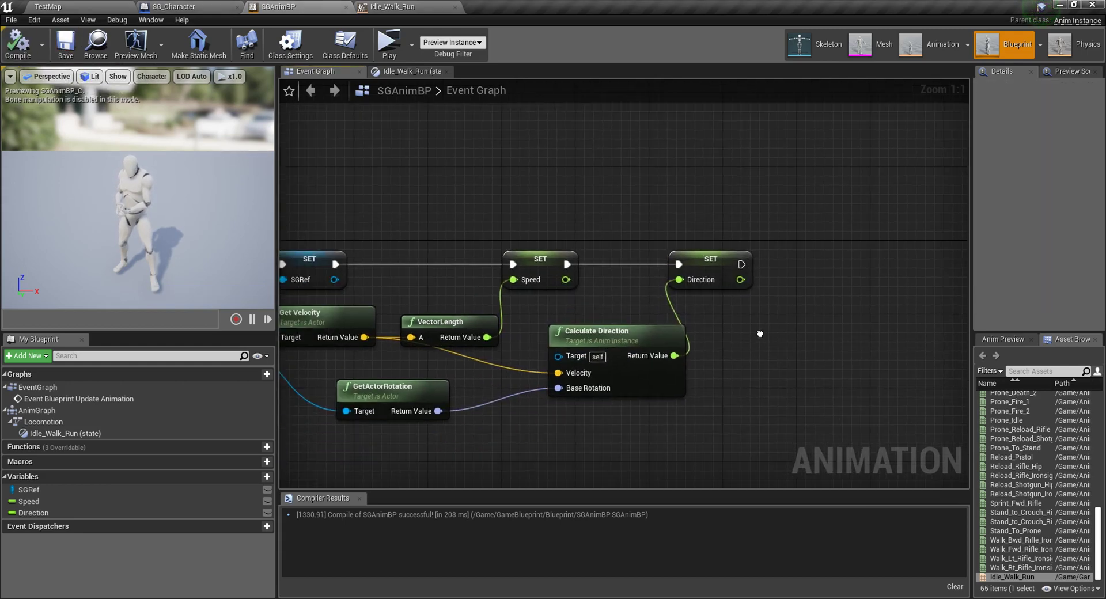
{"action": "left_click", "coordinate": [536, 263]}
{"action": "left_click", "coordinate": [717, 263]}
{"action": "left_click", "coordinate": [812, 376]}
{"action": "left_click", "coordinate": [406, 73]}
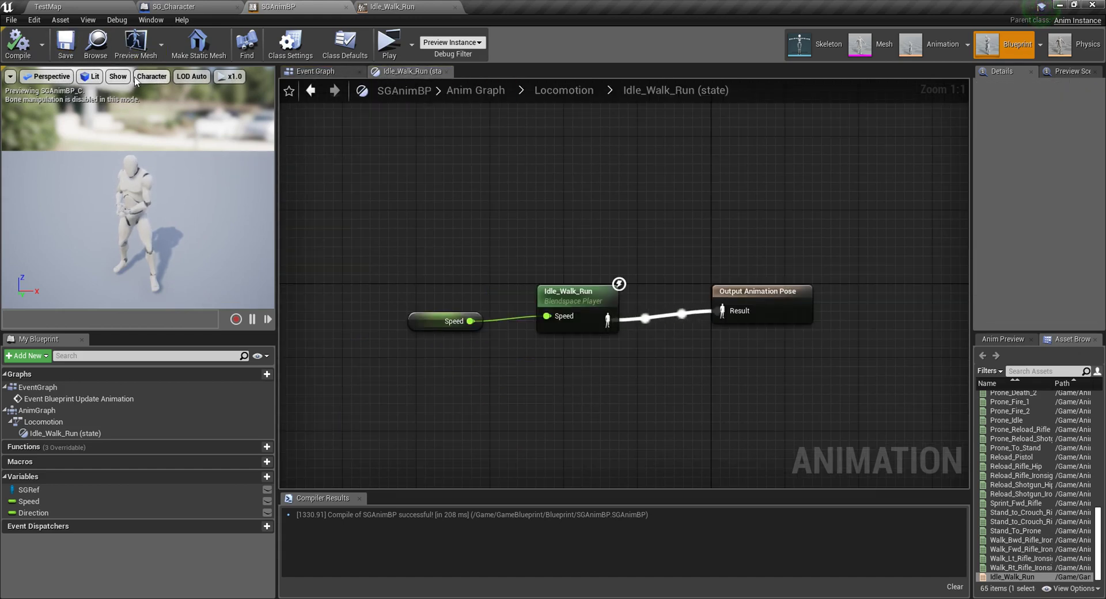
In SG_Character, set the character mesh's Anim Class to SGAnimBP and compile the blueprint.
{"action": "left_click", "coordinate": [175, 6]}
{"action": "left_click", "coordinate": [505, 262]}
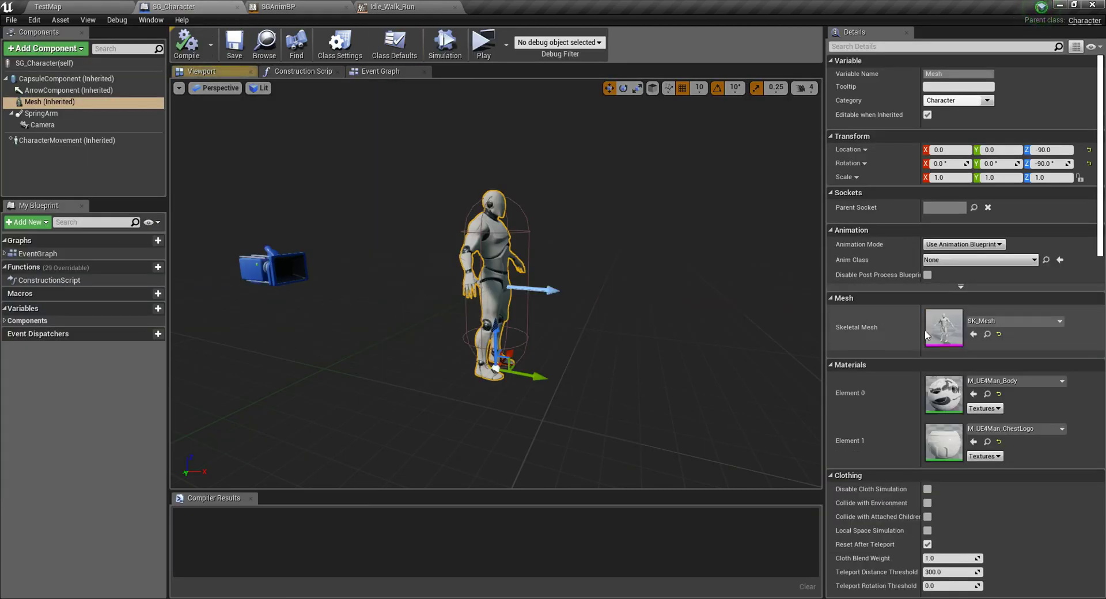
{"action": "left_click", "coordinate": [991, 260]}
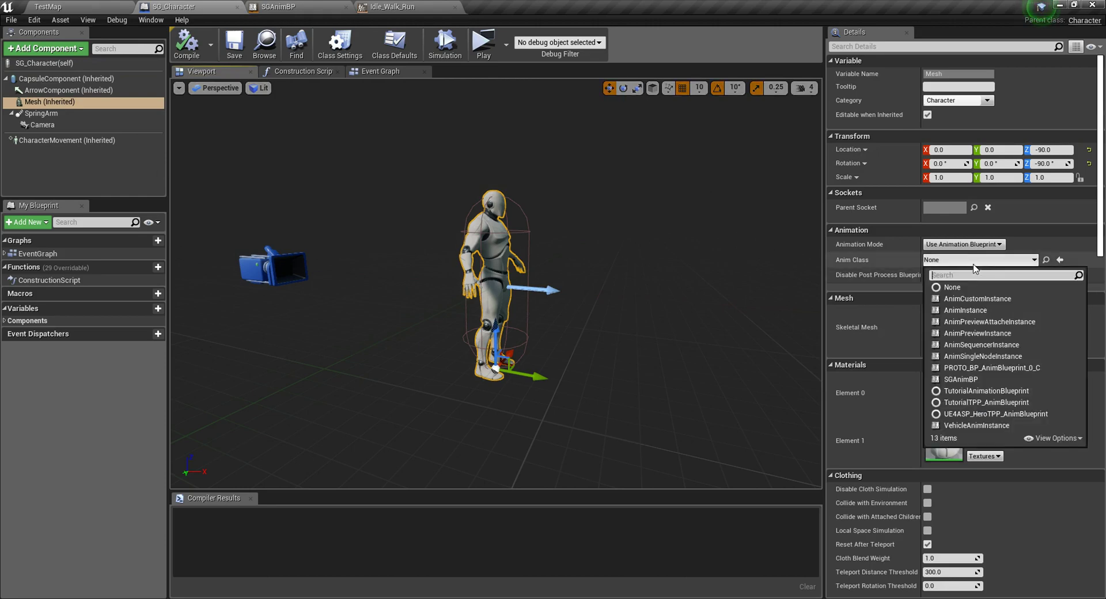
{"action": "left_click", "coordinate": [961, 379]}
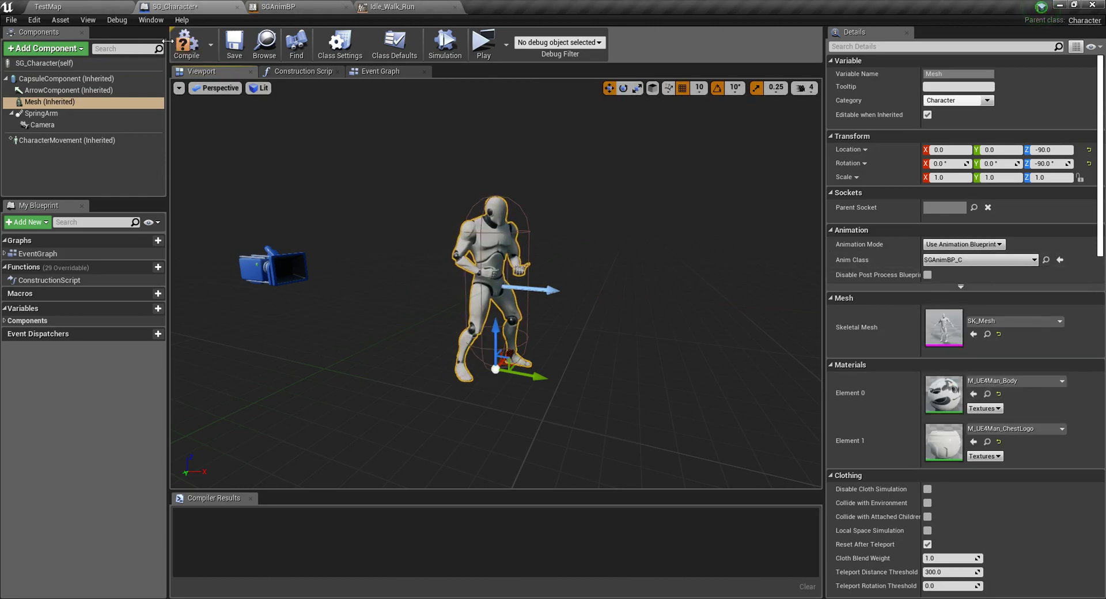
{"action": "left_click", "coordinate": [186, 42]}
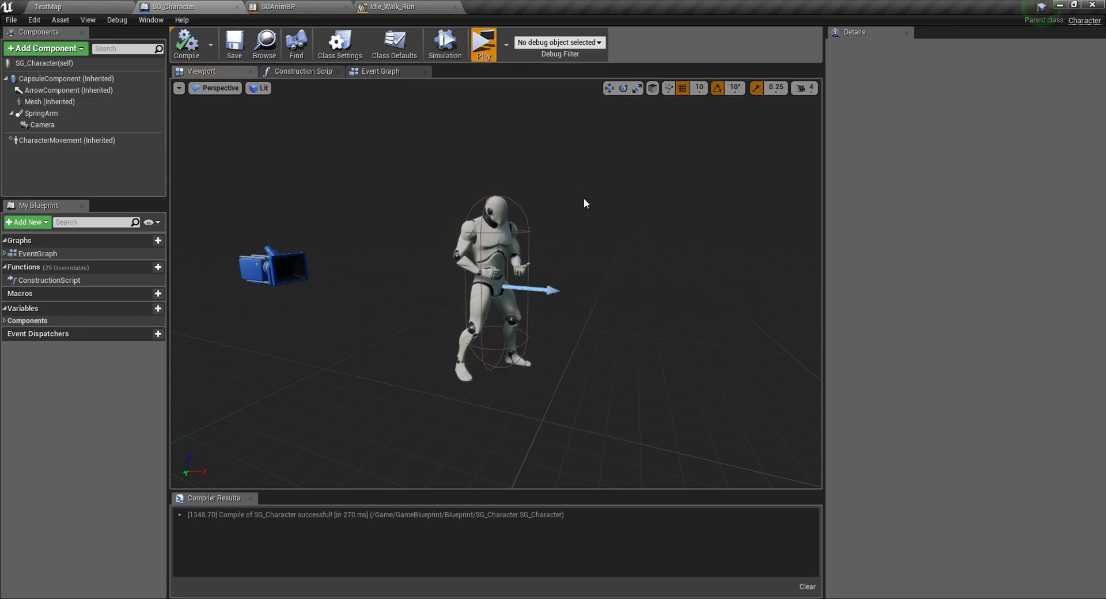
Play the game preview and move the character forward, backward and sideways to test the locomotion animation.
{"action": "left_click", "coordinate": [484, 46]}
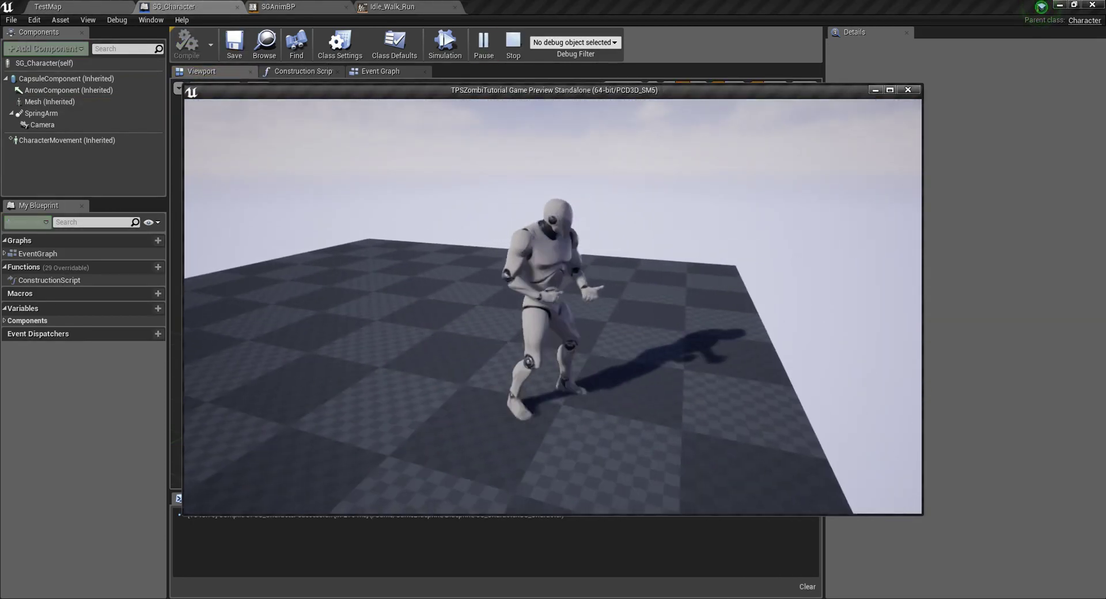
{"action": "key", "text": "w"}
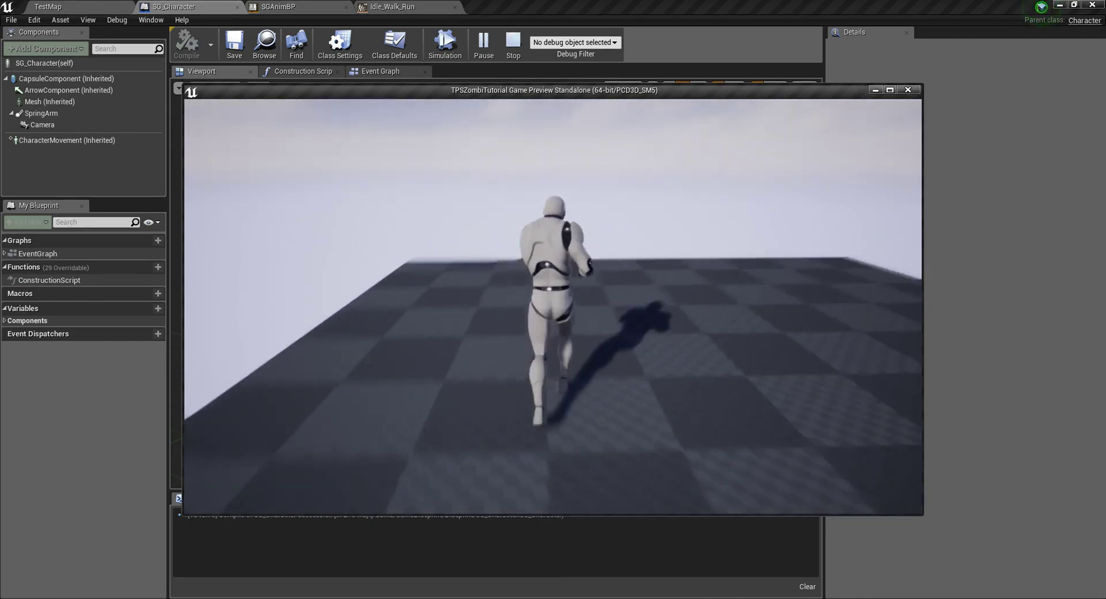
{"action": "key", "text": "a"}
{"action": "key", "text": "d"}
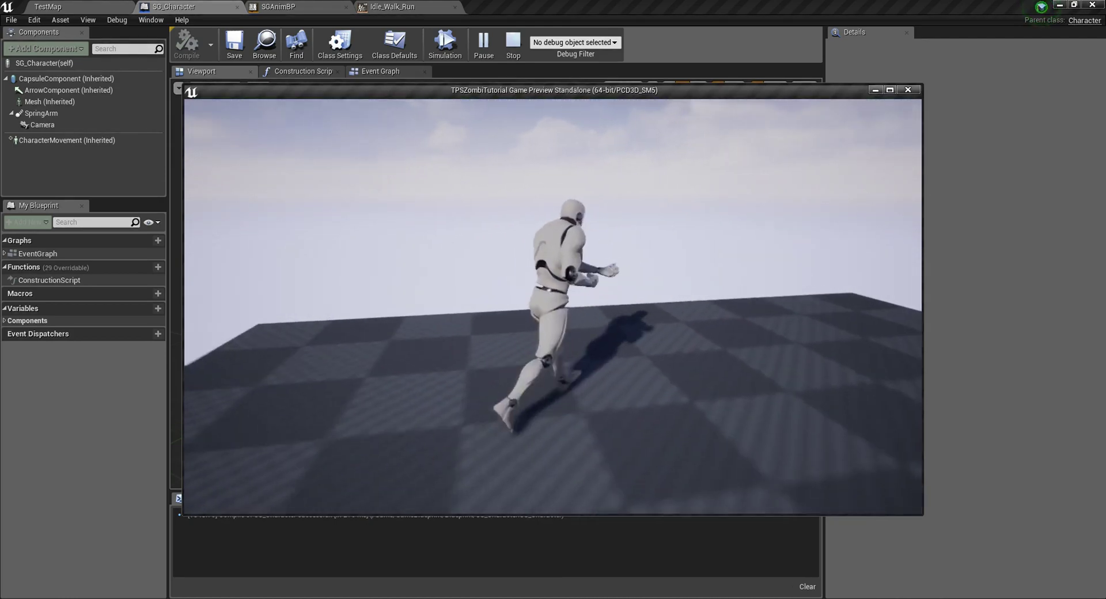
{"action": "key", "text": "s"}
{"action": "key", "text": "a"}
{"action": "key", "text": "w"}
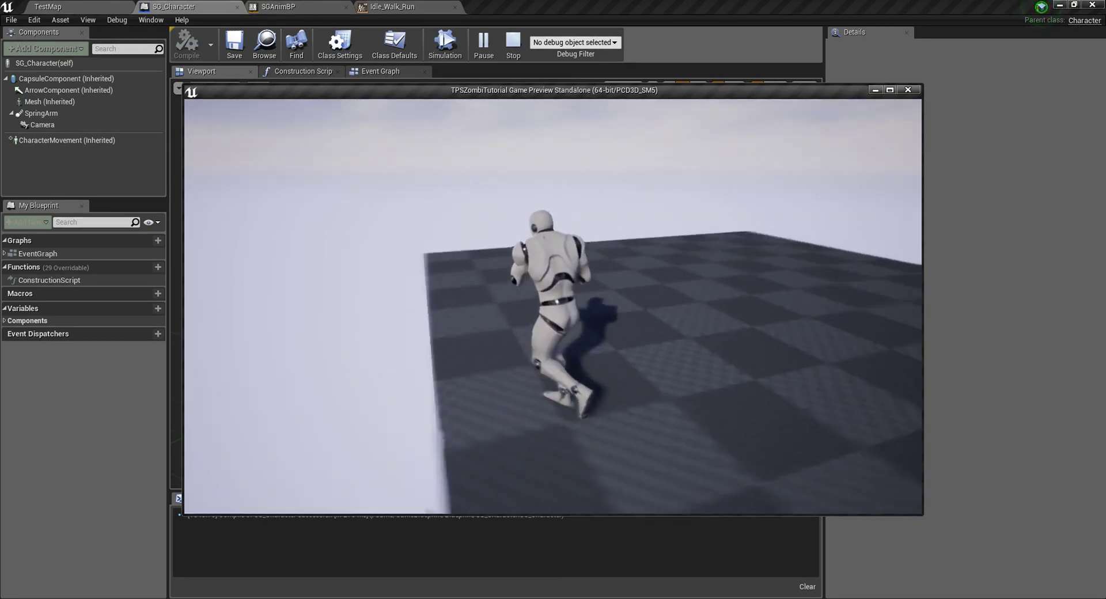
{"action": "key", "text": "d"}
{"action": "key", "text": "w"}
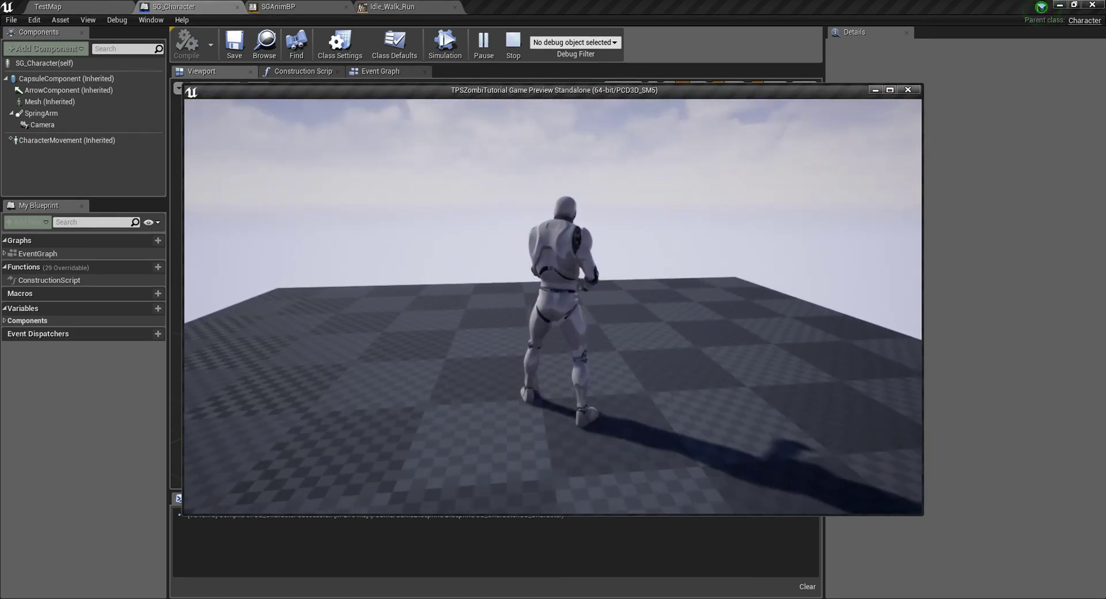
{"action": "key", "text": "s"}
{"action": "key", "text": "w"}
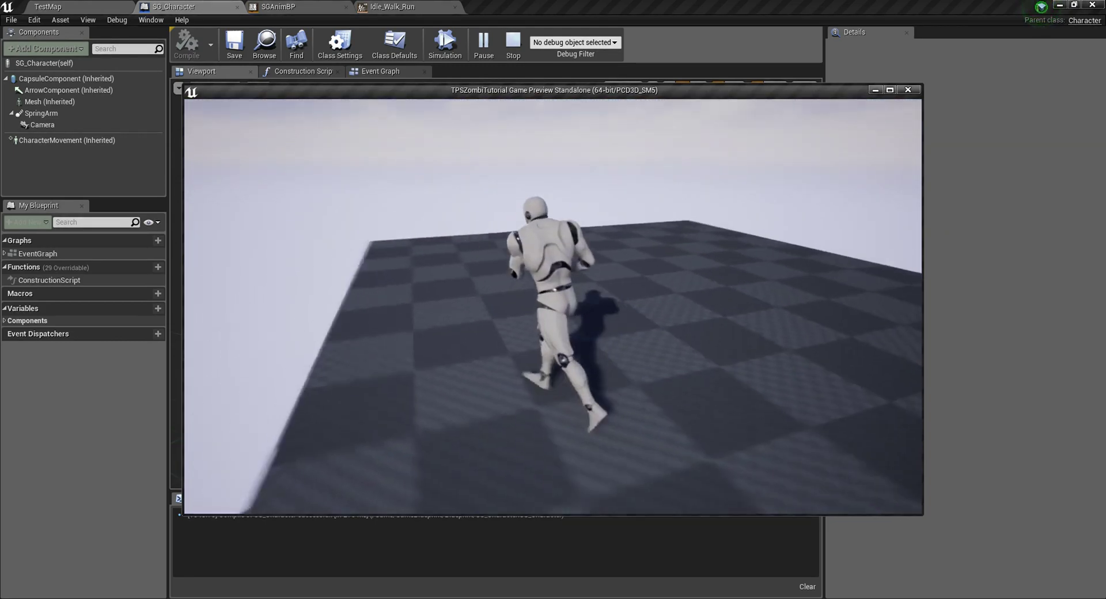